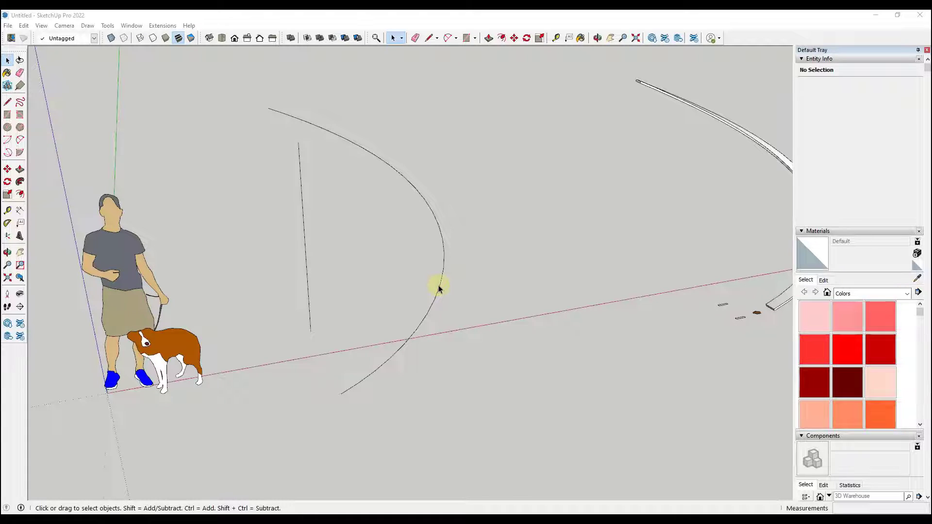
Build the Handrail87 profile along the freestanding curve with the Top-Middle placement point.
{"action": "scroll", "coordinate": [437, 290], "scroll_direction": "down", "scroll_amount": 2}
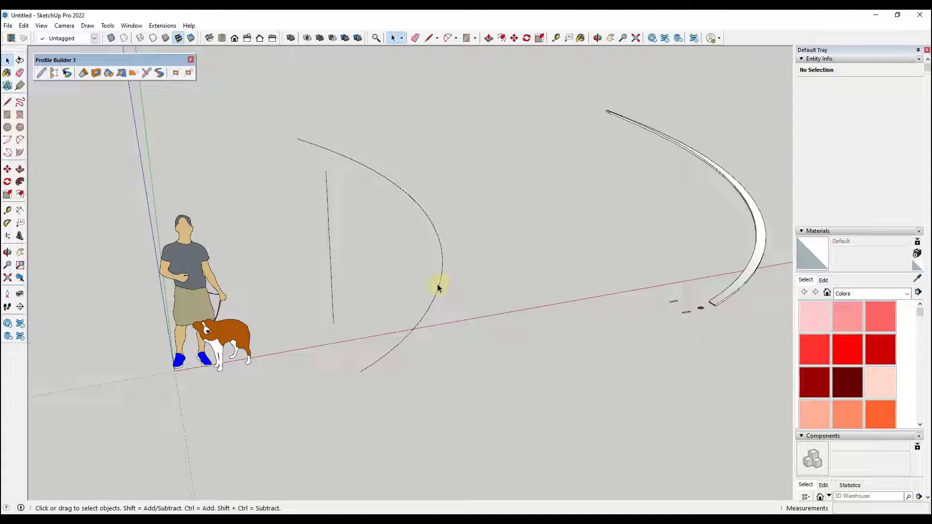
{"action": "left_click", "coordinate": [439, 288]}
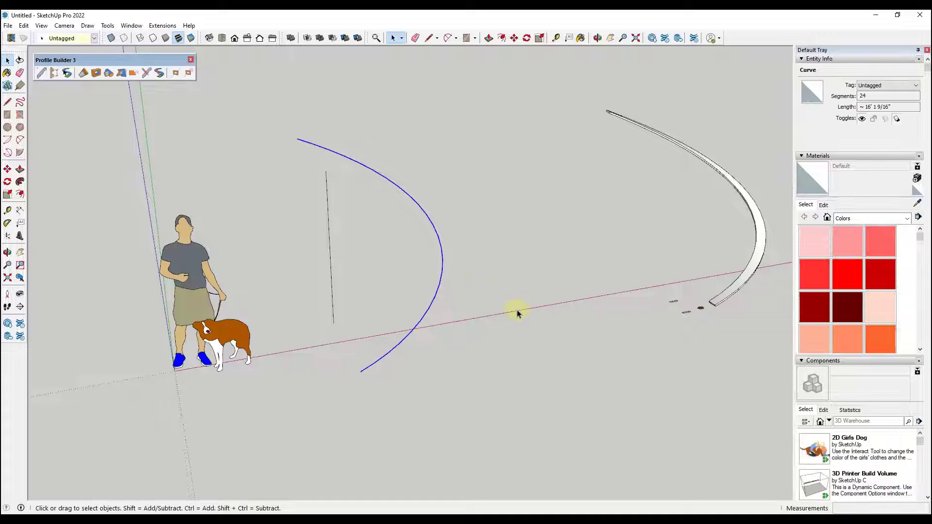
{"action": "middle_click_drag", "start_coordinate": [516, 309], "coordinate": [503, 287]}
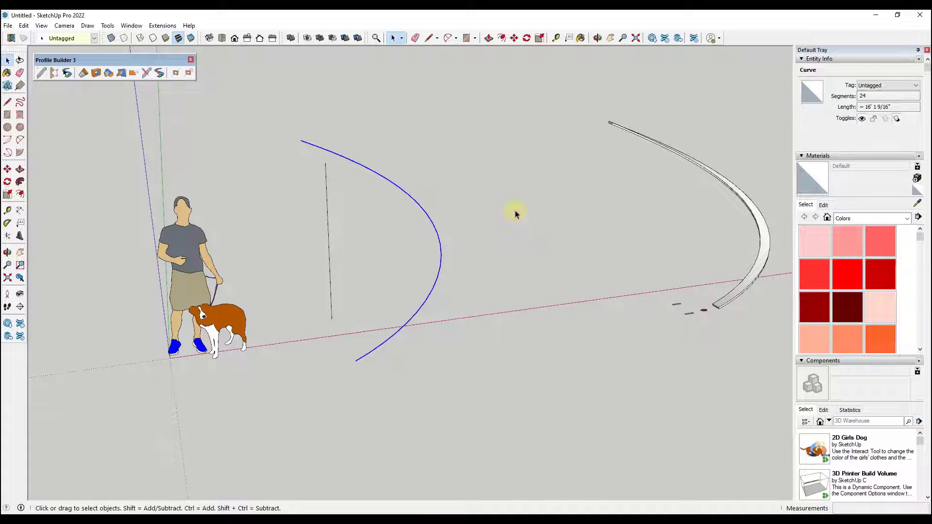
{"action": "scroll", "coordinate": [514, 211], "scroll_direction": "up", "scroll_amount": 1}
{"action": "scroll", "coordinate": [451, 286], "scroll_direction": "up", "scroll_amount": 1}
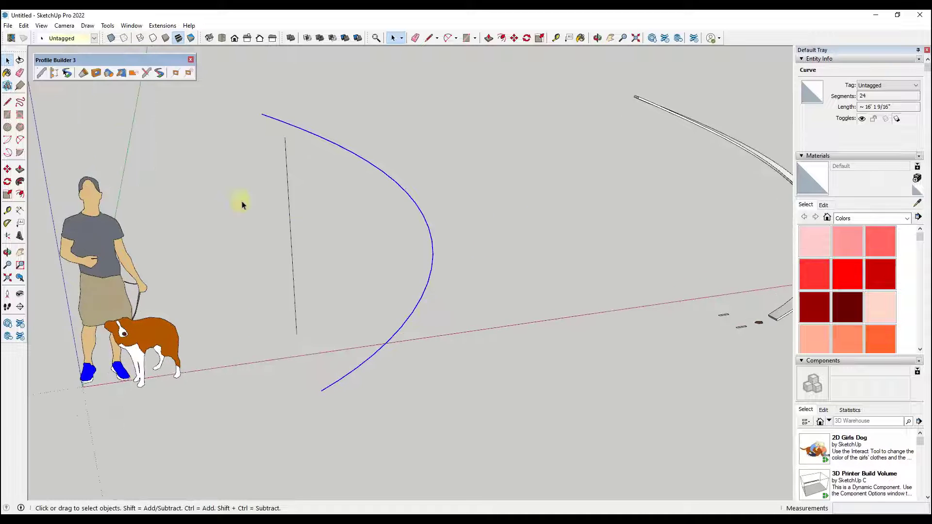
{"action": "left_click", "coordinate": [49, 78]}
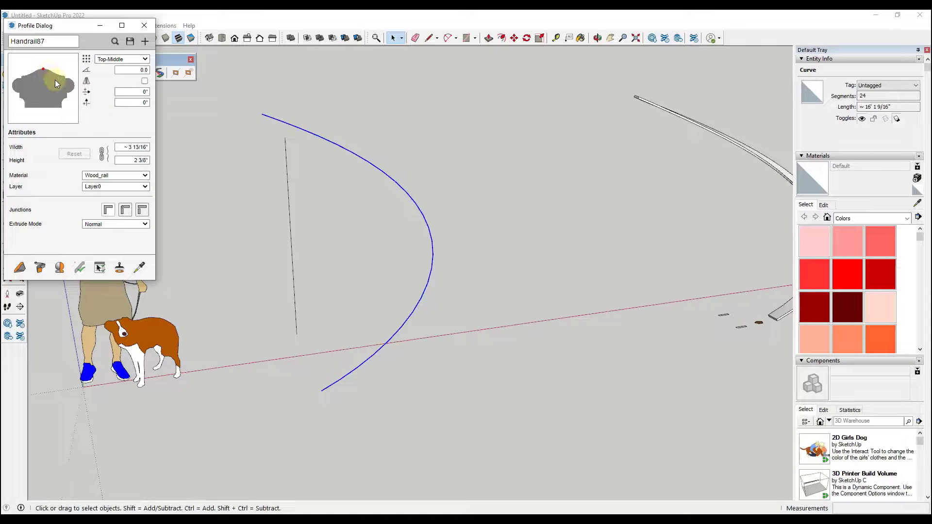
{"action": "left_click", "coordinate": [122, 60]}
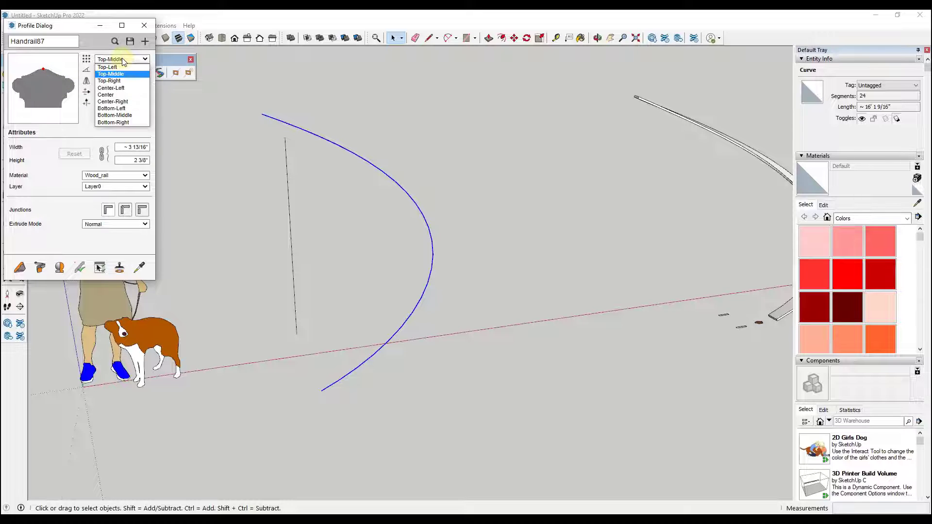
{"action": "left_click", "coordinate": [116, 73]}
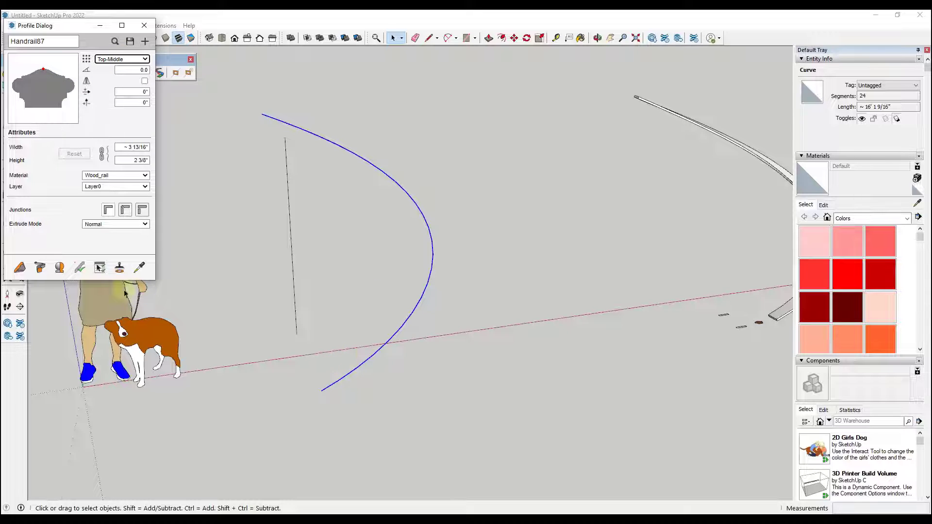
{"action": "left_click", "coordinate": [40, 267]}
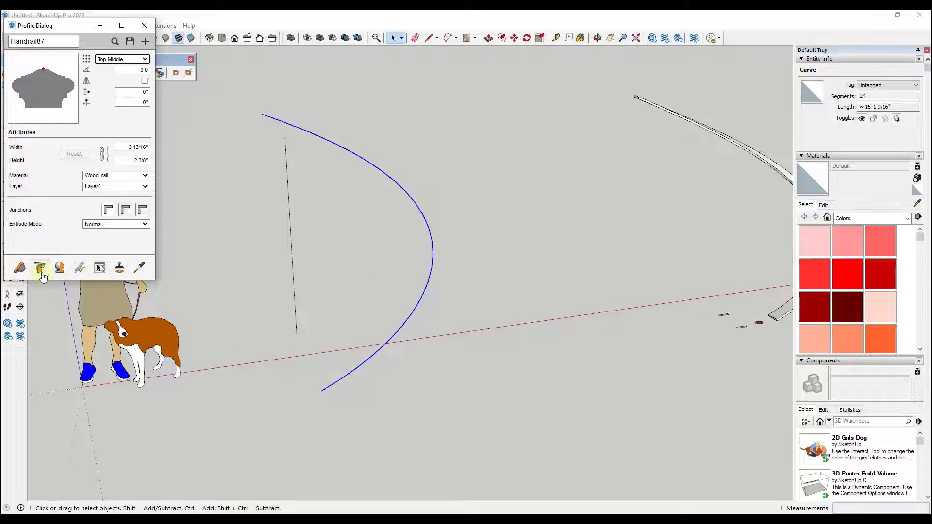
{"action": "left_click", "coordinate": [337, 389]}
{"action": "middle_click_drag", "start_coordinate": [337, 390], "coordinate": [463, 307]}
{"action": "scroll", "coordinate": [360, 323], "scroll_direction": "up", "scroll_amount": 5}
{"action": "scroll", "coordinate": [374, 321], "scroll_direction": "up", "scroll_amount": 3}
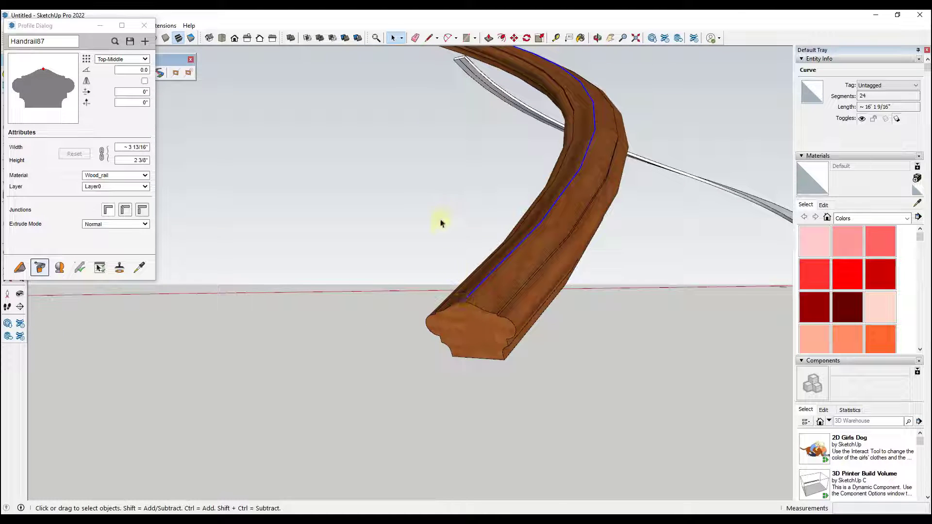
{"action": "middle_click_drag", "start_coordinate": [526, 355], "coordinate": [428, 313]}
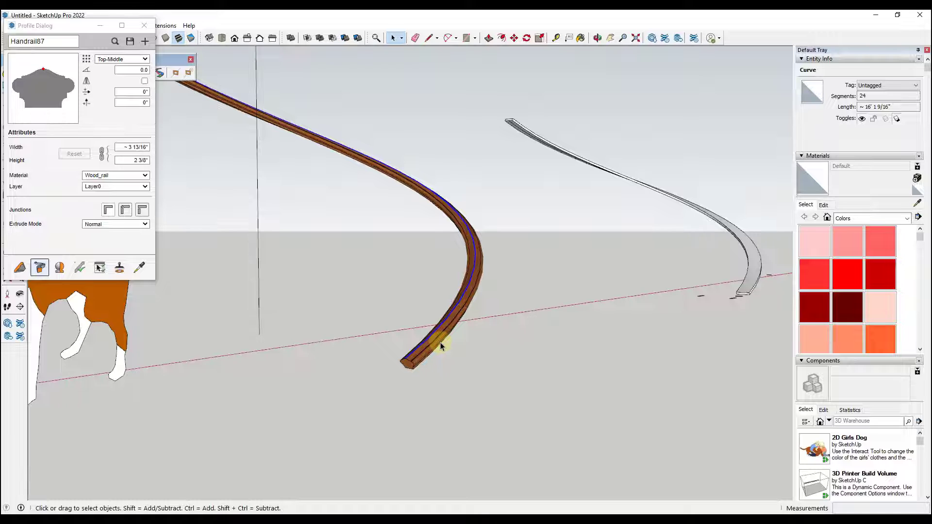
Choose the Bottom-Middle placement point and try to apply only that property with the path curve still selected.
{"action": "left_click", "coordinate": [119, 59]}
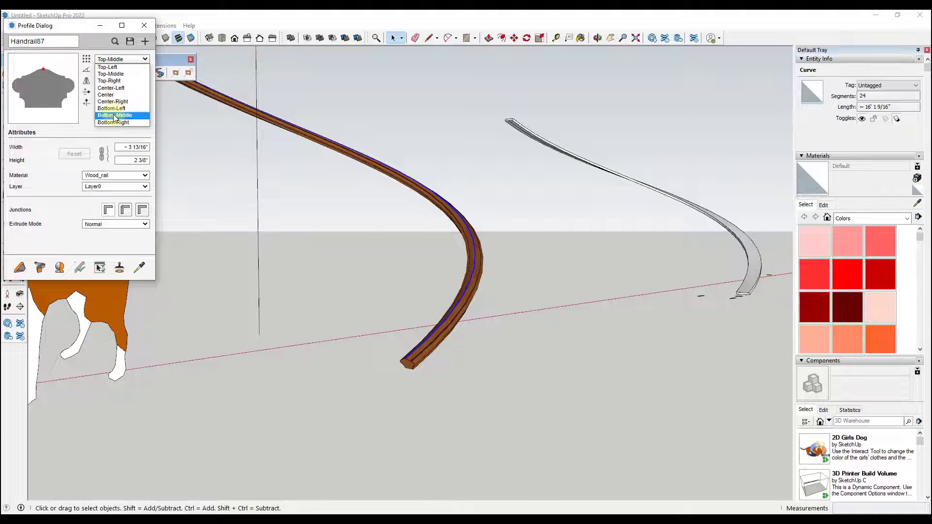
{"action": "left_click", "coordinate": [115, 116]}
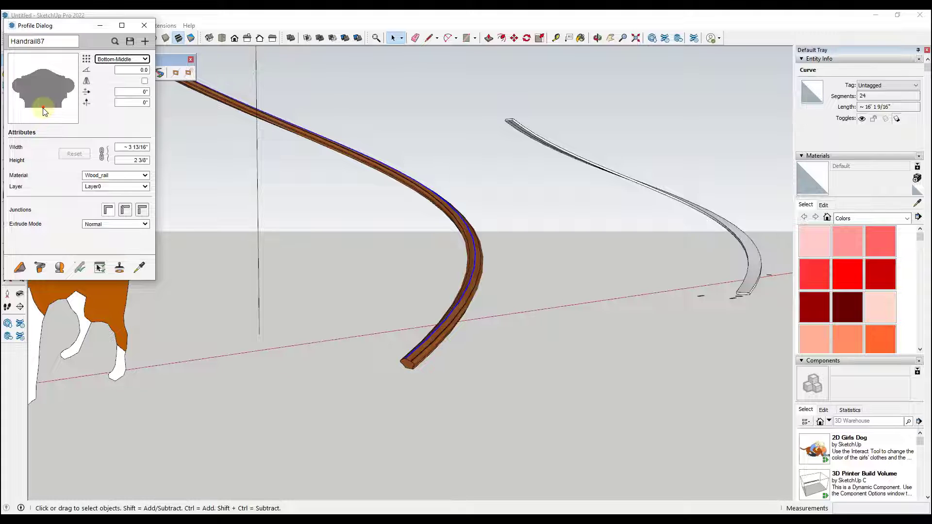
{"action": "scroll", "coordinate": [410, 368], "scroll_direction": "up", "scroll_amount": 5}
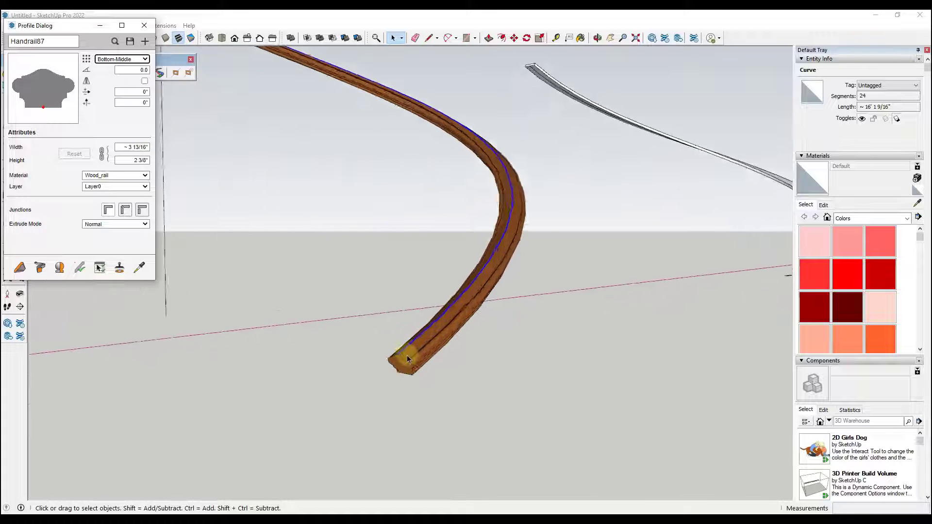
{"action": "scroll", "coordinate": [402, 400], "scroll_direction": "up", "scroll_amount": 2}
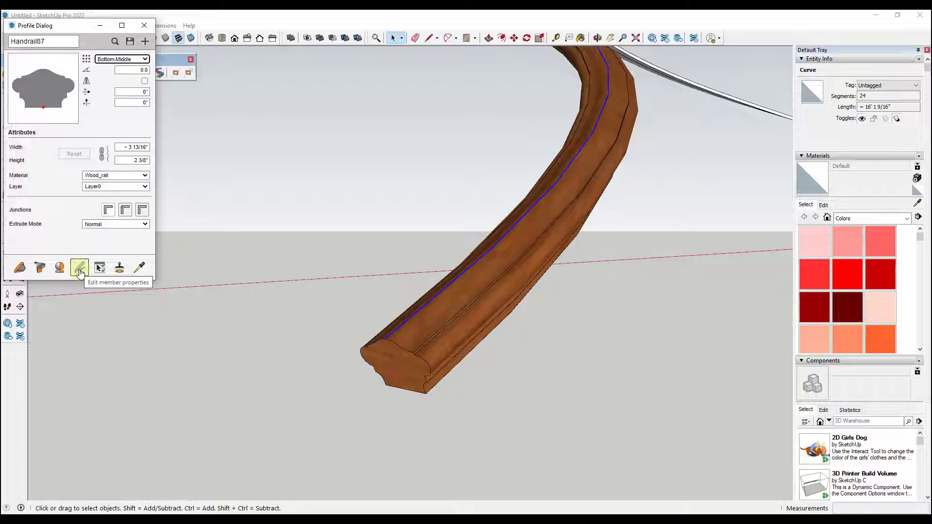
{"action": "left_click", "coordinate": [80, 268]}
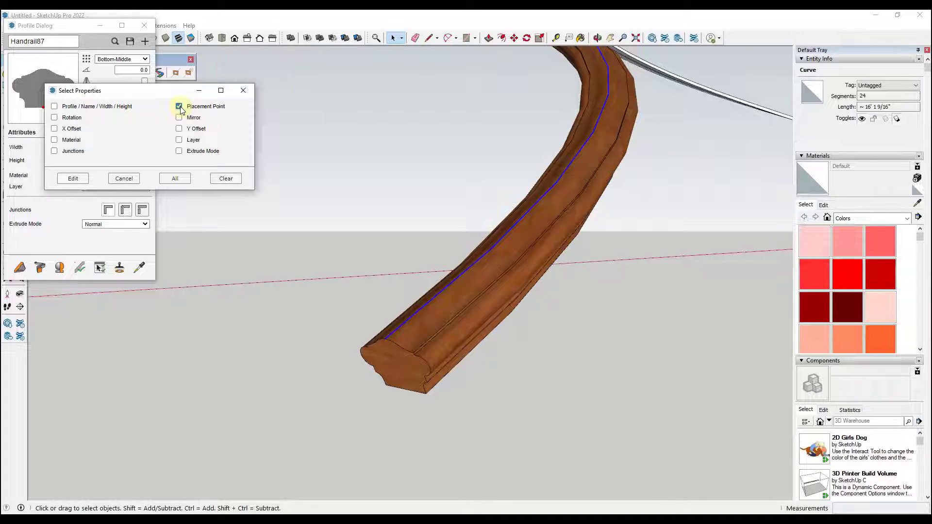
{"action": "left_click", "coordinate": [73, 179]}
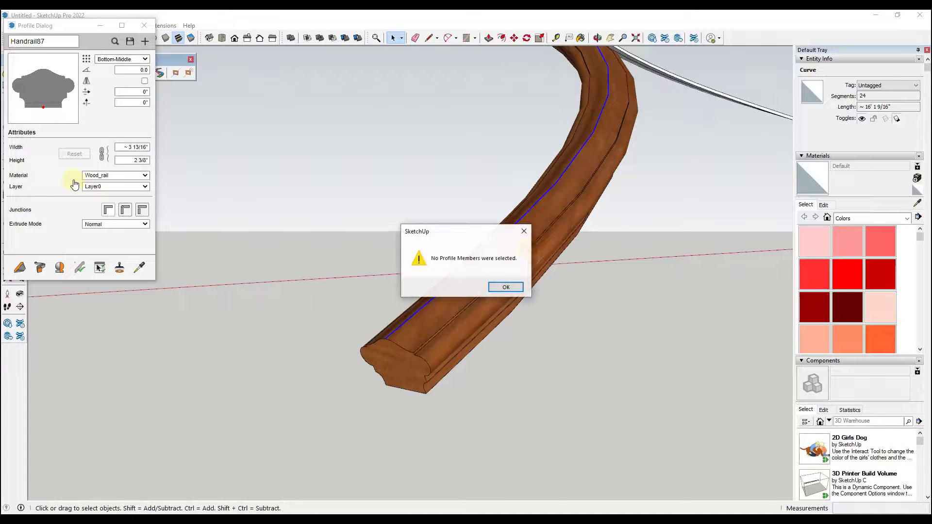
{"action": "left_click", "coordinate": [503, 288]}
Select the handrail on the curve and apply the Bottom-Middle placement point to it as an edited member property.
{"action": "left_click", "coordinate": [487, 302]}
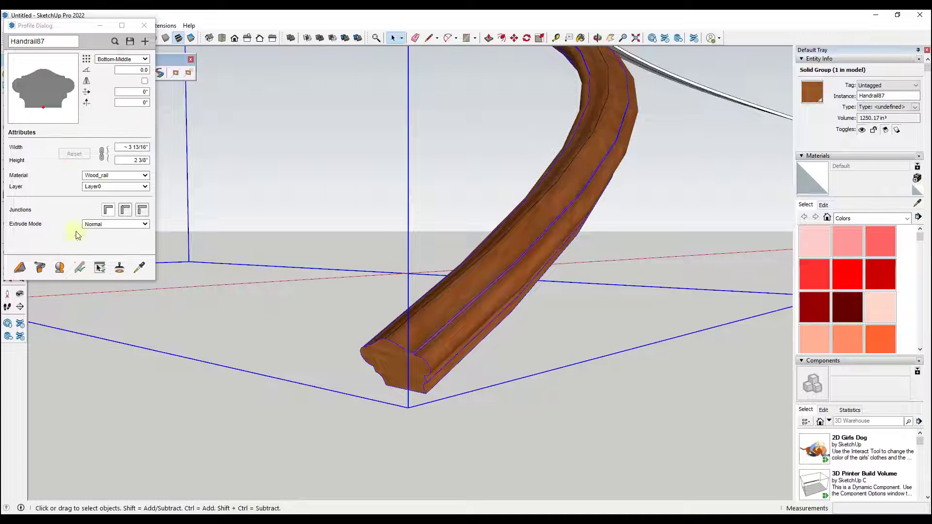
{"action": "left_click", "coordinate": [80, 268]}
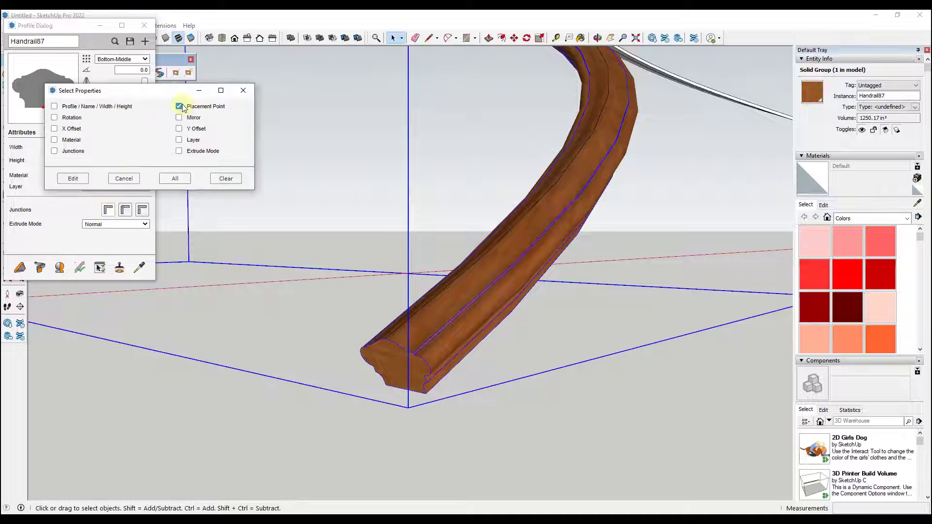
{"action": "left_click", "coordinate": [73, 178]}
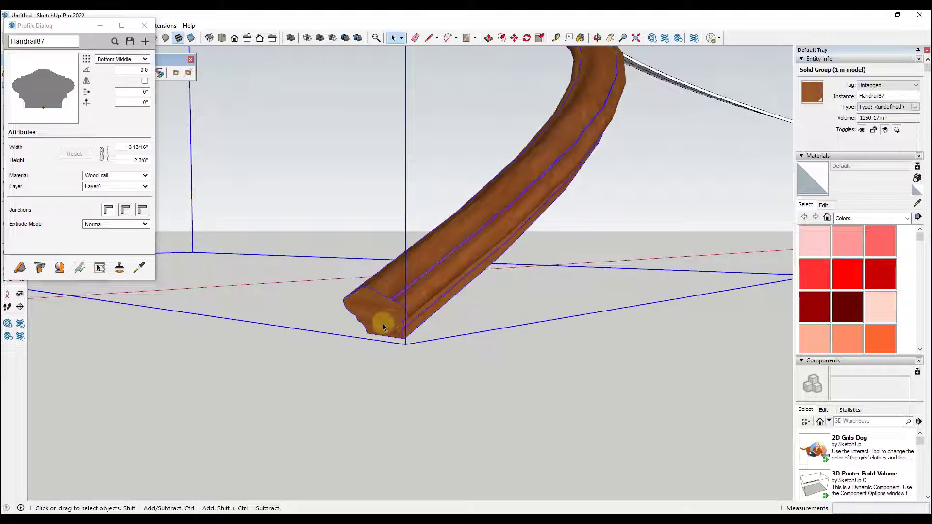
{"action": "middle_click_drag", "start_coordinate": [381, 322], "coordinate": [381, 291]}
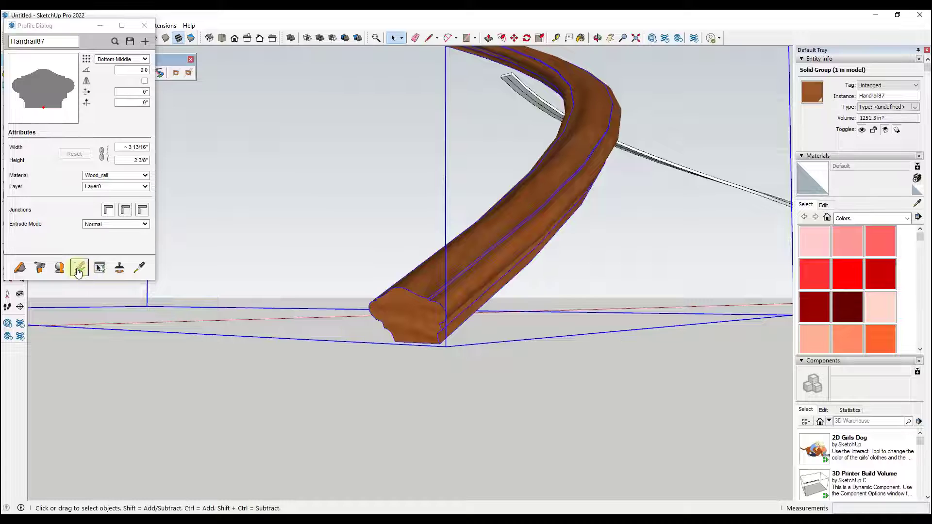
{"action": "left_click", "coordinate": [78, 272]}
{"action": "left_click", "coordinate": [502, 225]}
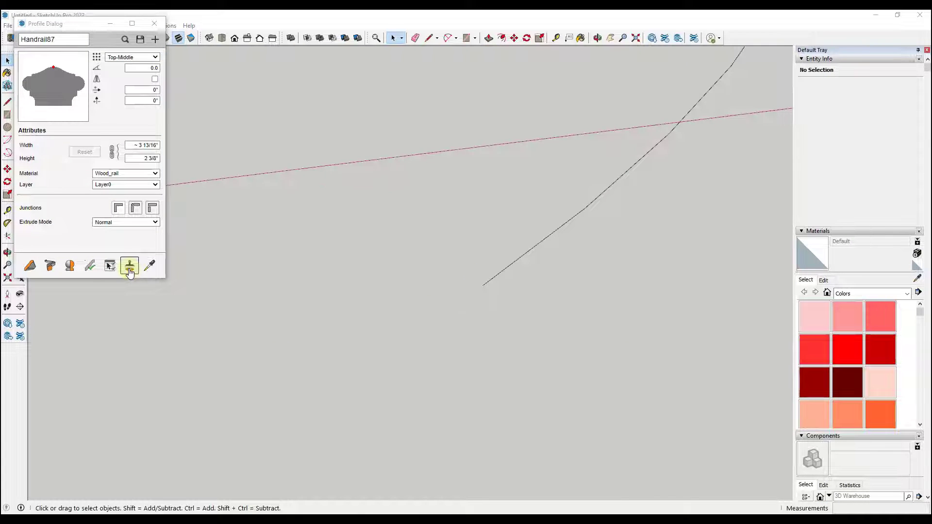
Stamp the Handrail87 profile with Top-Middle placement as a flat component near the lower end of the curve.
{"action": "left_click", "coordinate": [129, 268]}
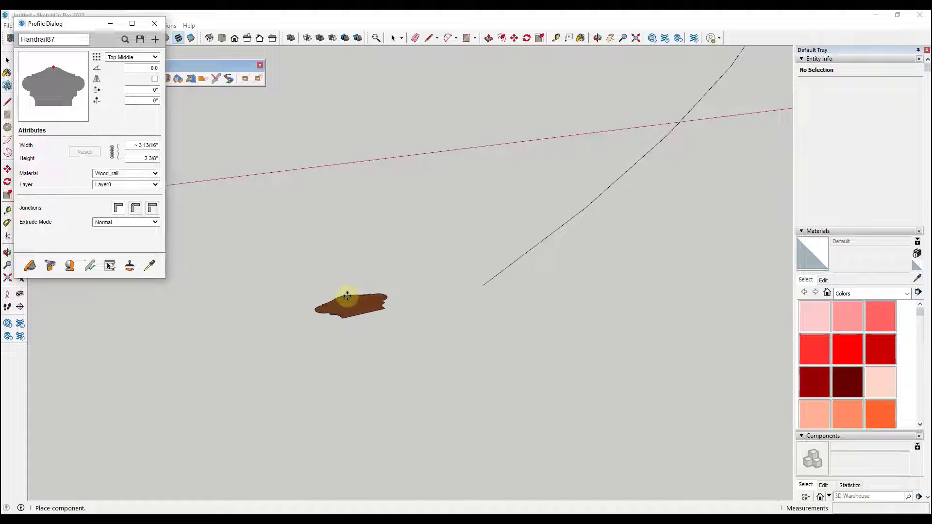
{"action": "left_click", "coordinate": [348, 297]}
{"action": "middle_click_drag", "start_coordinate": [434, 286], "coordinate": [411, 343]}
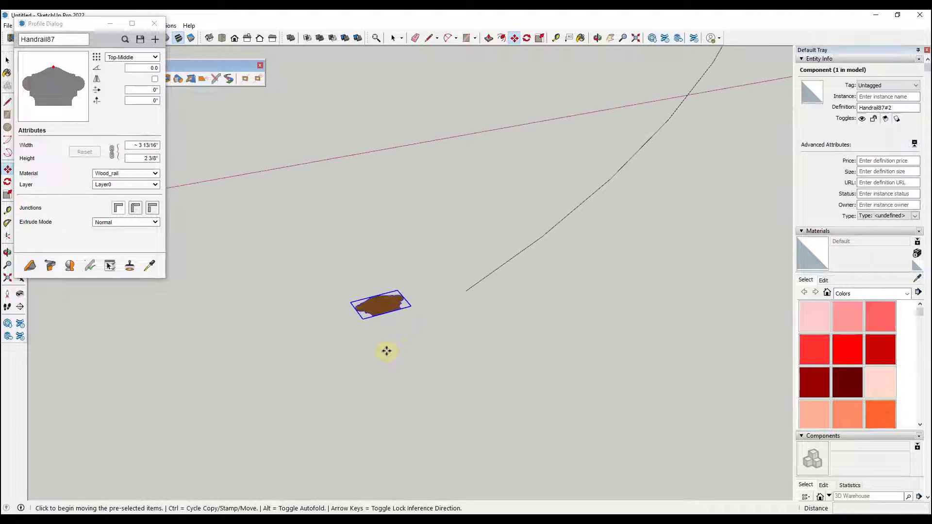
{"action": "scroll", "coordinate": [364, 260], "scroll_direction": "up", "scroll_amount": 3}
{"action": "scroll", "coordinate": [377, 263], "scroll_direction": "down", "scroll_amount": 3}
{"action": "key", "text": "space"}
Copy the stamped Handrail87 profile component beside the original and make the copy unique.
{"action": "scroll", "coordinate": [374, 268], "scroll_direction": "up", "scroll_amount": 3}
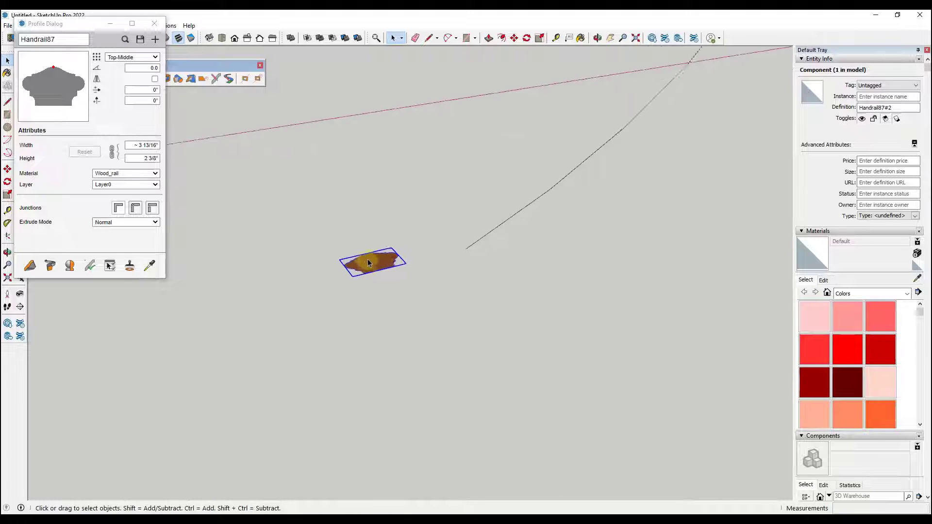
{"action": "key", "text": "m"}
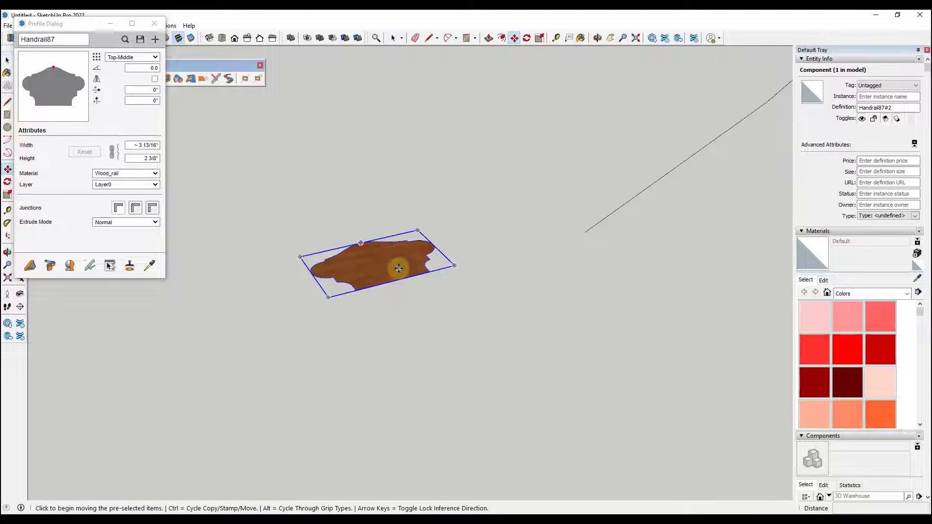
{"action": "left_click", "coordinate": [372, 268]}
{"action": "key", "text": "ctrl"}
{"action": "left_click", "coordinate": [222, 316]}
{"action": "key", "text": "space"}
{"action": "right_click", "coordinate": [221, 307]}
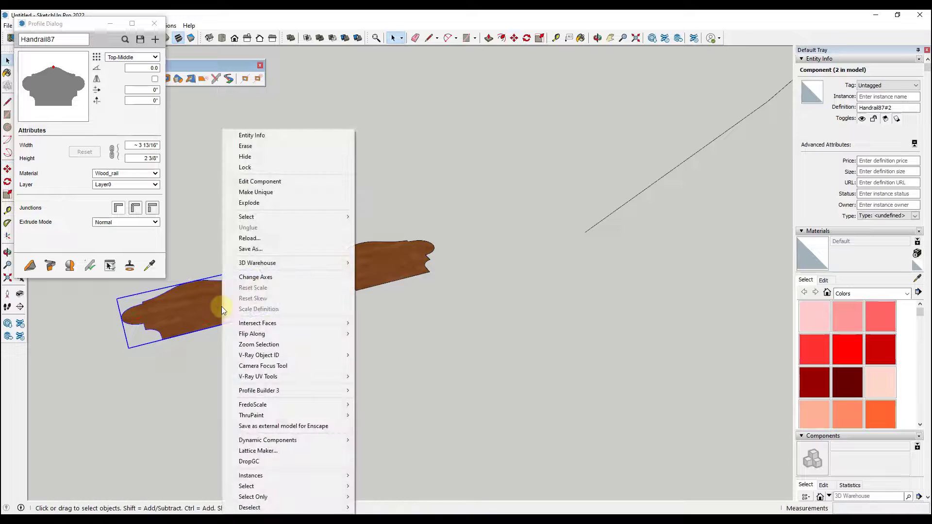
{"action": "left_click", "coordinate": [272, 193]}
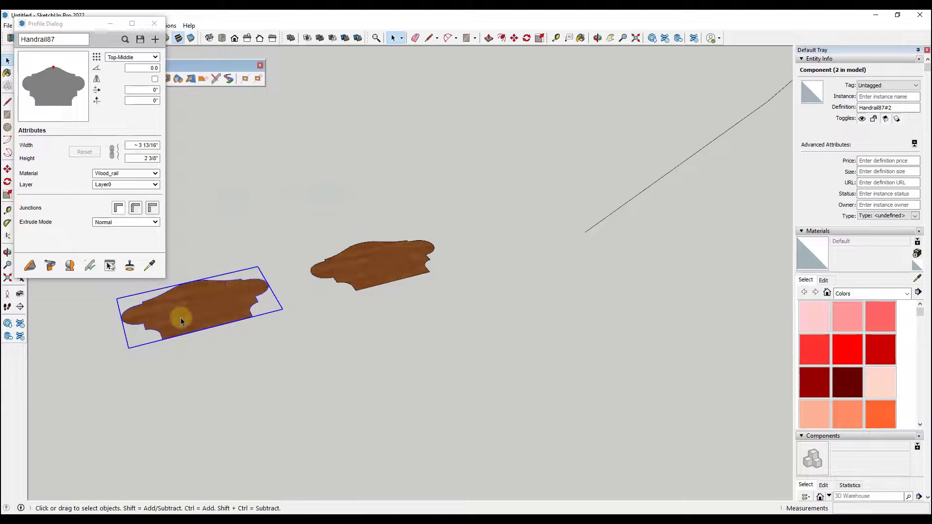
{"action": "middle_click_drag", "start_coordinate": [327, 308], "coordinate": [271, 297]}
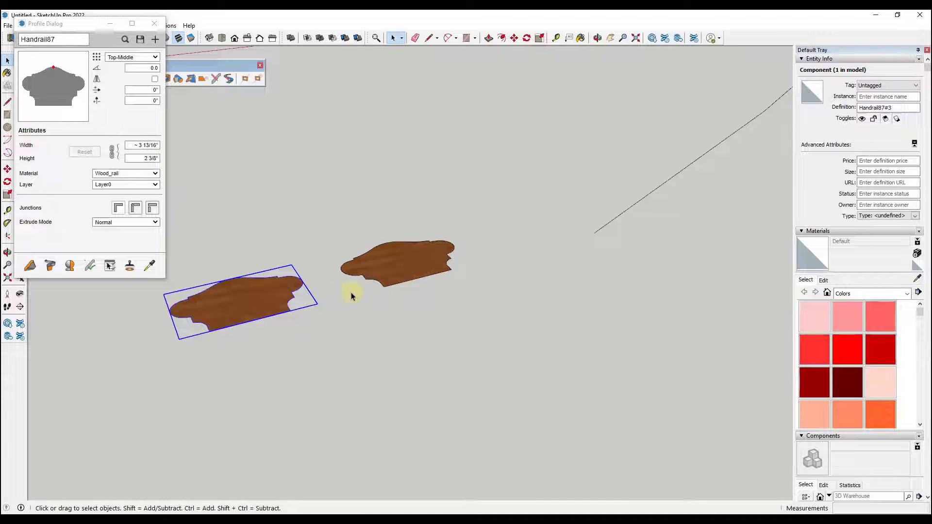
{"action": "left_click", "coordinate": [432, 256]}
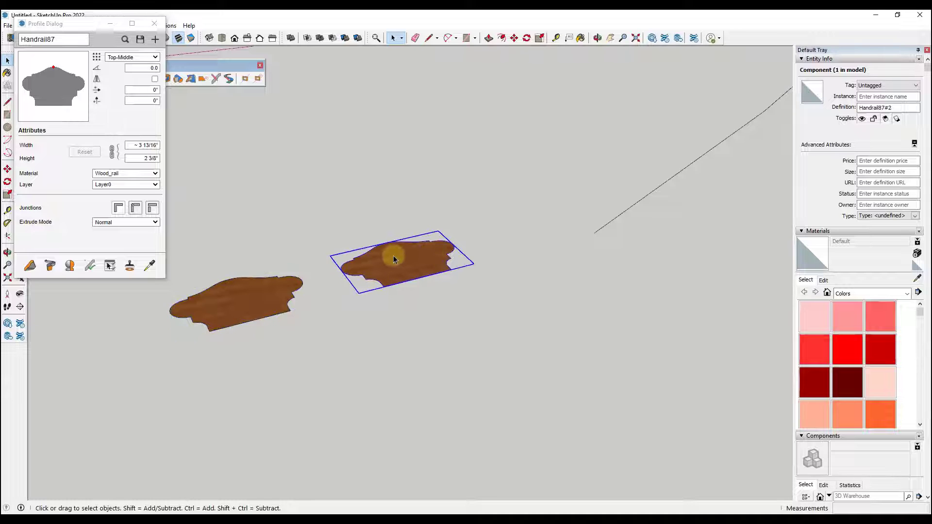
{"action": "middle_click_drag", "start_coordinate": [392, 256], "coordinate": [429, 240]}
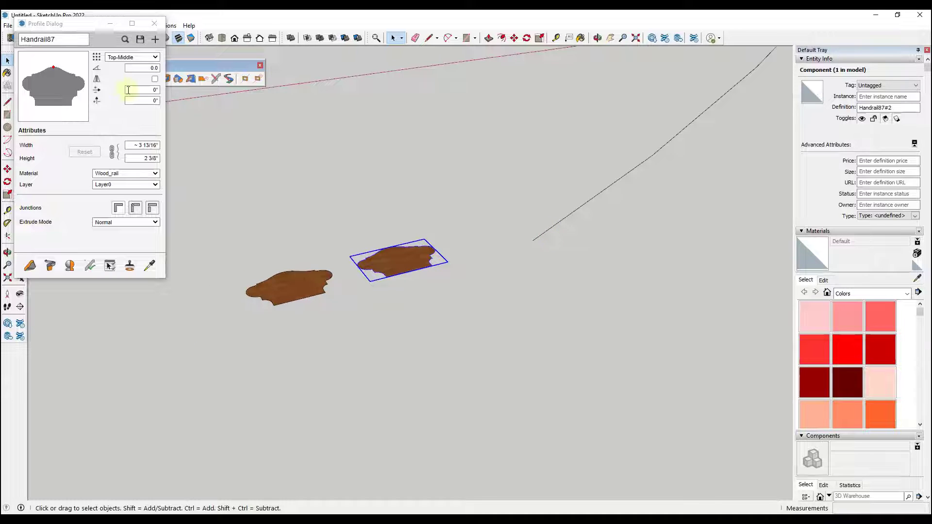
Set the Handrail87 placement point to Bottom-Middle and build the profile along the curve.
{"action": "left_click", "coordinate": [127, 58]}
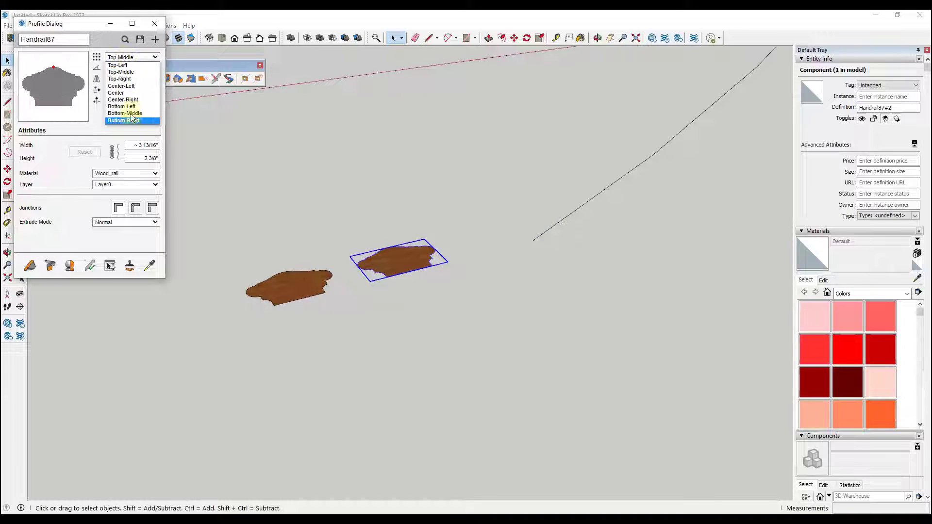
{"action": "left_click", "coordinate": [128, 113]}
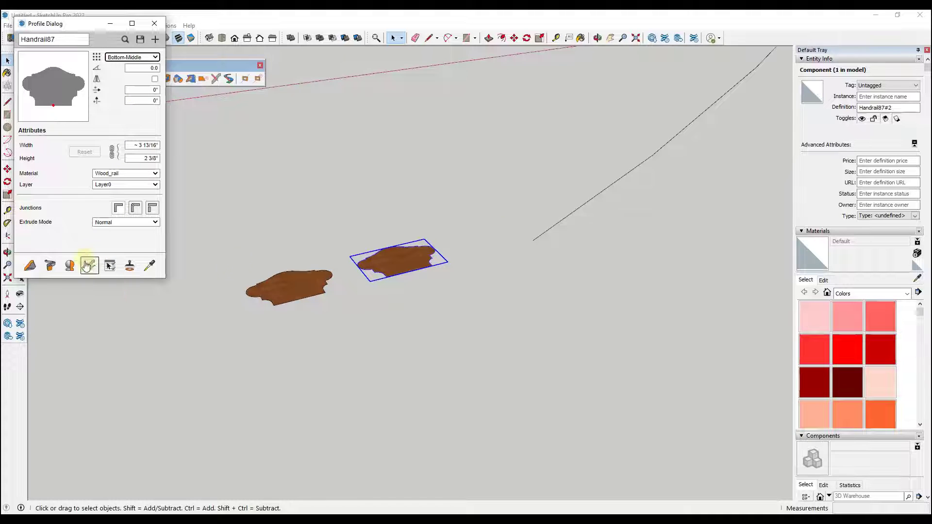
{"action": "left_click", "coordinate": [547, 232]}
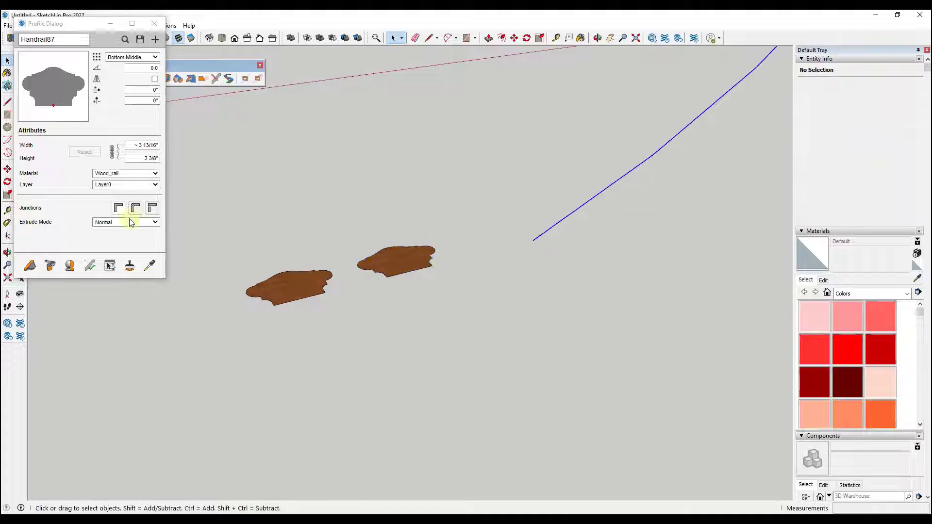
{"action": "left_click", "coordinate": [50, 266]}
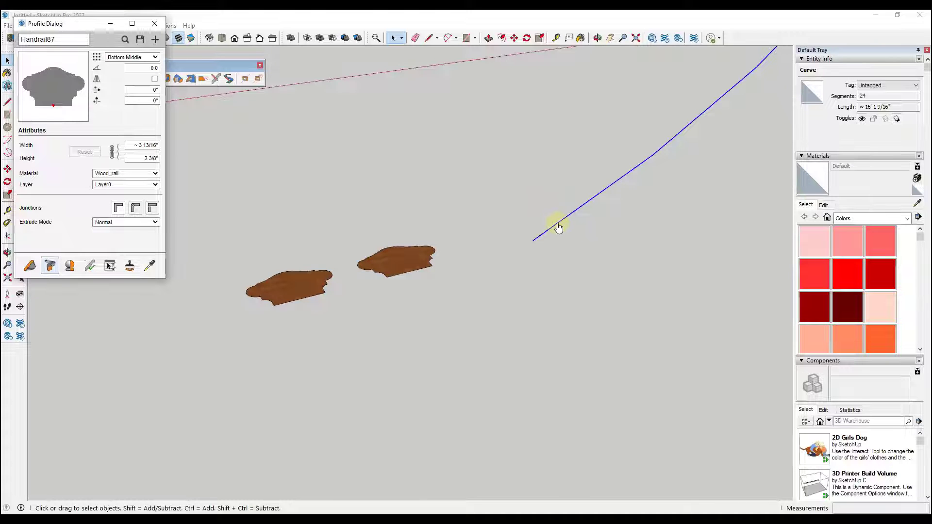
{"action": "left_click", "coordinate": [289, 295]}
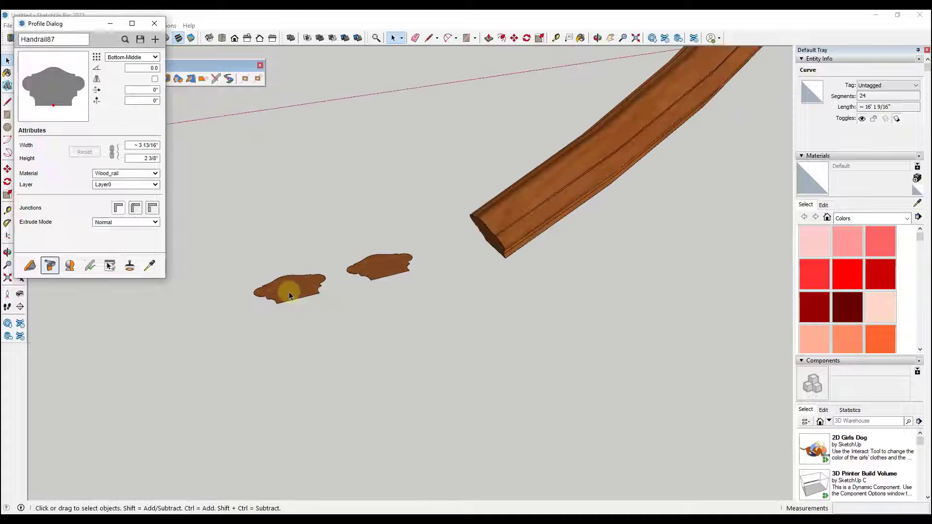
Edit the copied profile component with straight lines, trimming off both rounded side lobes and the domed top.
{"action": "left_click", "coordinate": [276, 288]}
{"action": "scroll", "coordinate": [272, 288], "scroll_direction": "up", "scroll_amount": 3}
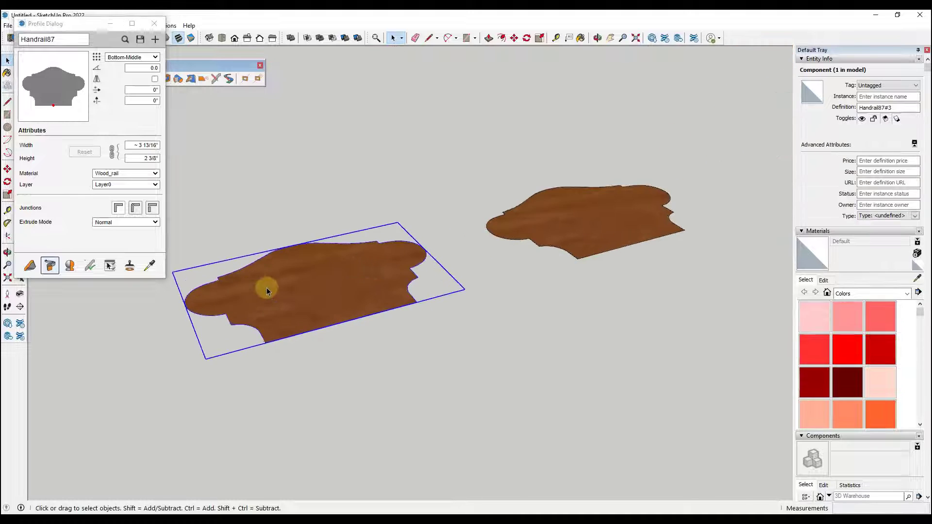
{"action": "middle_click_drag", "start_coordinate": [266, 287], "coordinate": [320, 331]}
{"action": "double_click", "coordinate": [320, 331]}
{"action": "key", "text": "l"}
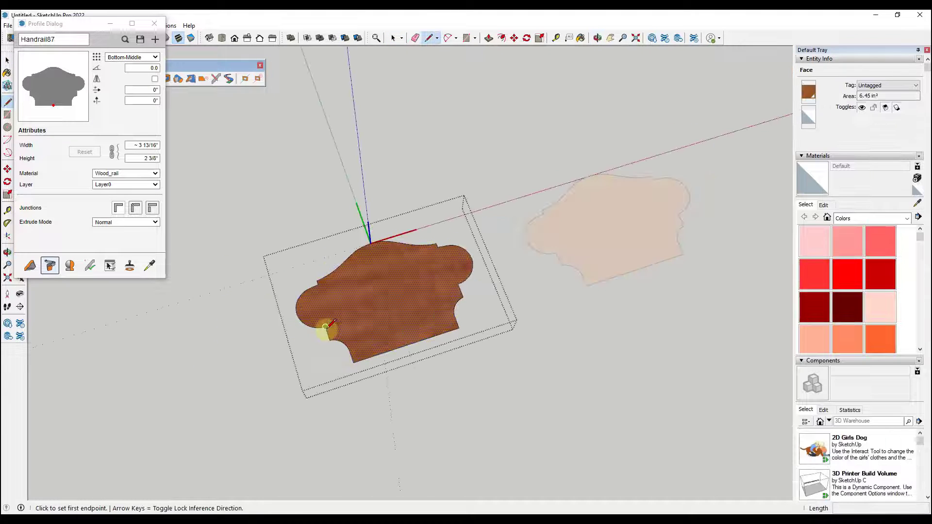
{"action": "left_click", "coordinate": [325, 327]}
{"action": "left_click", "coordinate": [312, 286]}
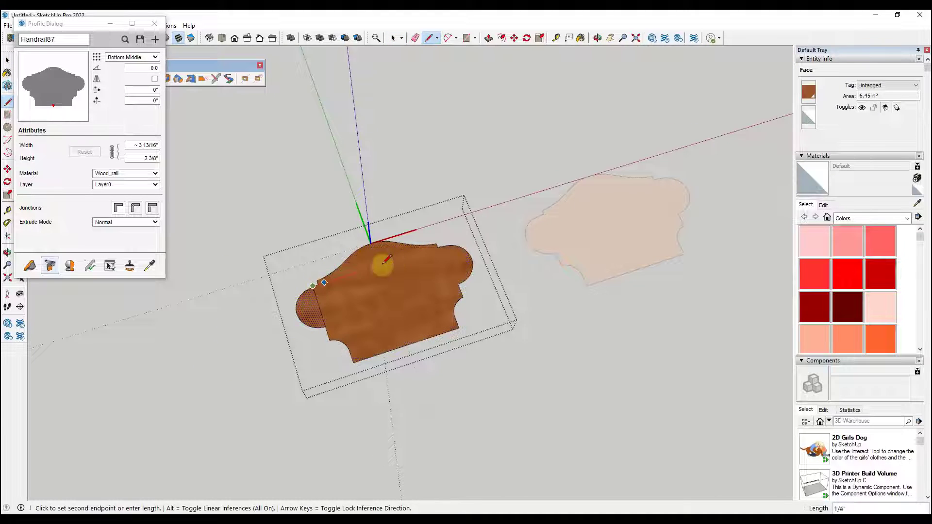
{"action": "left_click", "coordinate": [443, 245]}
{"action": "left_click", "coordinate": [441, 246]}
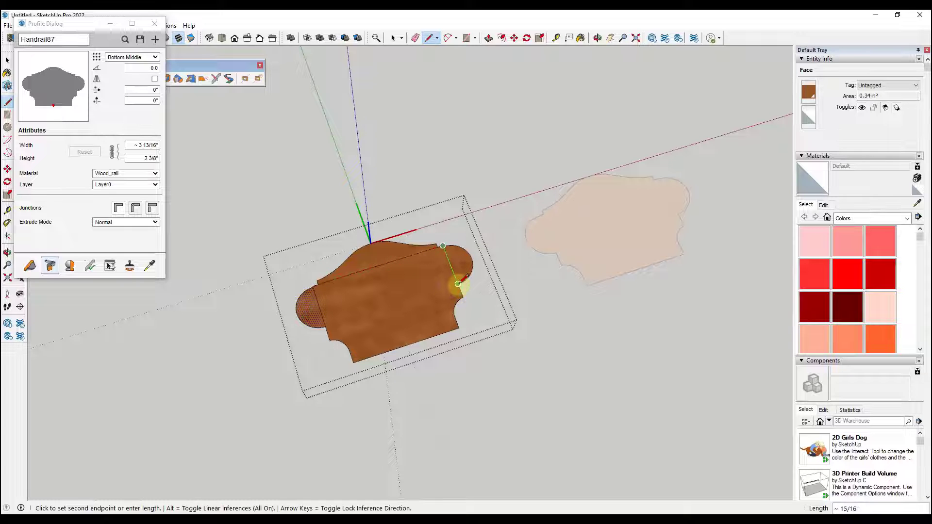
{"action": "left_click", "coordinate": [460, 280]}
{"action": "key", "text": "space"}
{"action": "middle_click_drag", "start_coordinate": [401, 214], "coordinate": [208, 240]}
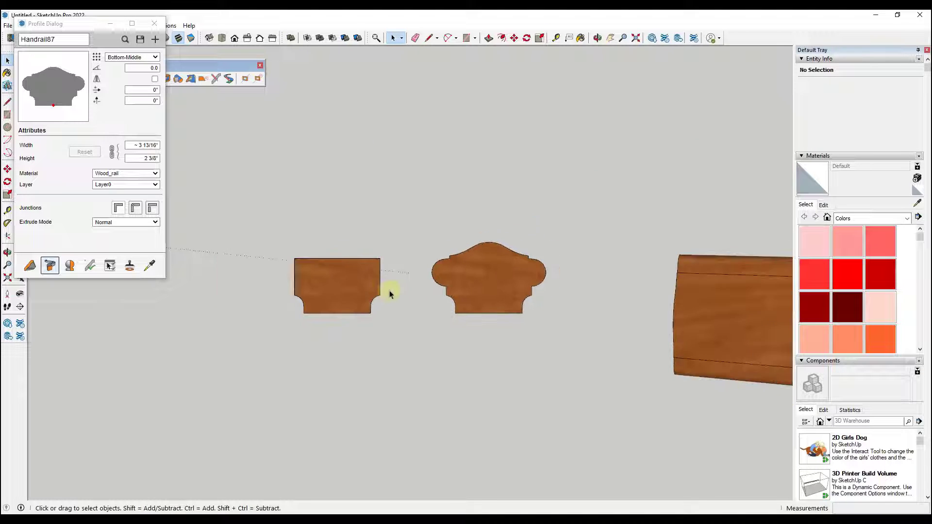
Explode the trimmed profile component into loose geometry.
{"action": "middle_click_drag", "start_coordinate": [390, 293], "coordinate": [481, 243]}
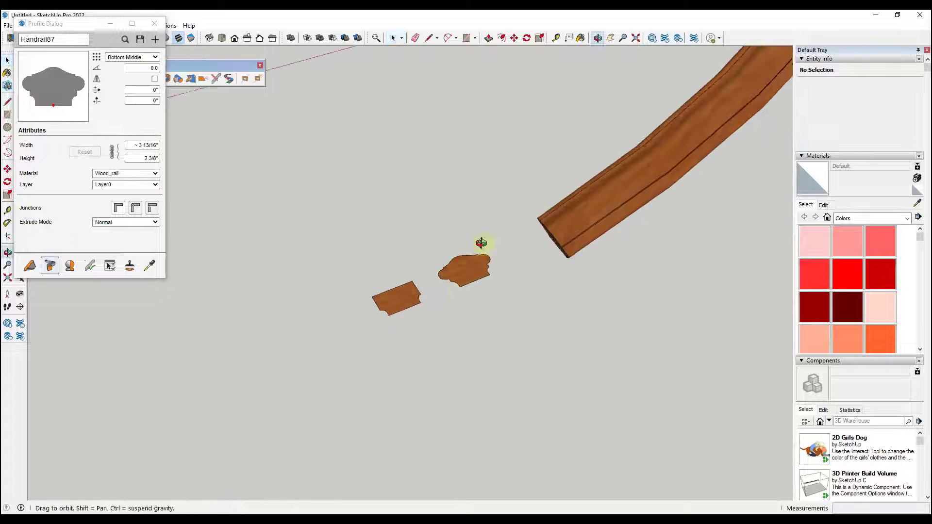
{"action": "scroll", "coordinate": [481, 244], "scroll_direction": "up", "scroll_amount": 3}
{"action": "right_click", "coordinate": [318, 315]}
{"action": "left_click", "coordinate": [346, 192]}
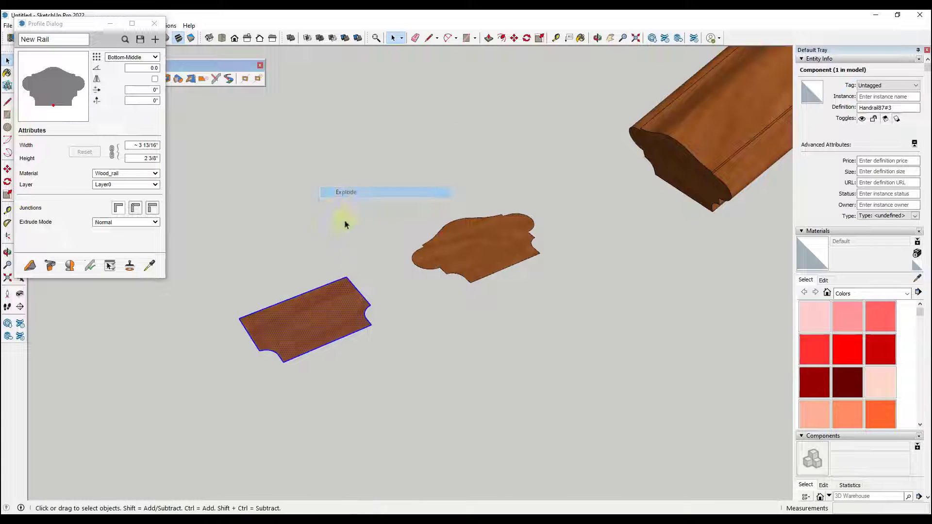
Create a new Profile Builder profile from the trimmed shape and set its placement point to Bottom-Middle.
{"action": "left_click", "coordinate": [155, 39]}
{"action": "type", "text": "New Handrail"}
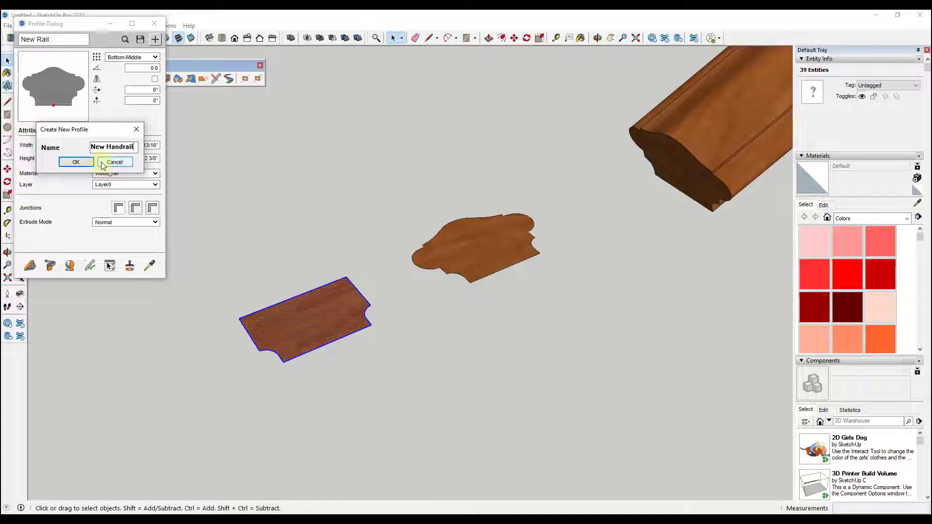
{"action": "left_click", "coordinate": [115, 162]}
{"action": "middle_click_drag", "start_coordinate": [204, 262], "coordinate": [241, 240]}
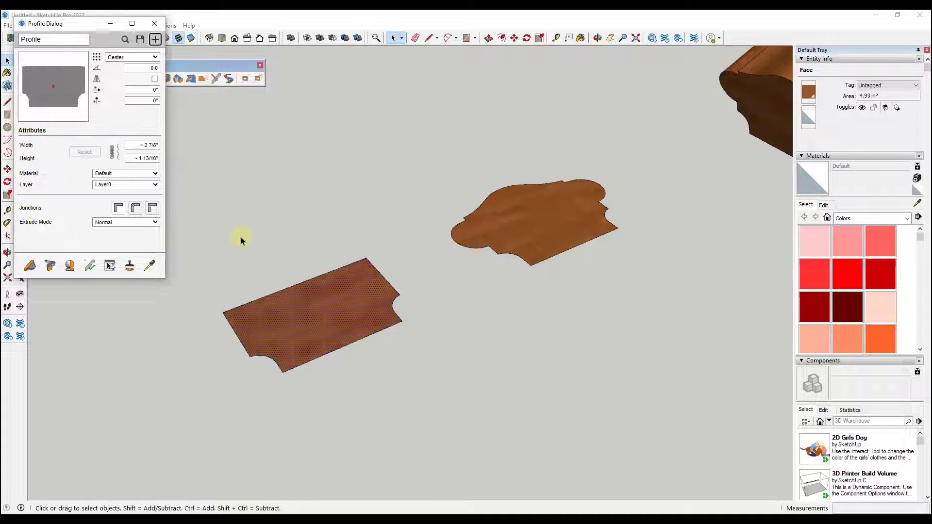
{"action": "scroll", "coordinate": [322, 275], "scroll_direction": "down", "scroll_amount": 2}
{"action": "left_click", "coordinate": [355, 299]}
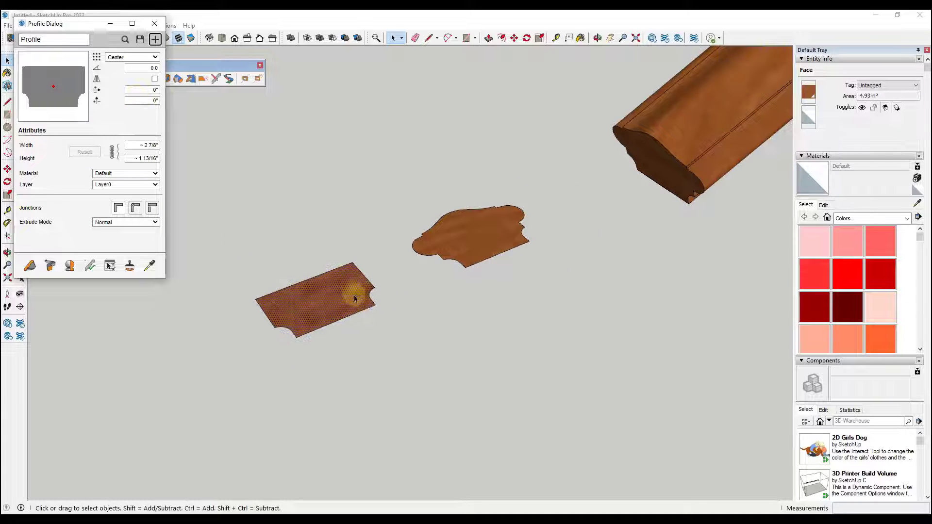
{"action": "left_click", "coordinate": [128, 59]}
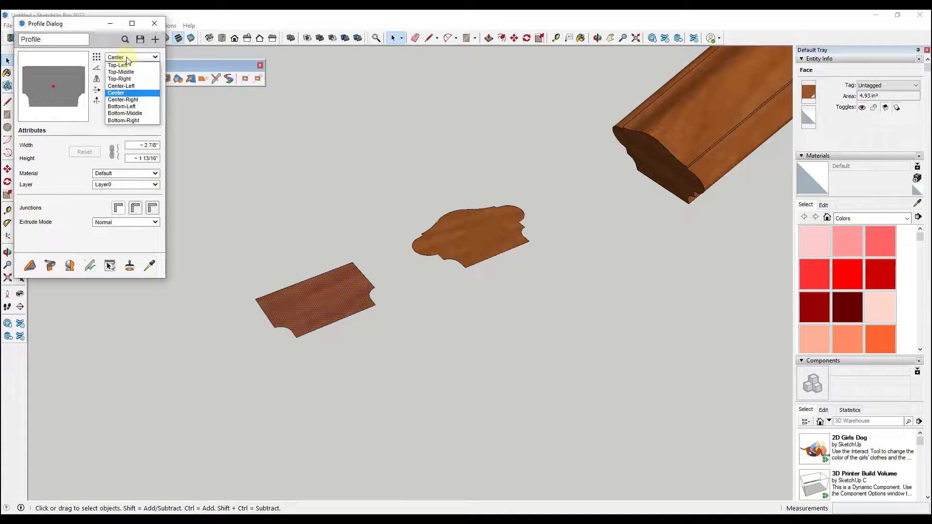
{"action": "left_click", "coordinate": [134, 117]}
{"action": "scroll", "coordinate": [270, 275], "scroll_direction": "down", "scroll_amount": 4}
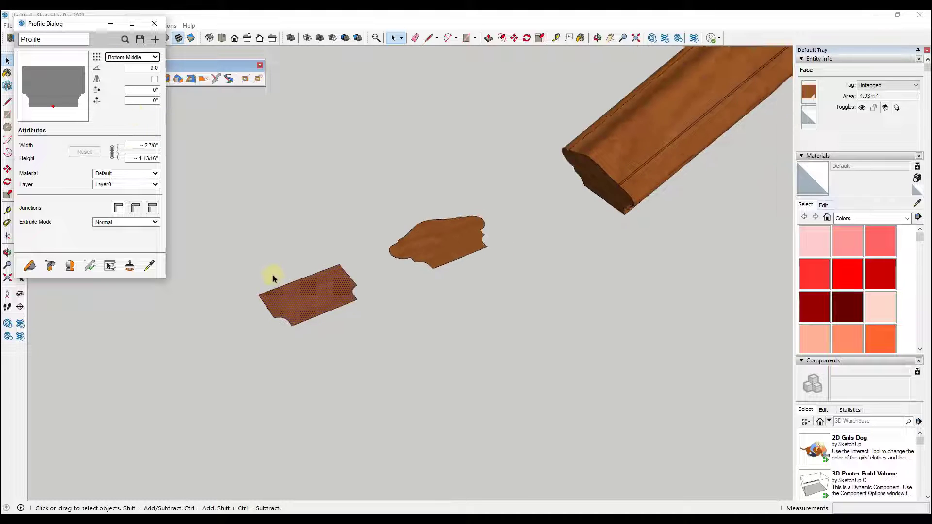
Apply all properties of the new trimmed profile to the existing curved handrail.
{"action": "middle_click_drag", "start_coordinate": [470, 201], "coordinate": [493, 233]}
{"action": "scroll", "coordinate": [378, 264], "scroll_direction": "up", "scroll_amount": 5}
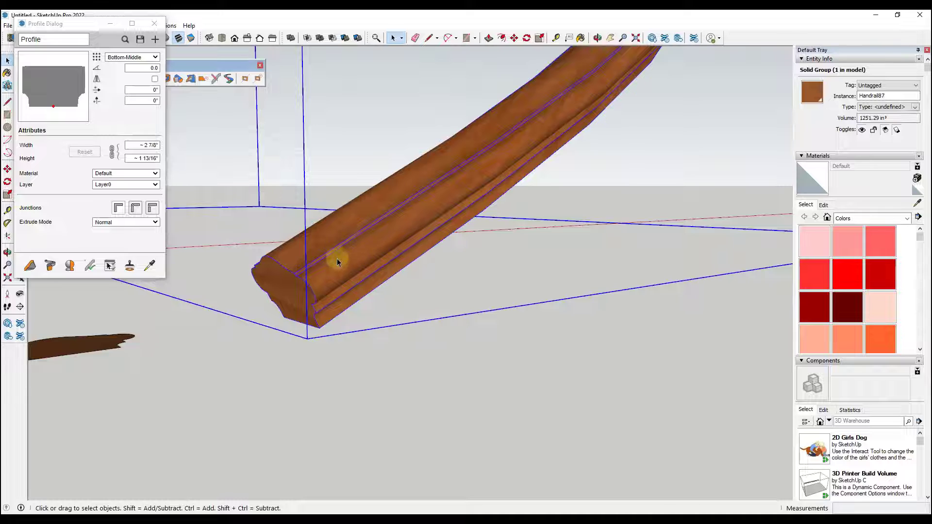
{"action": "middle_click_drag", "start_coordinate": [335, 258], "coordinate": [370, 292]}
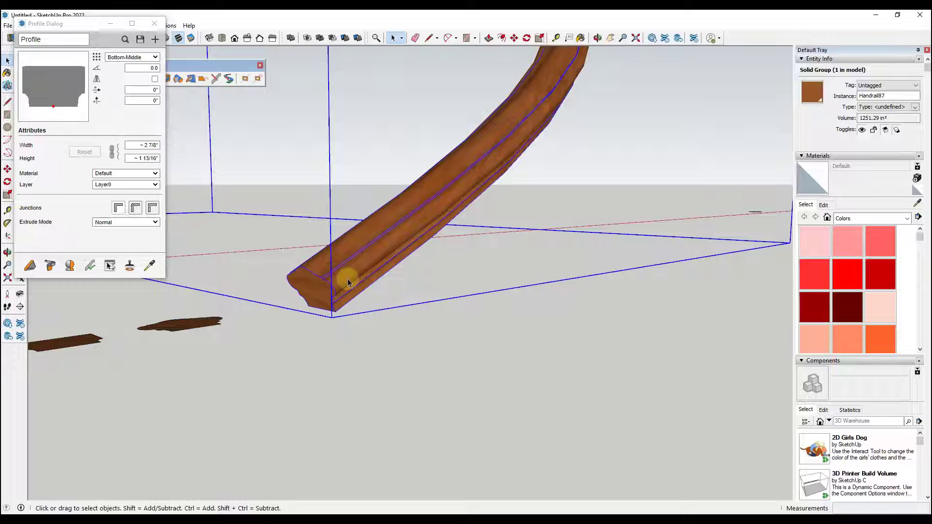
{"action": "left_click", "coordinate": [88, 270]}
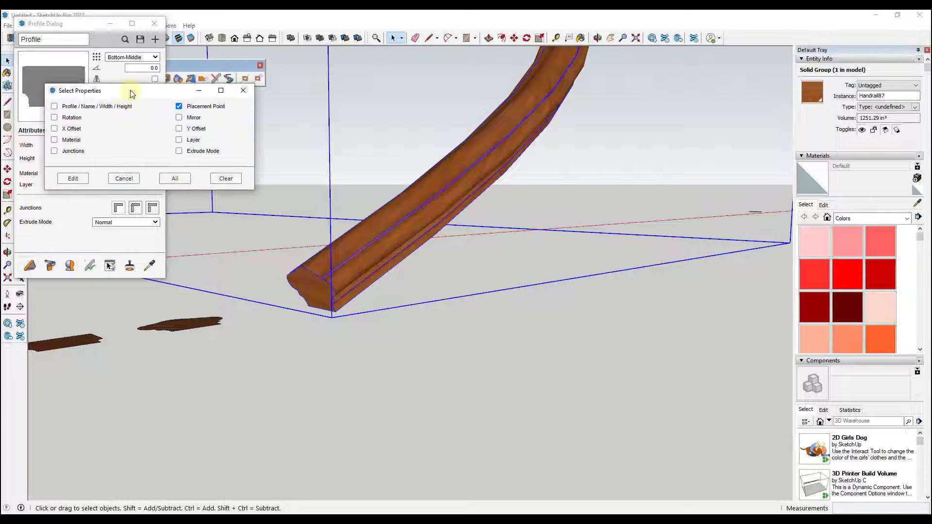
{"action": "left_click_drag", "start_coordinate": [127, 92], "coordinate": [267, 51]}
{"action": "left_click", "coordinate": [312, 139]}
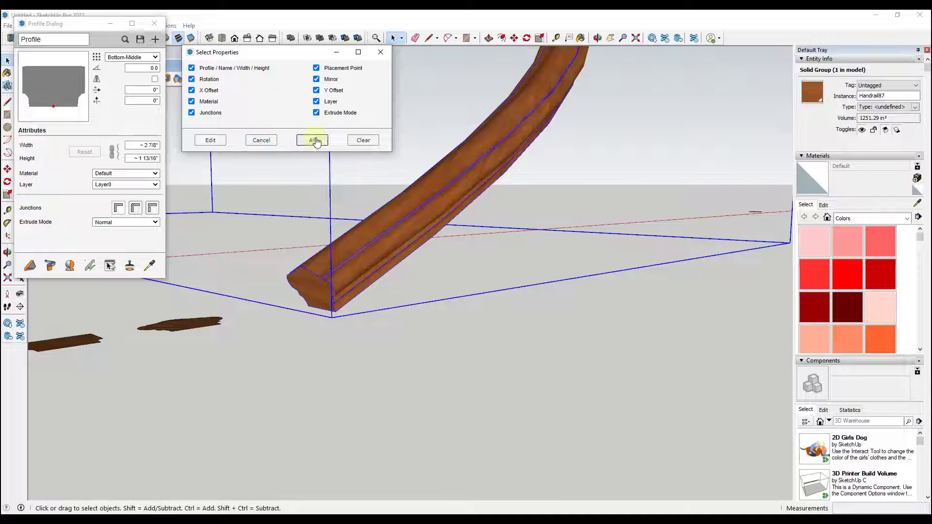
{"action": "left_click", "coordinate": [210, 141]}
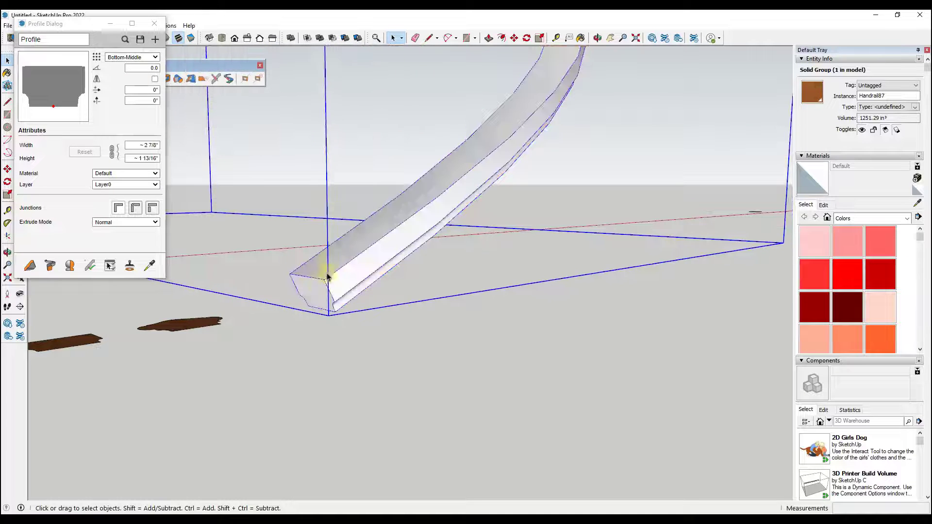
{"action": "left_click", "coordinate": [325, 280]}
{"action": "middle_click_drag", "start_coordinate": [321, 284], "coordinate": [350, 268]}
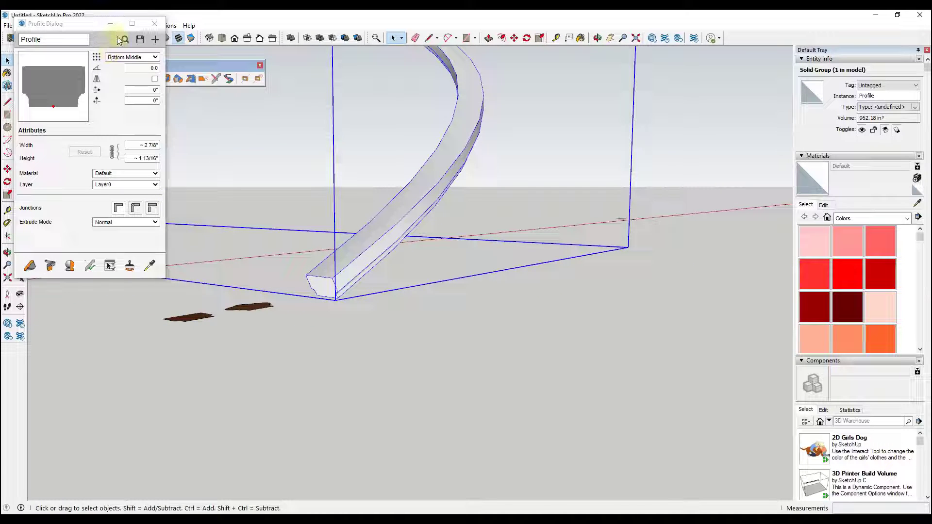
{"action": "middle_click_drag", "start_coordinate": [309, 182], "coordinate": [313, 209]}
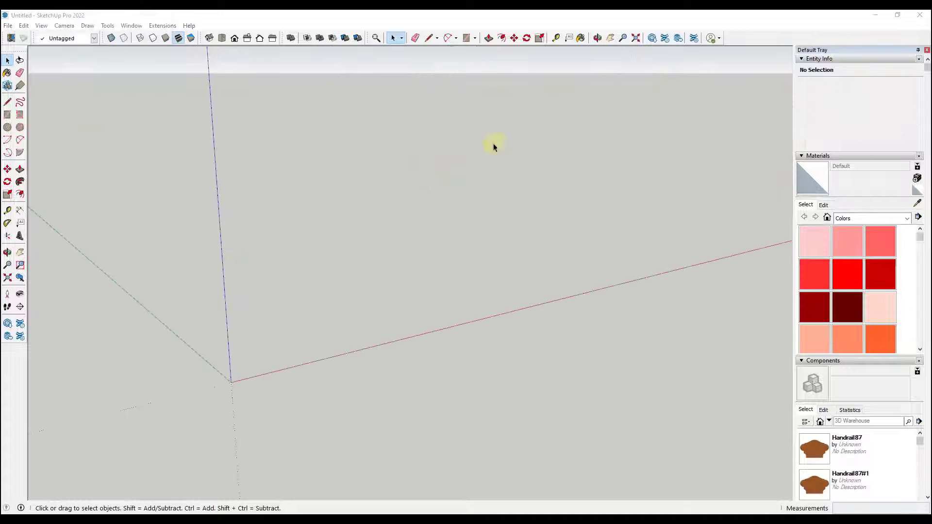
Draw a 2" by 2" square on the ground with one corner at the origin.
{"action": "middle_click_drag", "start_coordinate": [494, 144], "coordinate": [170, 316]}
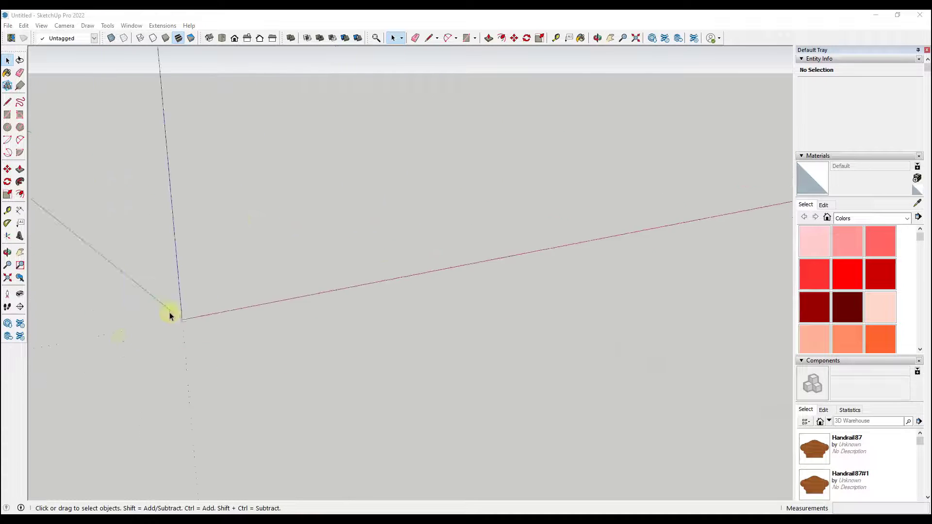
{"action": "key", "text": "r"}
{"action": "left_click", "coordinate": [183, 319]}
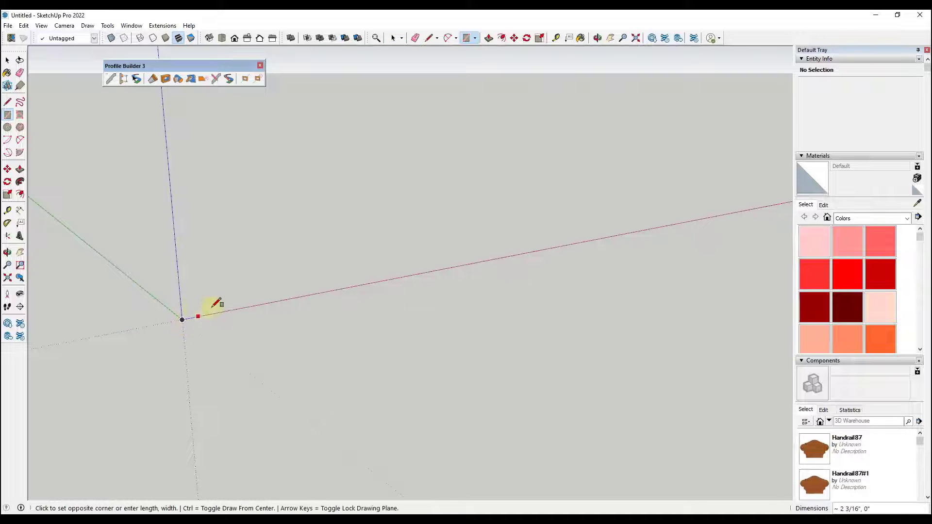
{"action": "type", "text": "2,2"}
{"action": "key", "text": "Return"}
{"action": "key", "text": "space"}
Push/pull the square at the origin upwards into a tall vertical post.
{"action": "key", "text": "p"}
{"action": "left_click", "coordinate": [188, 316]}
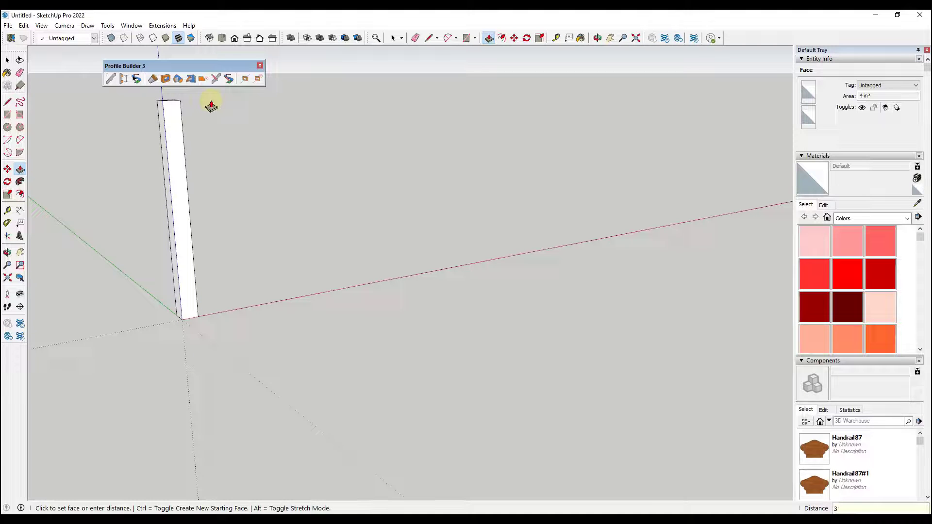
{"action": "left_click", "coordinate": [211, 106]}
{"action": "key", "text": "space"}
{"action": "scroll", "coordinate": [228, 258], "scroll_direction": "down", "scroll_amount": 3}
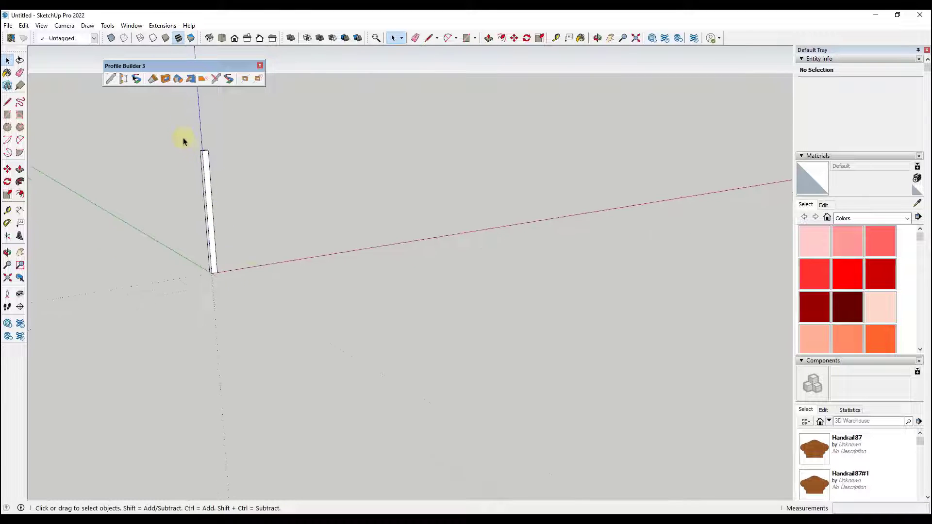
Make the whole post a component named Post, replacing the existing definition of that name.
{"action": "left_click_drag", "start_coordinate": [183, 141], "coordinate": [245, 295]}
{"action": "right_click", "coordinate": [207, 183]}
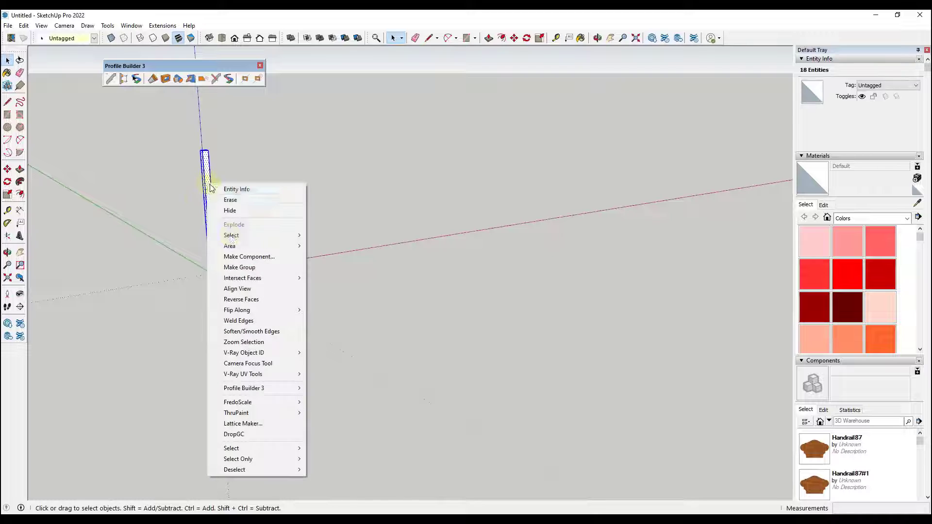
{"action": "left_click", "coordinate": [256, 256]}
{"action": "type", "text": "Post"}
{"action": "key", "text": "Return"}
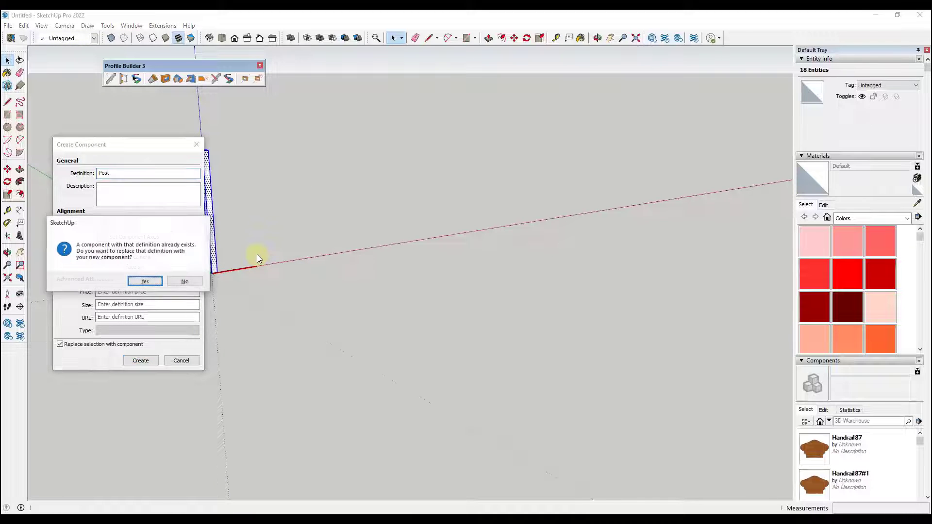
{"action": "key", "text": "Return"}
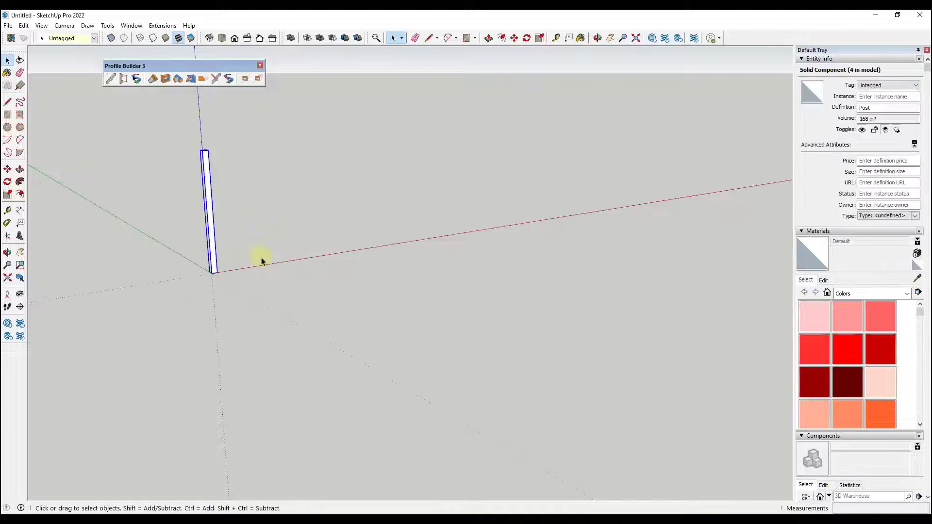
Draw a 2.5" by 0.5" rectangle on the ground in front of the post's base.
{"action": "middle_click_drag", "start_coordinate": [262, 257], "coordinate": [229, 279]}
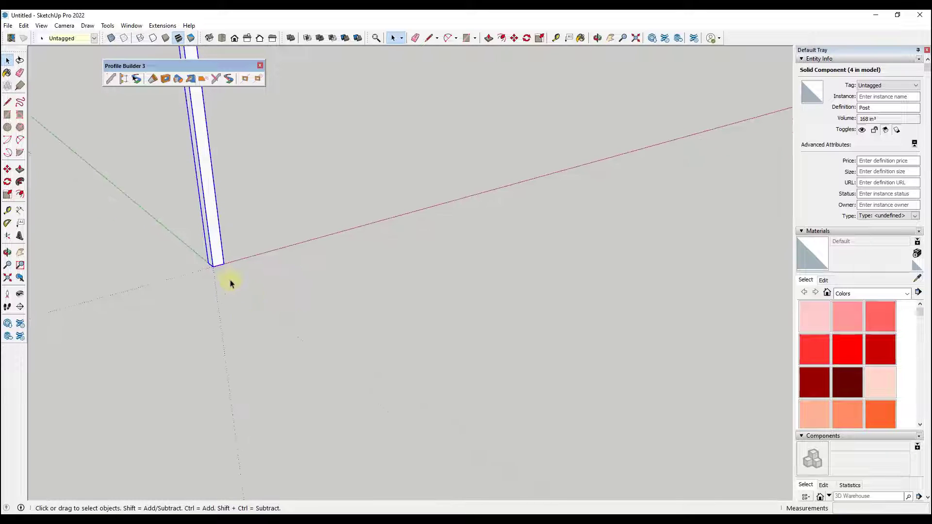
{"action": "key", "text": "r"}
{"action": "left_click", "coordinate": [229, 278]}
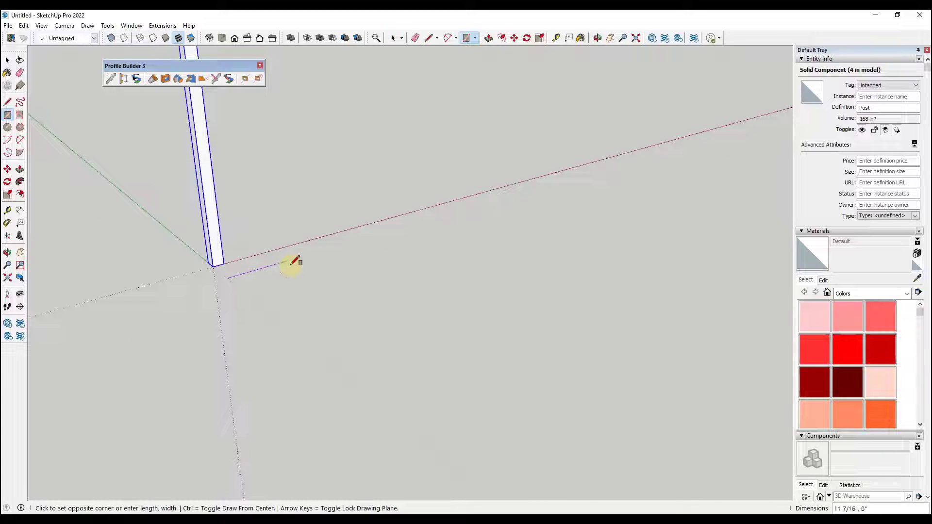
{"action": "middle_click_drag", "start_coordinate": [287, 264], "coordinate": [283, 264]}
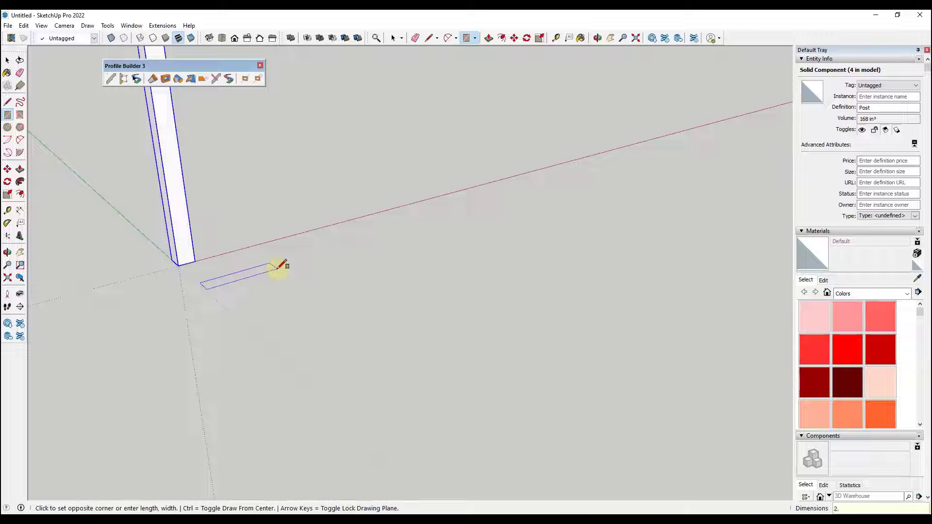
{"action": "type", "text": "2.5,0.5"}
{"action": "key", "text": "Return"}
{"action": "key", "text": "space"}
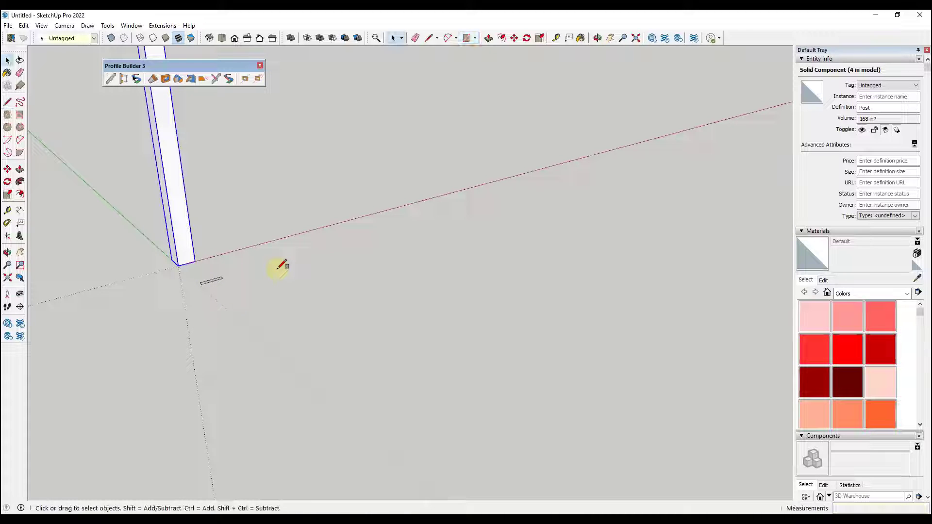
Create a new Profile Builder profile named Slat from the thin rectangle beside the post.
{"action": "left_click_drag", "start_coordinate": [192, 276], "coordinate": [268, 322]}
{"action": "scroll", "coordinate": [204, 281], "scroll_direction": "up", "scroll_amount": 5}
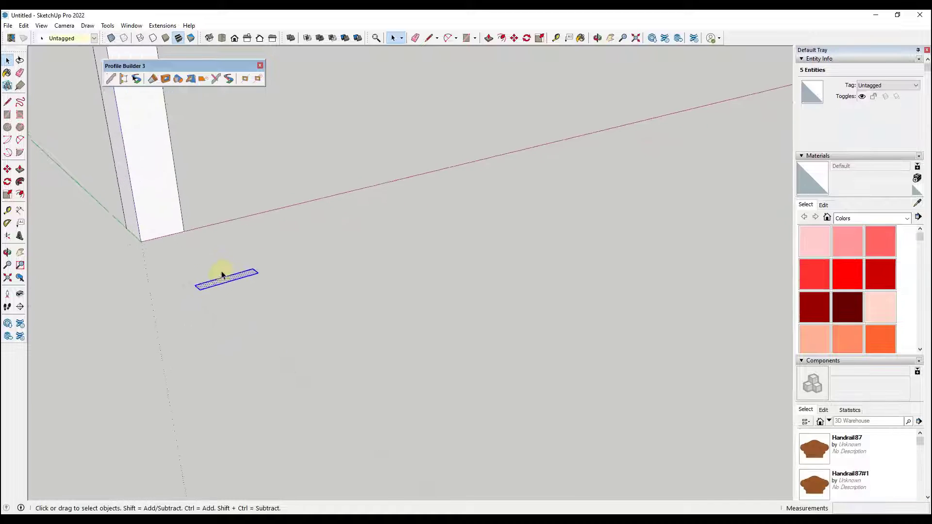
{"action": "left_click", "coordinate": [111, 78]}
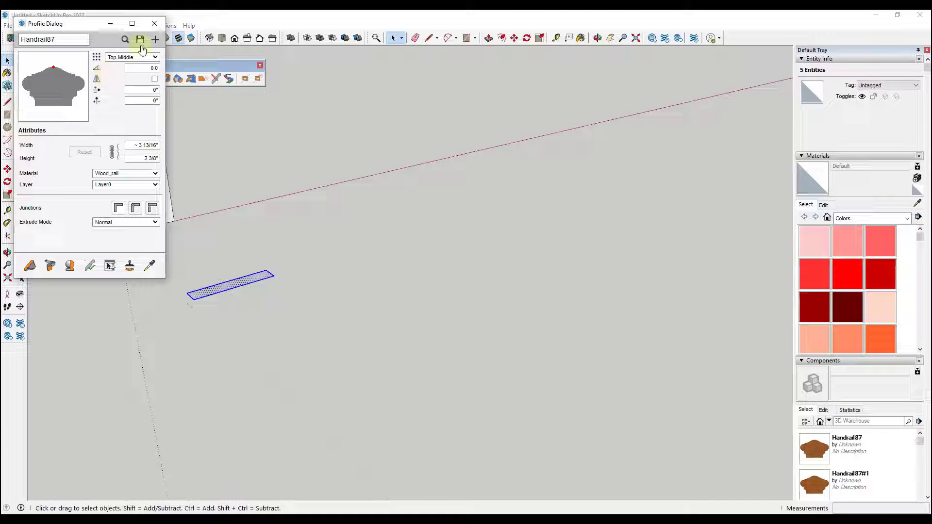
{"action": "left_click", "coordinate": [155, 39]}
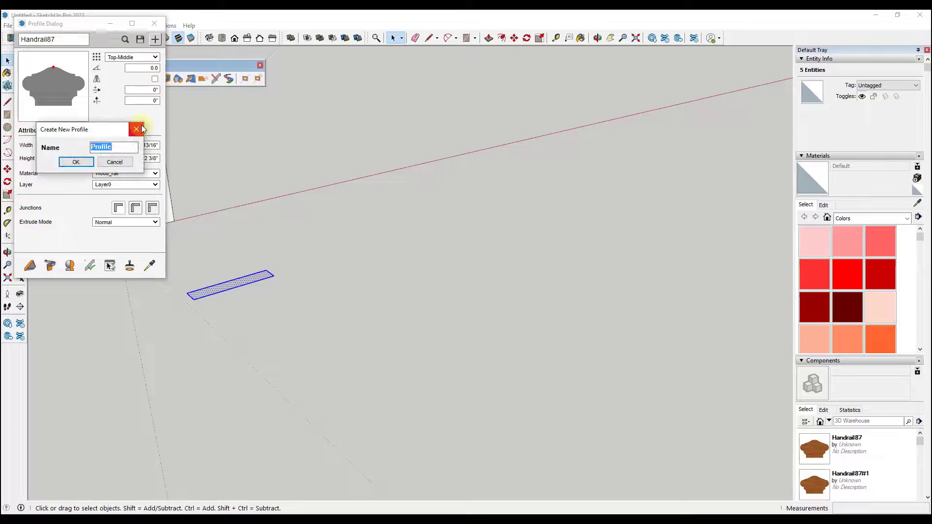
{"action": "type", "text": "Slat"}
{"action": "key", "text": "Return"}
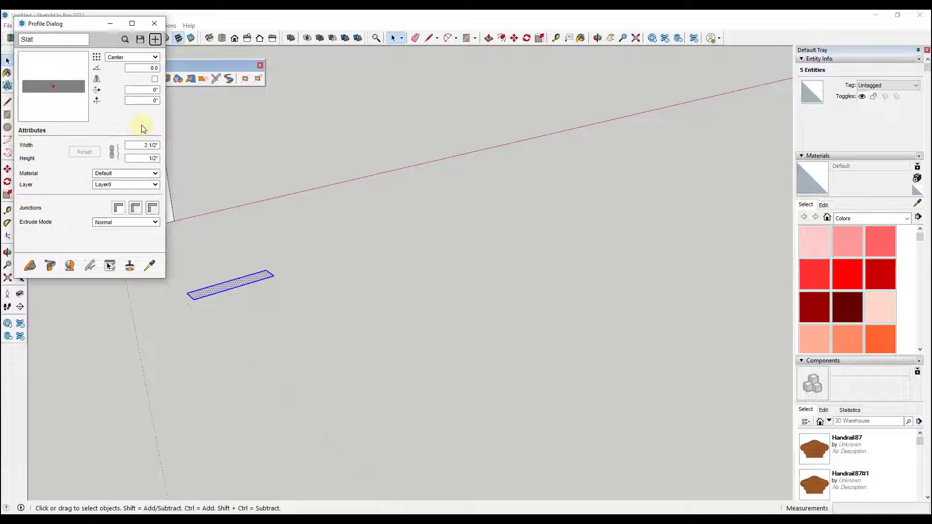
Copy the post along the red axis at 6' spacing, making two copies.
{"action": "middle_click_drag", "start_coordinate": [259, 183], "coordinate": [252, 222]}
{"action": "left_click", "coordinate": [246, 214]}
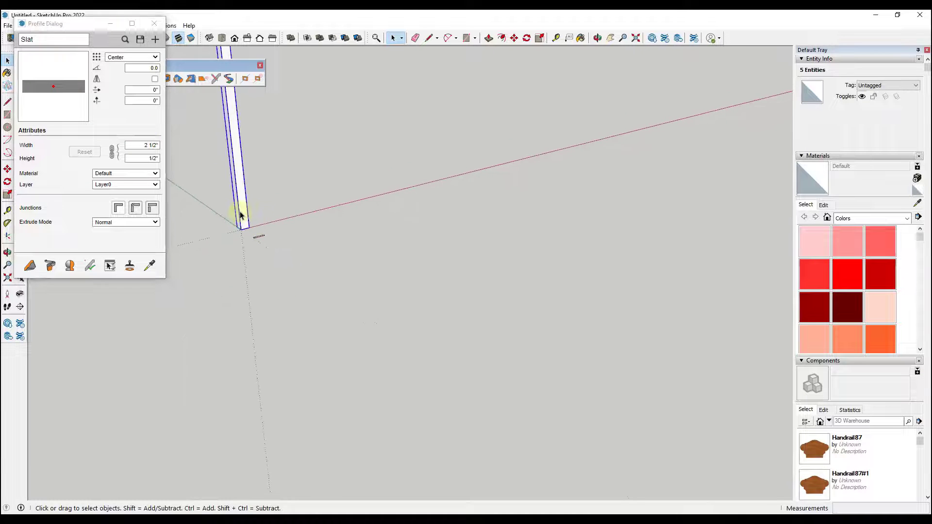
{"action": "scroll", "coordinate": [246, 160], "scroll_direction": "up", "scroll_amount": 3}
{"action": "key", "text": "m"}
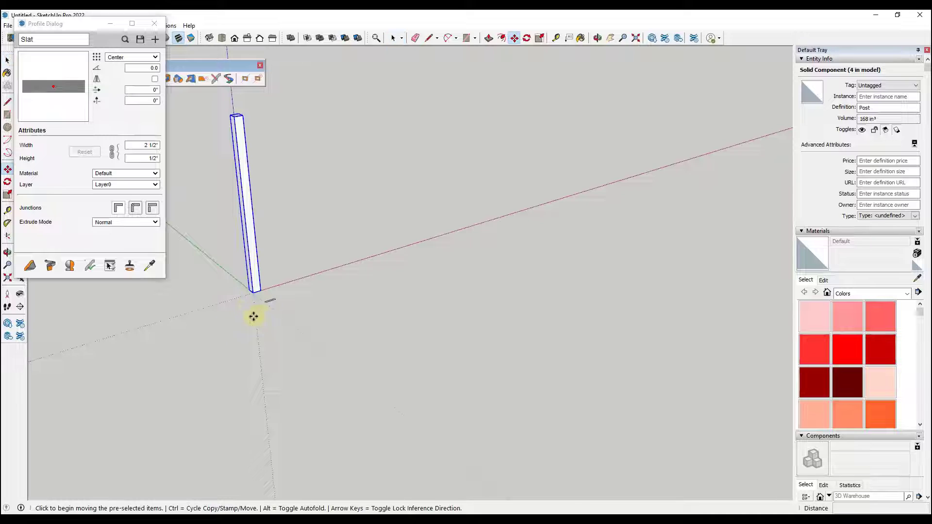
{"action": "key", "text": "ctrl"}
{"action": "left_click", "coordinate": [253, 291]}
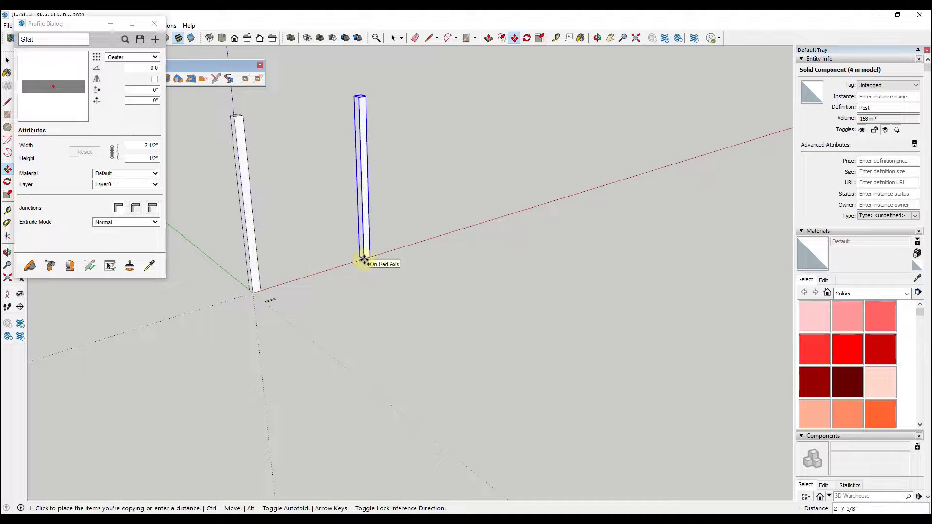
{"action": "type", "text": "6'"}
{"action": "key", "text": "Return"}
{"action": "type", "text": "x2"}
{"action": "key", "text": "Return"}
{"action": "key", "text": "space"}
{"action": "left_click", "coordinate": [408, 275]}
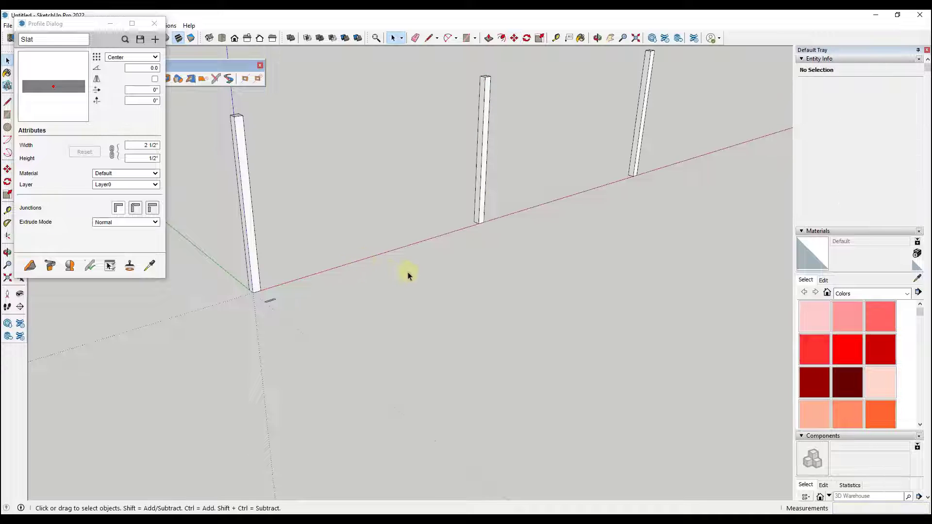
Build the Slat profile from the top of the first post to the top of the last post.
{"action": "scroll", "coordinate": [232, 149], "scroll_direction": "down", "scroll_amount": 3}
{"action": "left_click", "coordinate": [29, 265]}
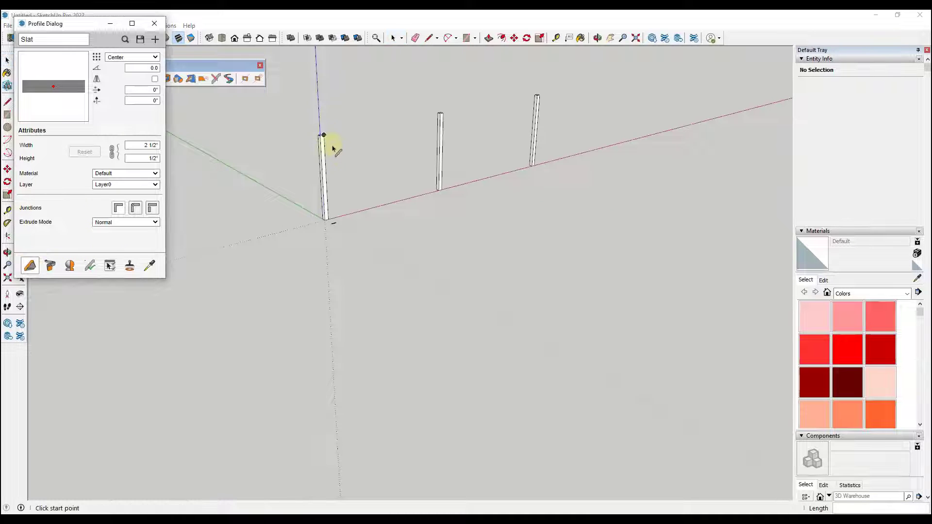
{"action": "scroll", "coordinate": [326, 143], "scroll_direction": "up", "scroll_amount": 2}
{"action": "left_click", "coordinate": [320, 132]}
{"action": "double_click", "coordinate": [628, 83]}
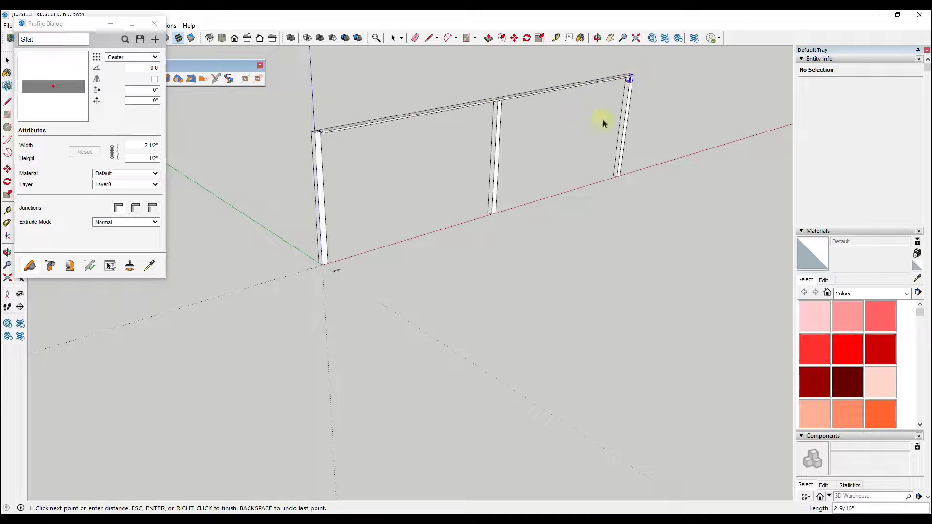
{"action": "key", "text": "space"}
Set the Slat profile's rotation to 45 degrees and apply all its properties to the slat spanning the posts.
{"action": "scroll", "coordinate": [305, 126], "scroll_direction": "up", "scroll_amount": 2}
{"action": "scroll", "coordinate": [305, 126], "scroll_direction": "up", "scroll_amount": 3}
{"action": "left_click", "coordinate": [333, 141]}
{"action": "middle_click_drag", "start_coordinate": [333, 141], "coordinate": [270, 211]}
{"action": "left_click", "coordinate": [136, 69]}
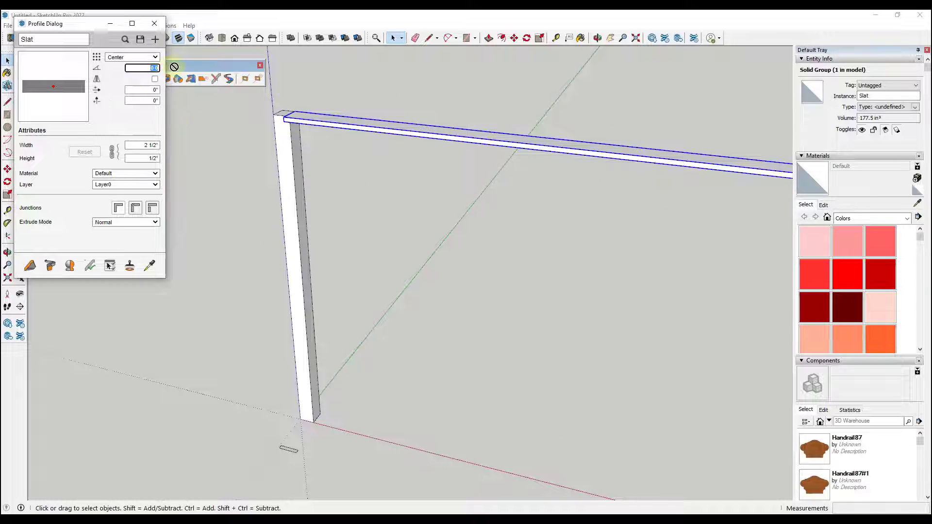
{"action": "type", "text": "45"}
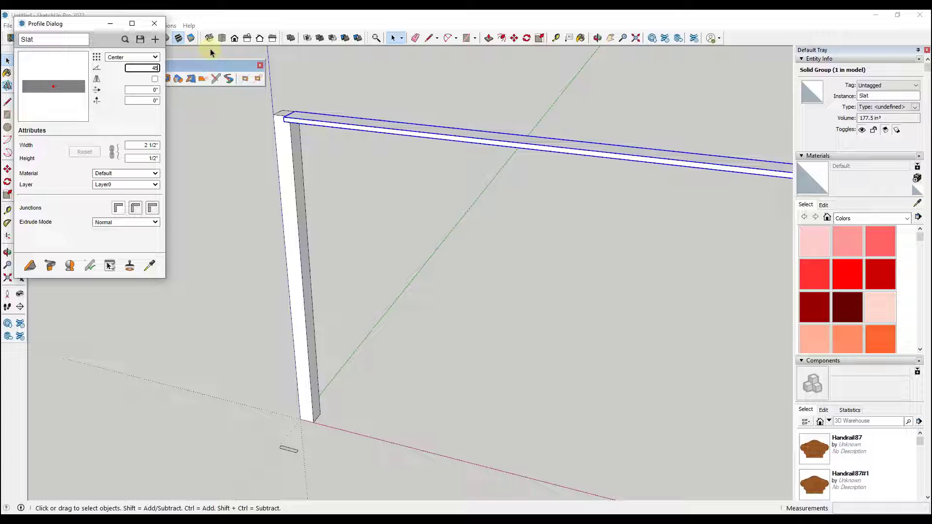
{"action": "left_click", "coordinate": [91, 268]}
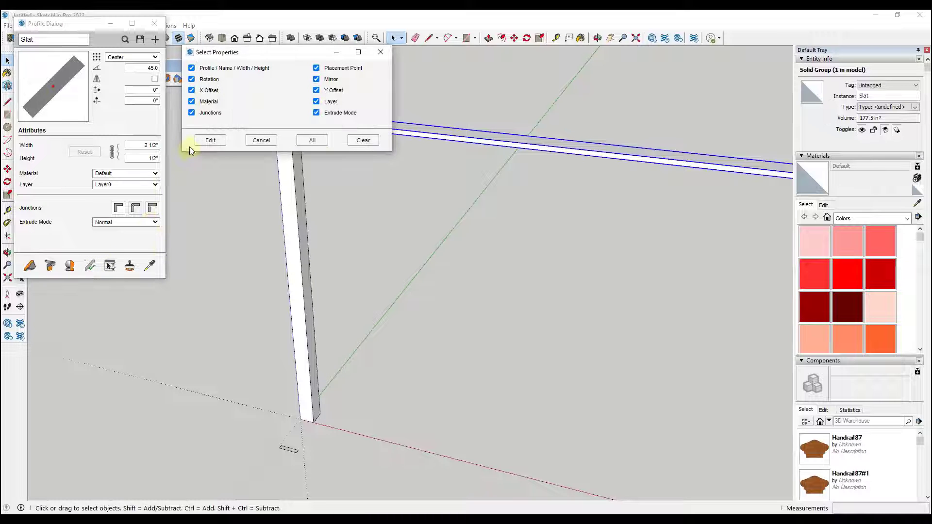
{"action": "left_click", "coordinate": [212, 140]}
Move the angled slat against the inner face of the first post, near the post's top.
{"action": "scroll", "coordinate": [327, 115], "scroll_direction": "down", "scroll_amount": 3}
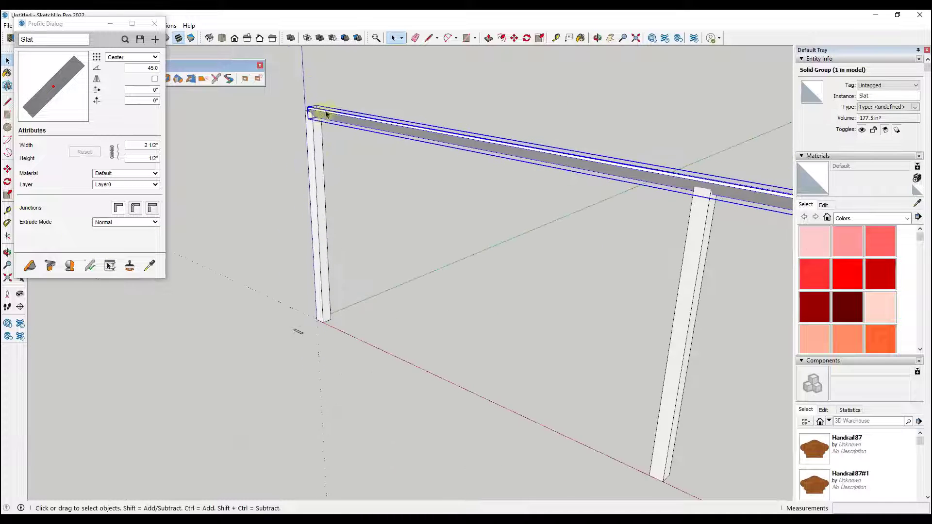
{"action": "scroll", "coordinate": [322, 136], "scroll_direction": "up", "scroll_amount": 3}
{"action": "key", "text": "m"}
{"action": "left_click", "coordinate": [320, 107]}
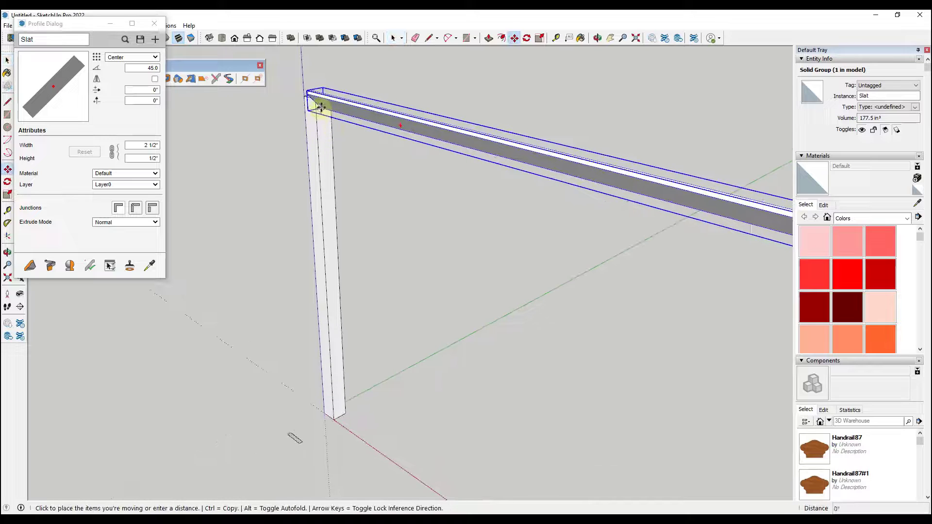
{"action": "left_click", "coordinate": [333, 94]}
{"action": "scroll", "coordinate": [335, 95], "scroll_direction": "up", "scroll_amount": 2}
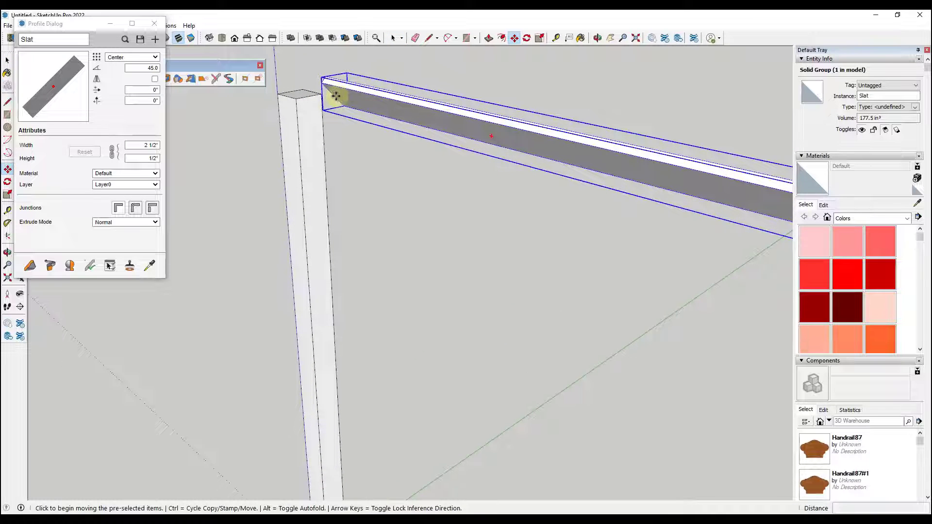
{"action": "left_click", "coordinate": [334, 93]}
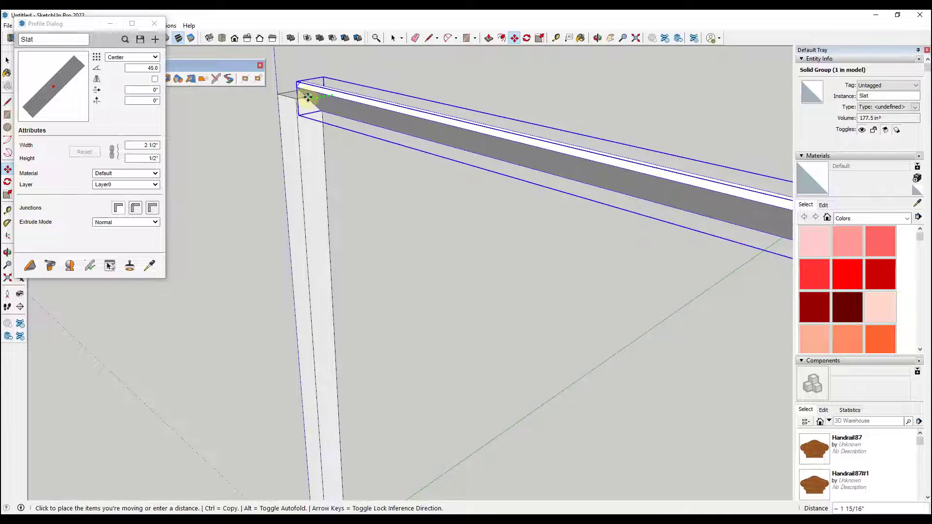
{"action": "left_click", "coordinate": [302, 90]}
Copy the angled slat straight down to the base of the first post.
{"action": "left_click", "coordinate": [298, 87]}
{"action": "key", "text": "ctrl"}
{"action": "scroll", "coordinate": [306, 146], "scroll_direction": "down", "scroll_amount": 2}
{"action": "scroll", "coordinate": [326, 292], "scroll_direction": "down", "scroll_amount": 2}
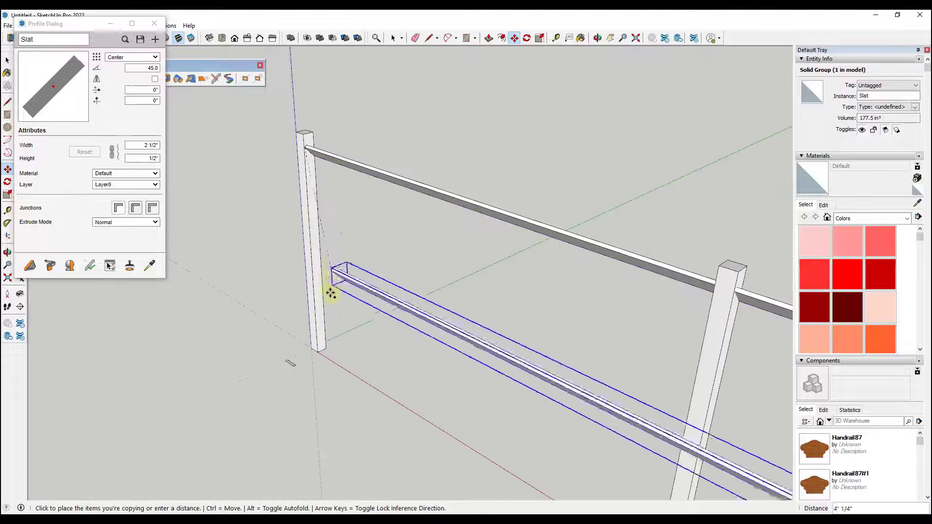
{"action": "scroll", "coordinate": [322, 328], "scroll_direction": "up", "scroll_amount": 4}
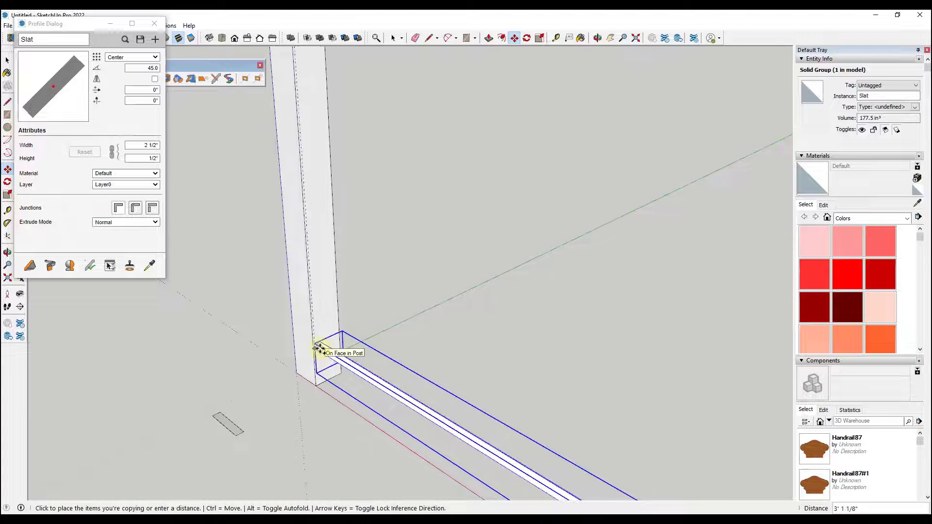
{"action": "left_click", "coordinate": [321, 351]}
{"action": "scroll", "coordinate": [323, 301], "scroll_direction": "down", "scroll_amount": 4}
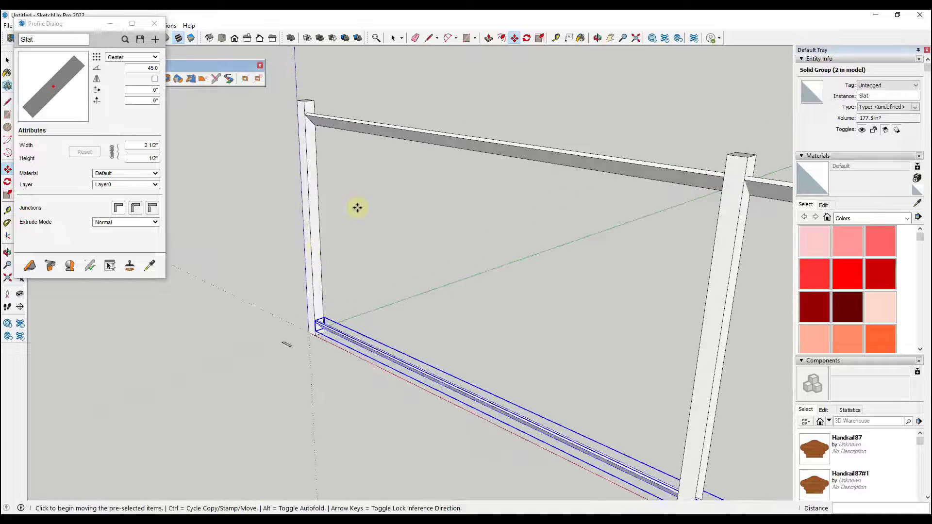
Fill the gap between the upper and lower slats with evenly spaced copies, trying 10 divisions before settling on 12.
{"action": "type", "text": "/10"}
{"action": "key", "text": "Return"}
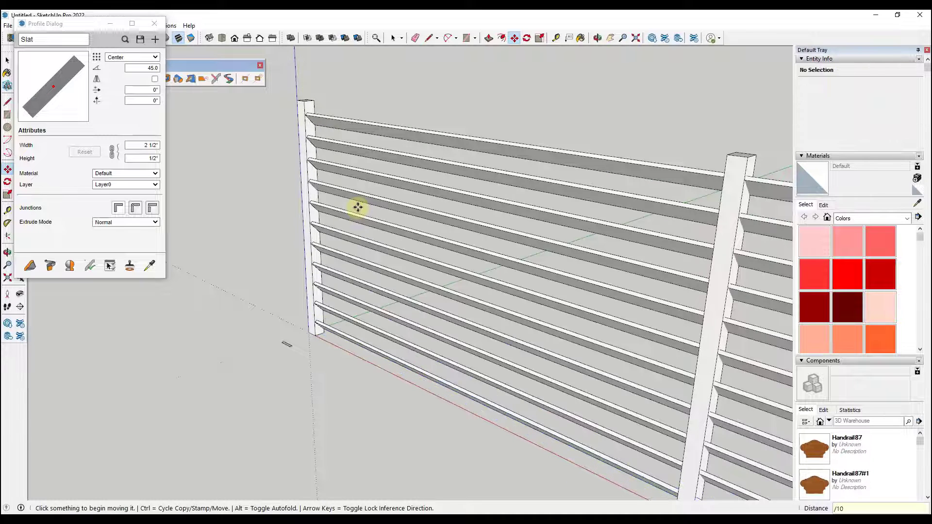
{"action": "type", "text": "/12"}
{"action": "key", "text": "Return"}
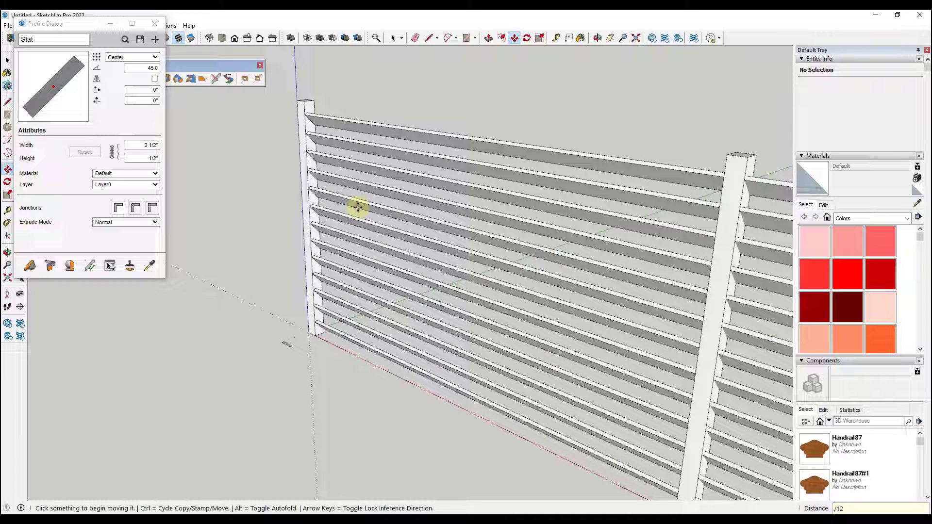
Move the loose slat rectangle on the ground away from the fence, beyond the first post.
{"action": "scroll", "coordinate": [340, 210], "scroll_direction": "down", "scroll_amount": 3}
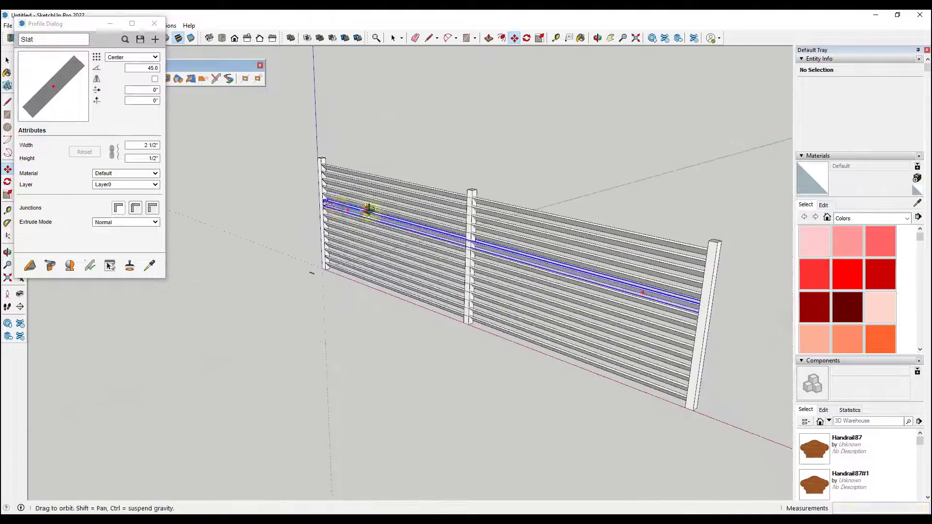
{"action": "middle_click_drag", "start_coordinate": [368, 208], "coordinate": [297, 291]}
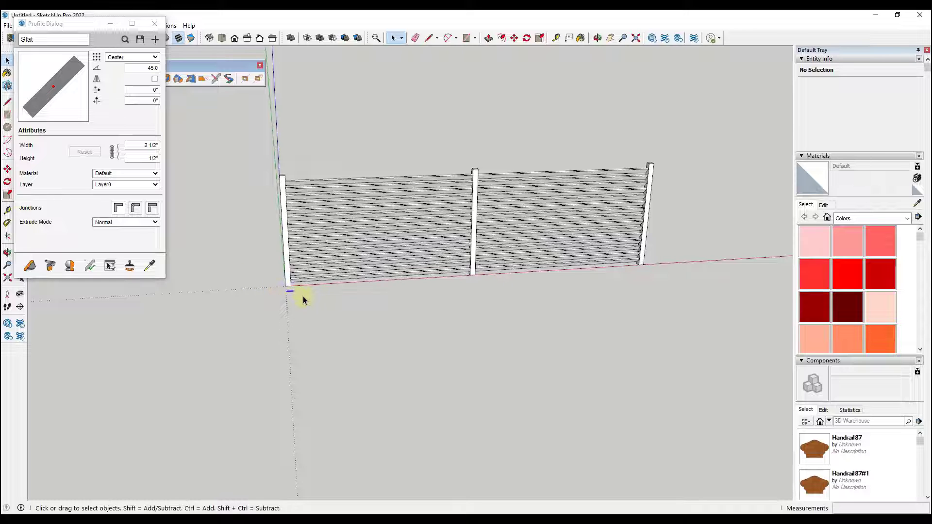
{"action": "left_click_drag", "start_coordinate": [303, 297], "coordinate": [285, 290]}
{"action": "key", "text": "m"}
{"action": "left_click", "coordinate": [268, 291]}
{"action": "left_click", "coordinate": [163, 295]}
{"action": "key", "text": "space"}
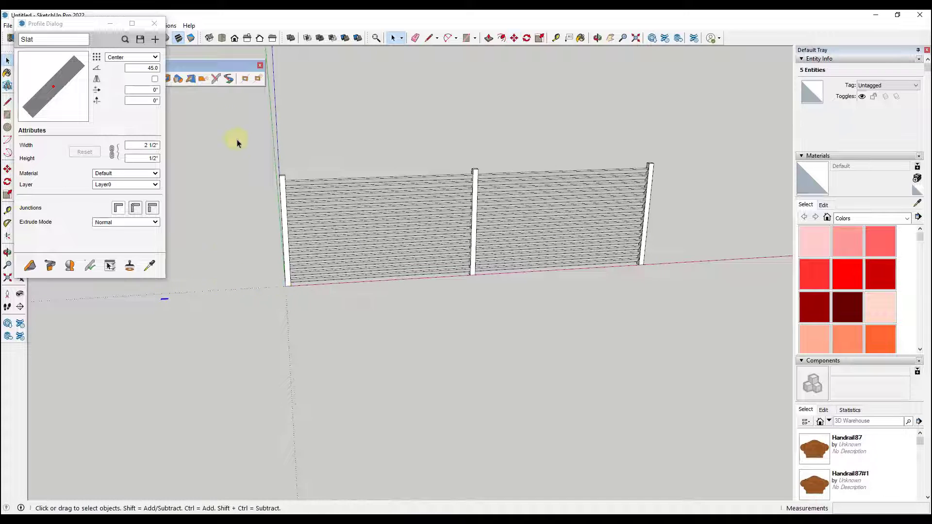
Create a new Profile Builder assembly from all the fence's posts and slats, without saving the current assembly.
{"action": "left_click_drag", "start_coordinate": [226, 115], "coordinate": [660, 325]}
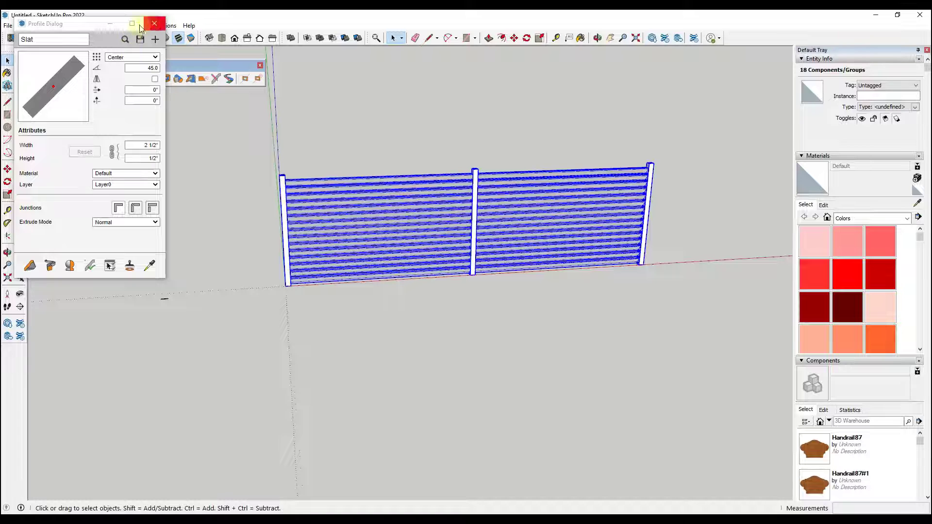
{"action": "left_click", "coordinate": [112, 24]}
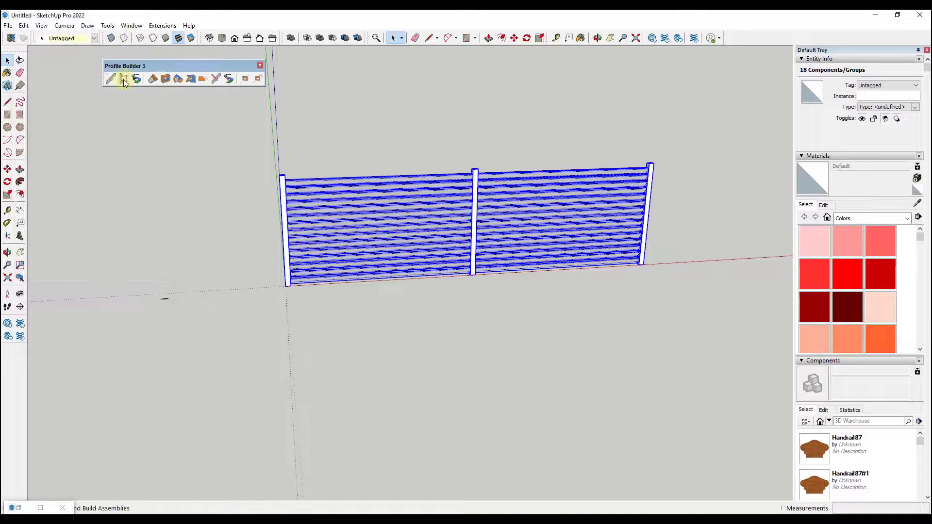
{"action": "left_click", "coordinate": [123, 79]}
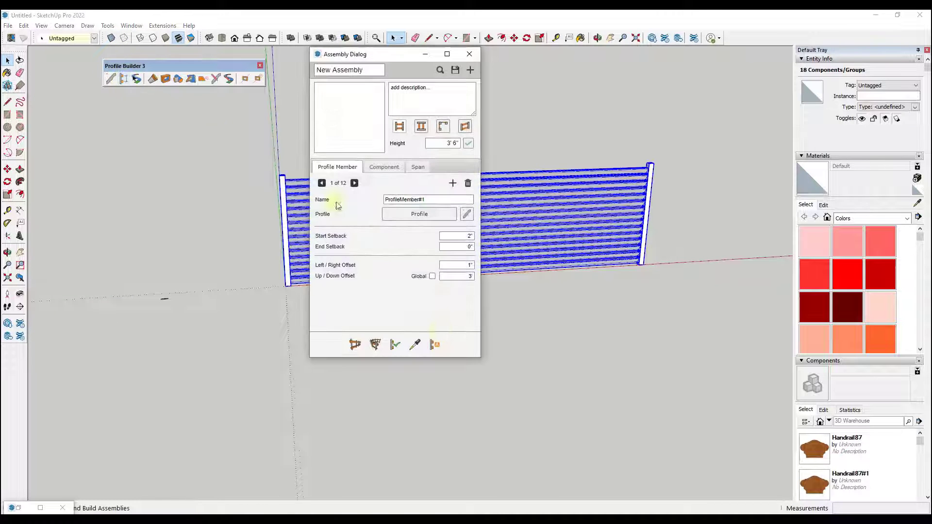
{"action": "left_click", "coordinate": [435, 346]}
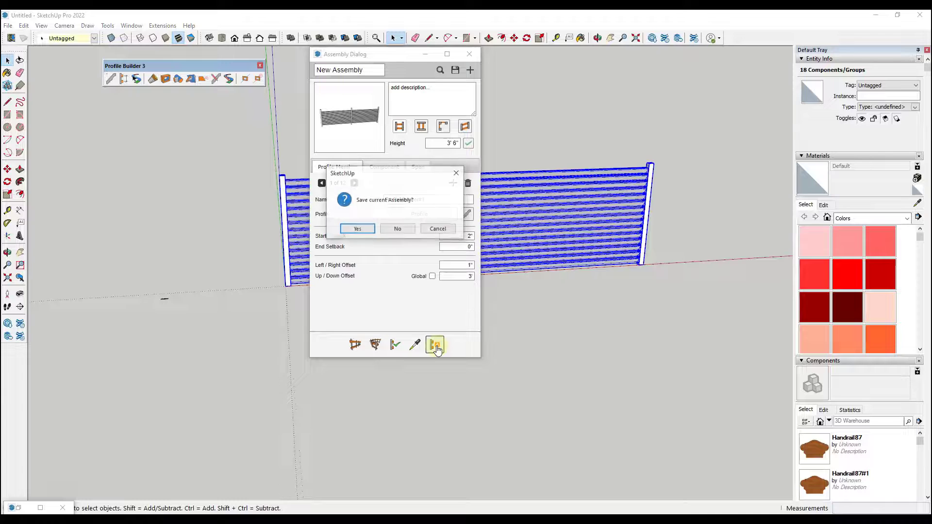
{"action": "left_click", "coordinate": [397, 230]}
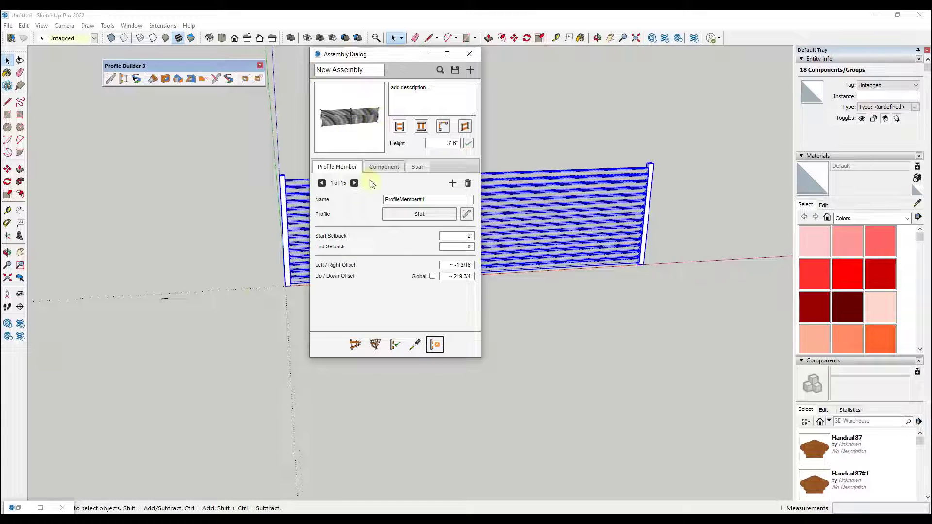
Build the new assembly along an angled ground path with spans of about 20' and 9', plus one further span.
{"action": "left_click_drag", "start_coordinate": [401, 55], "coordinate": [146, 53]}
{"action": "middle_click_drag", "start_coordinate": [367, 183], "coordinate": [385, 254]}
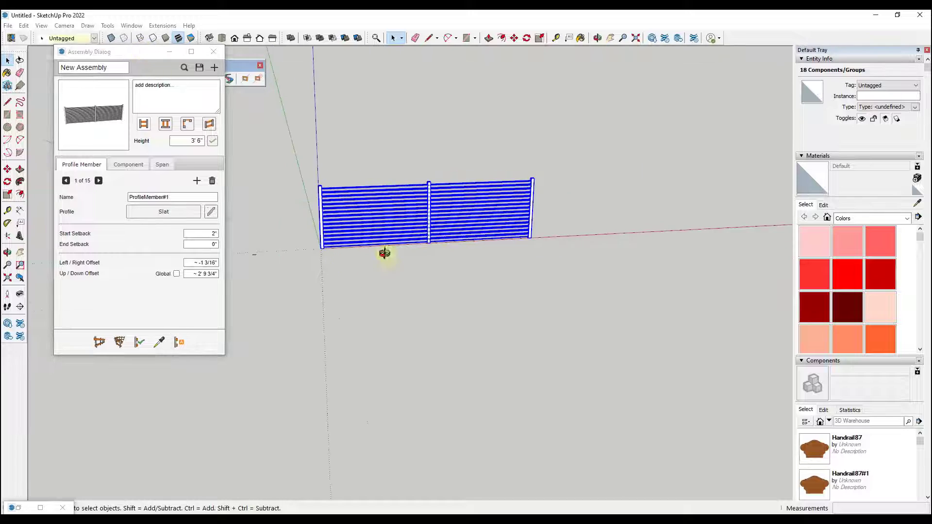
{"action": "left_click", "coordinate": [99, 342]}
{"action": "left_click", "coordinate": [369, 274]}
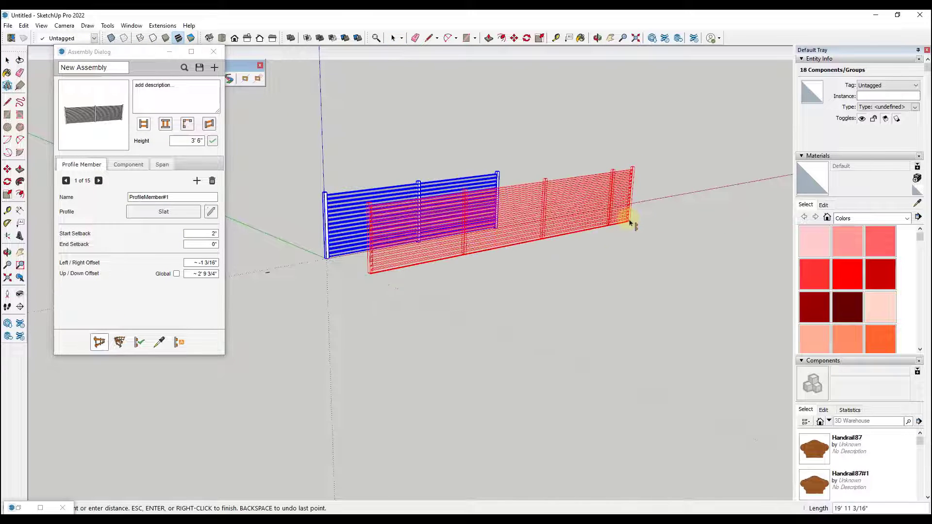
{"action": "left_click", "coordinate": [629, 222]}
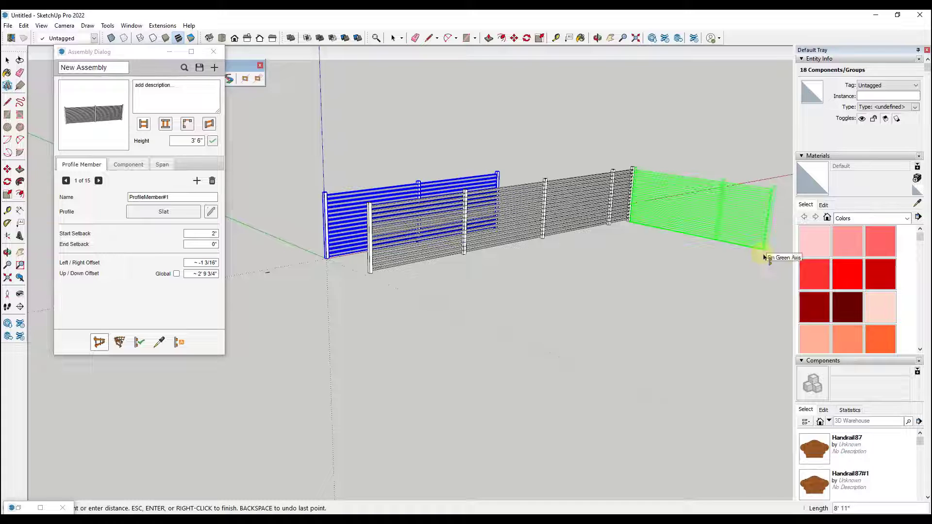
{"action": "left_click", "coordinate": [763, 256]}
{"action": "middle_click_drag", "start_coordinate": [763, 256], "coordinate": [506, 248]}
{"action": "scroll", "coordinate": [566, 222], "scroll_direction": "down", "scroll_amount": 3}
{"action": "left_click", "coordinate": [618, 262]}
Examine the built fence and the assembly's profile member and Post component settings.
{"action": "scroll", "coordinate": [512, 208], "scroll_direction": "up", "scroll_amount": 3}
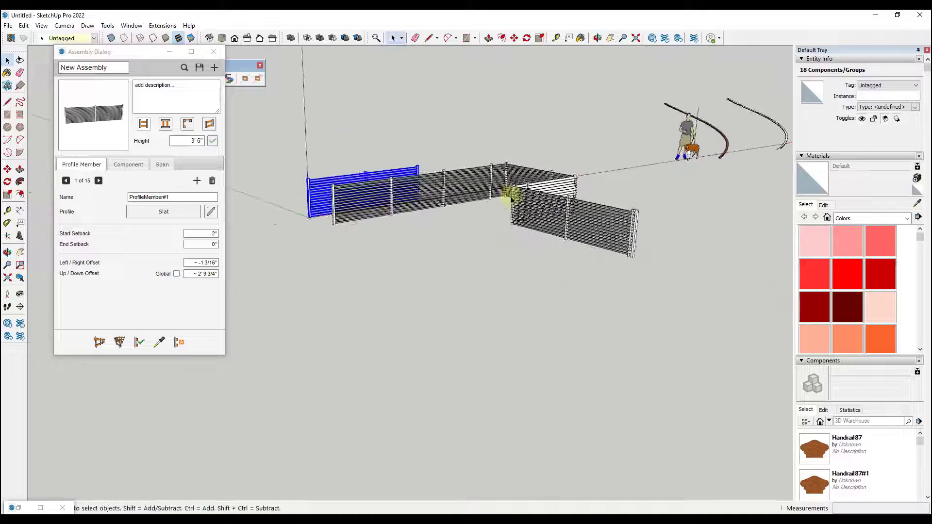
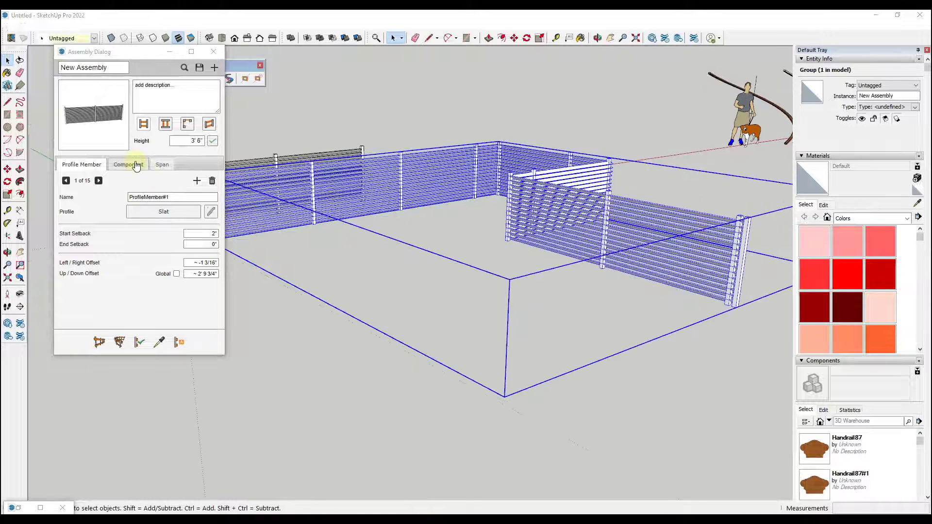
{"action": "left_click", "coordinate": [81, 164]}
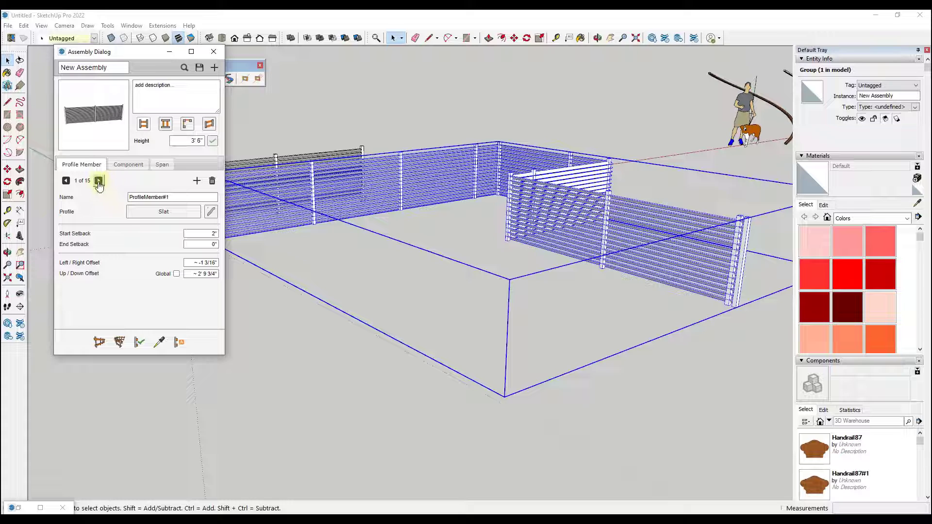
{"action": "left_click", "coordinate": [126, 164]}
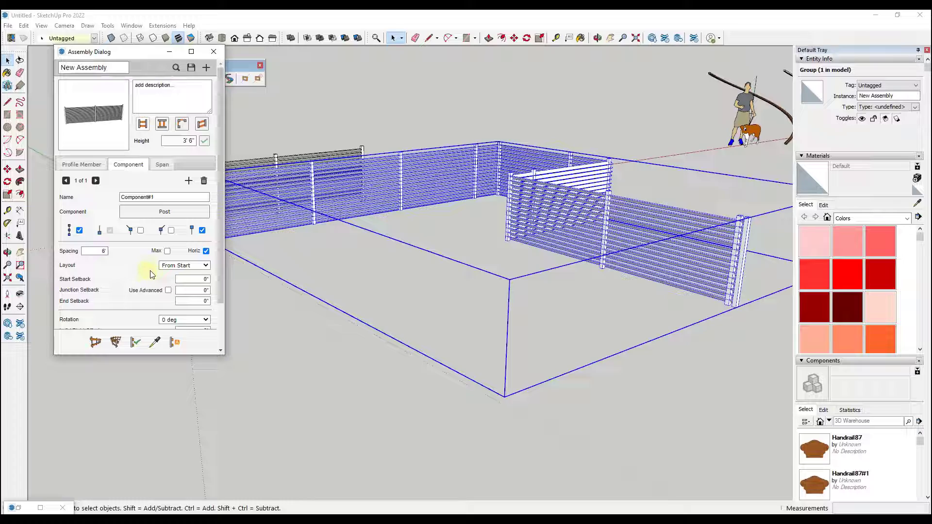
{"action": "middle_click_drag", "start_coordinate": [537, 208], "coordinate": [503, 198]}
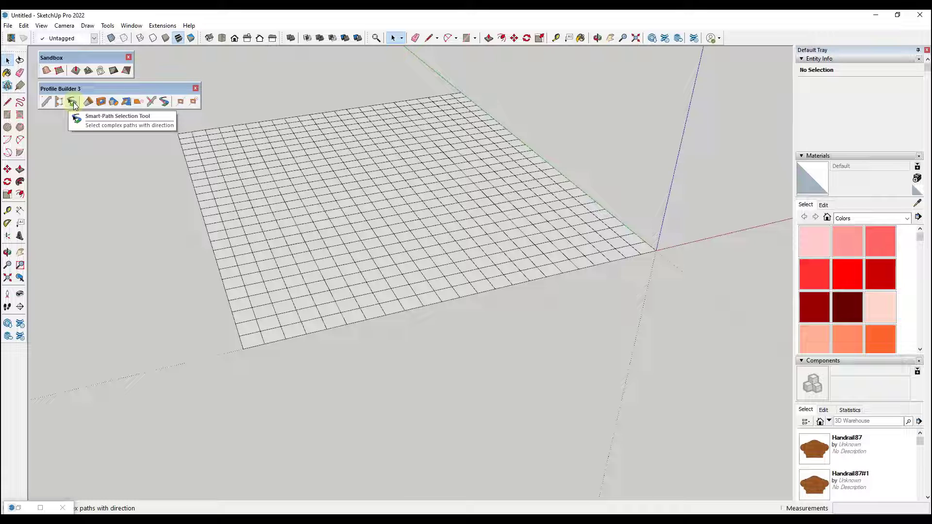
Explode the grid group into loose edges and leave nothing selected.
{"action": "left_click", "coordinate": [74, 104]}
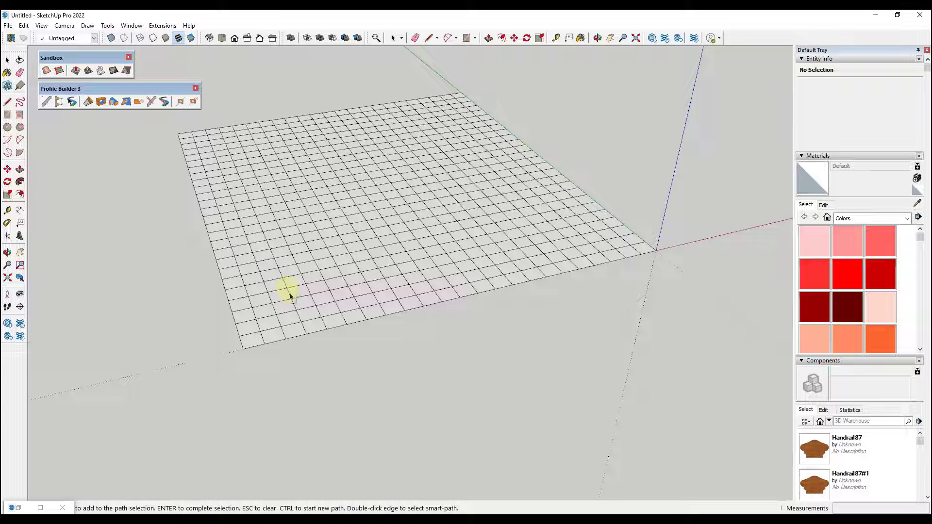
{"action": "key", "text": "space"}
{"action": "right_click", "coordinate": [294, 255]}
{"action": "left_click", "coordinate": [335, 274]}
{"action": "left_click", "coordinate": [130, 265]}
Select a stepped smart path about 74' long along the grid's edges, turning around its middle and back near the start.
{"action": "left_click", "coordinate": [72, 101]}
{"action": "left_click", "coordinate": [309, 287]}
{"action": "left_click", "coordinate": [532, 237]}
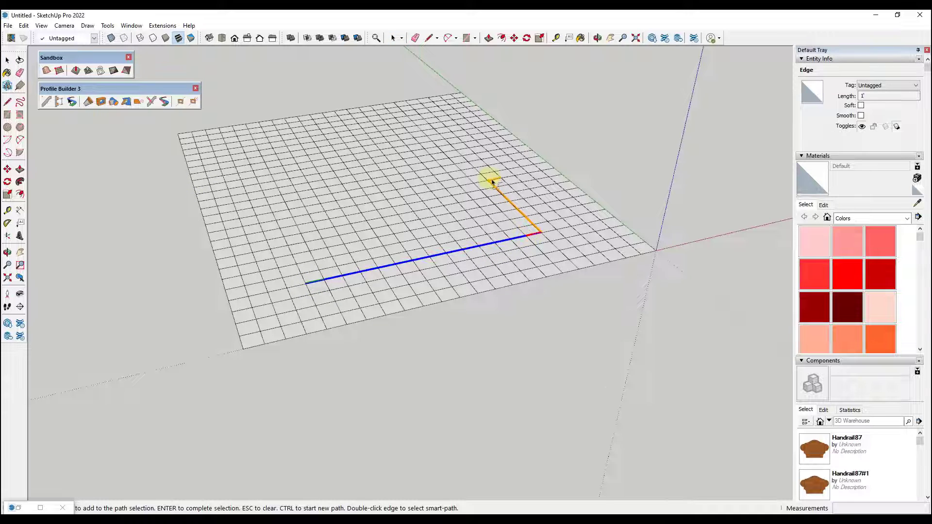
{"action": "left_click", "coordinate": [484, 176]}
{"action": "left_click", "coordinate": [410, 186]}
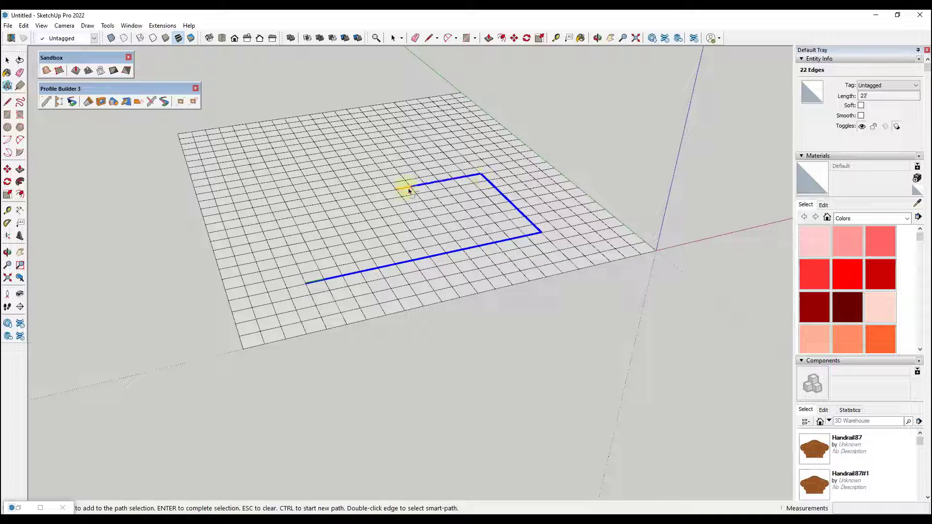
{"action": "left_click", "coordinate": [340, 200]}
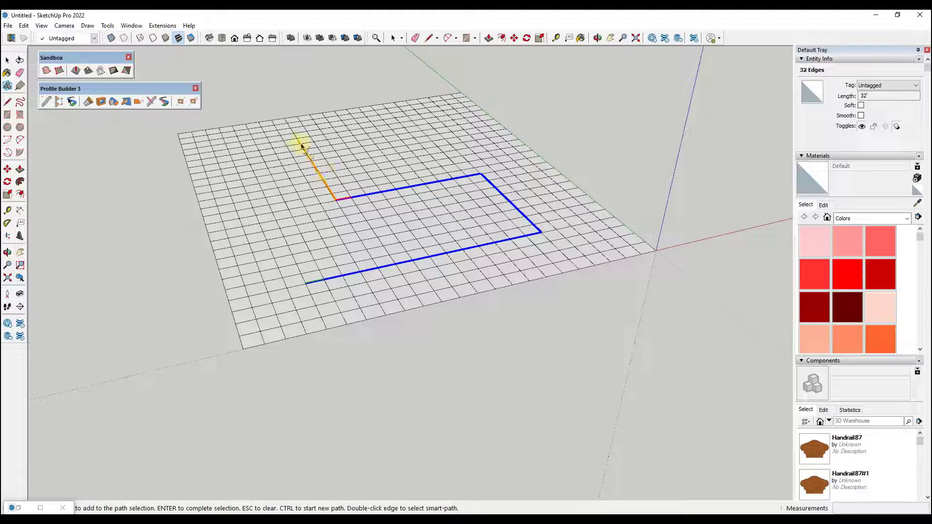
{"action": "left_click", "coordinate": [298, 141]}
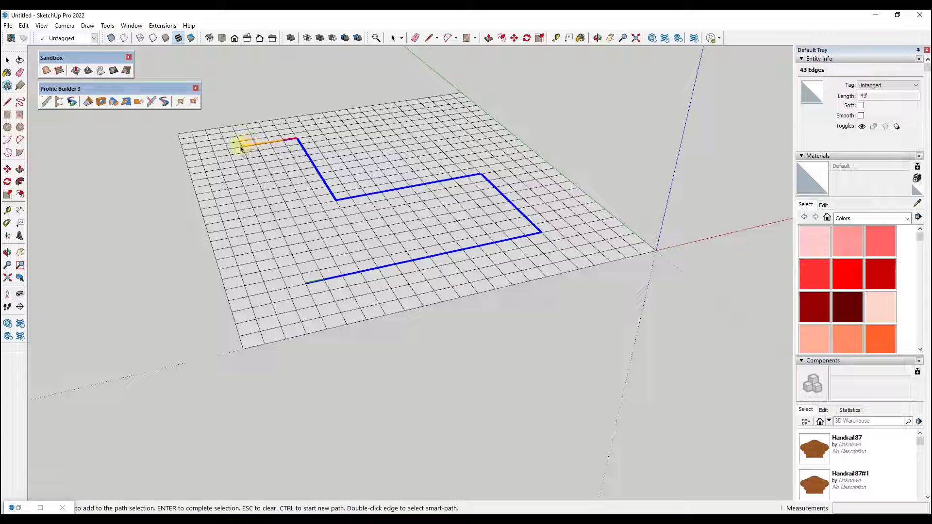
{"action": "left_click", "coordinate": [216, 154]}
{"action": "left_click", "coordinate": [228, 236]}
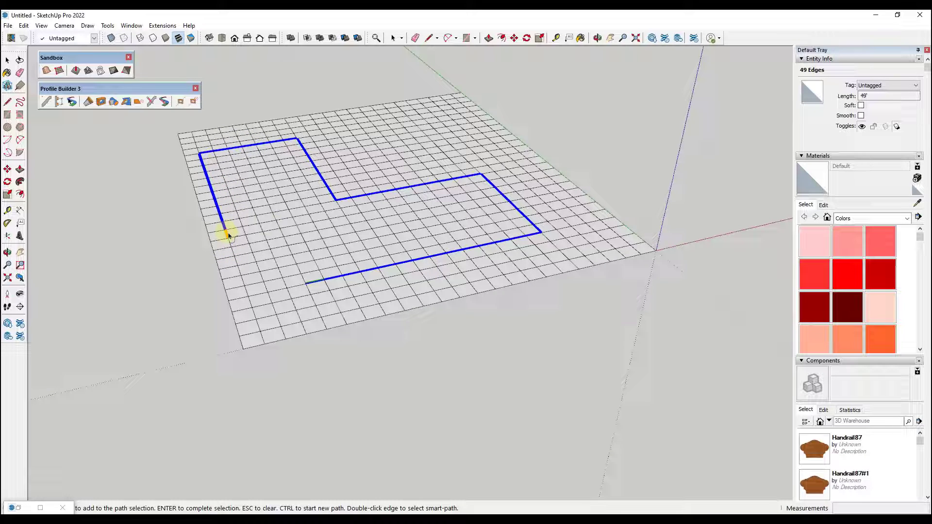
{"action": "left_click", "coordinate": [307, 227]}
{"action": "left_click", "coordinate": [332, 254]}
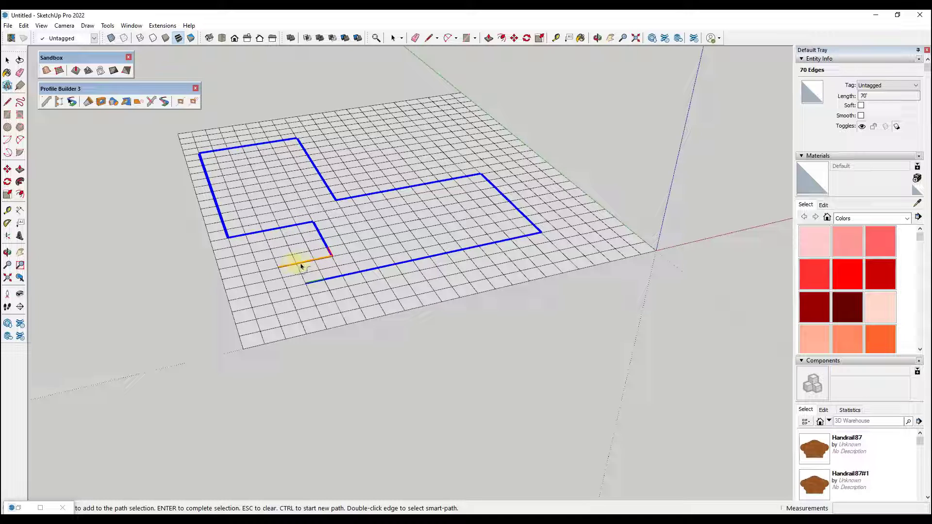
{"action": "left_click", "coordinate": [300, 264]}
{"action": "key", "text": "Return"}
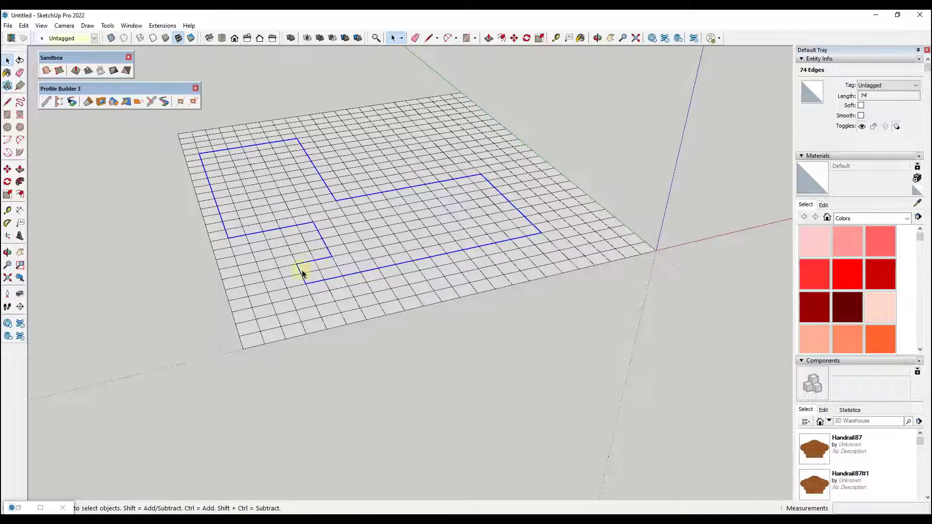
Start cutting with the Hole Tool using a 7' length, 3' width and full depth.
{"action": "scroll", "coordinate": [311, 270], "scroll_direction": "up", "scroll_amount": 5}
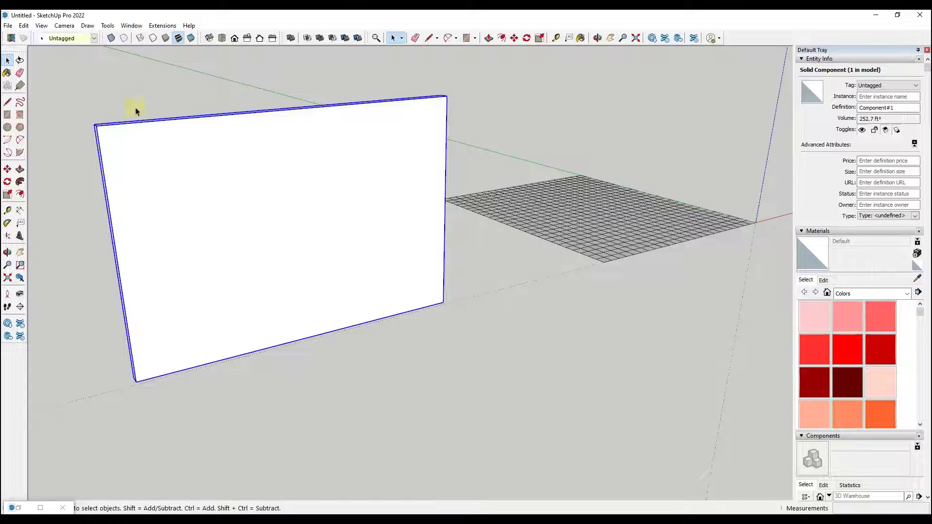
{"action": "left_click", "coordinate": [101, 78]}
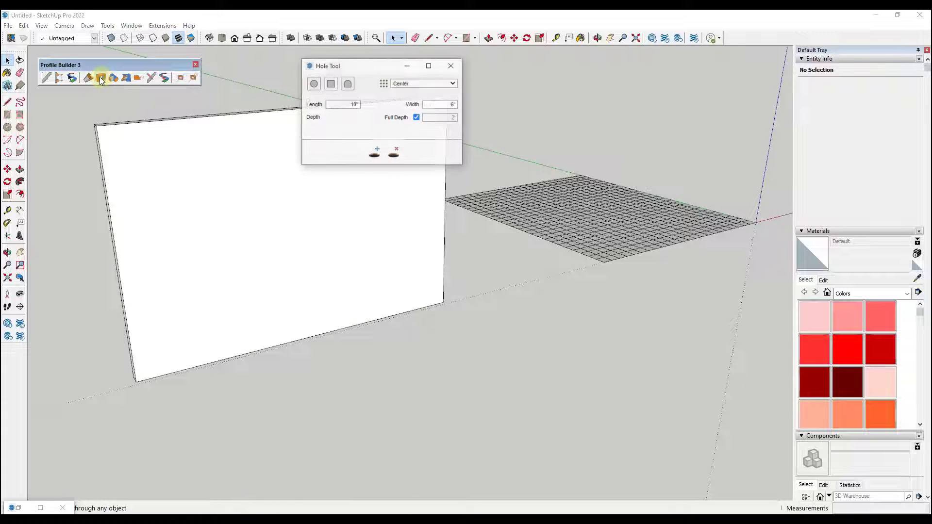
{"action": "left_click", "coordinate": [333, 107]}
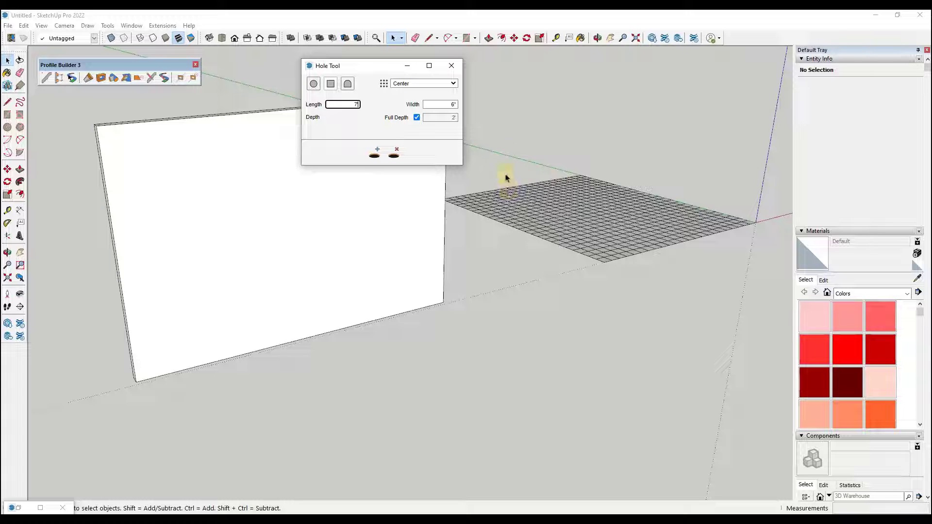
{"action": "left_click", "coordinate": [451, 105]}
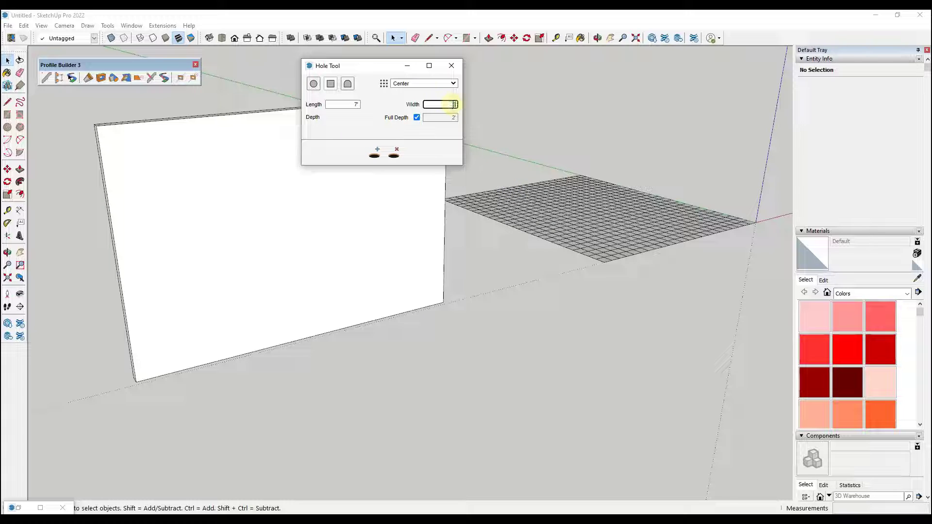
{"action": "left_click", "coordinate": [375, 152]}
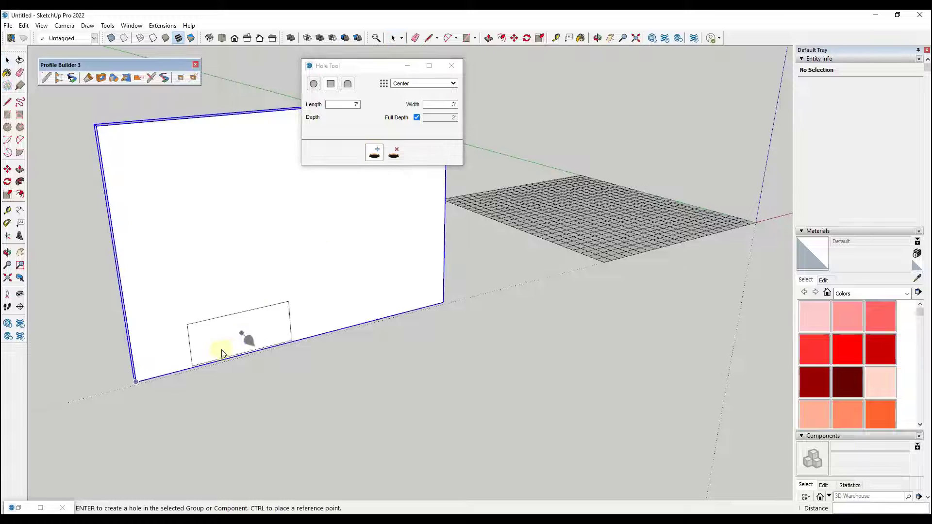
Set the hole's length to 3' and width to 7', with its placement point at Bottom-Middle.
{"action": "left_click", "coordinate": [357, 105]}
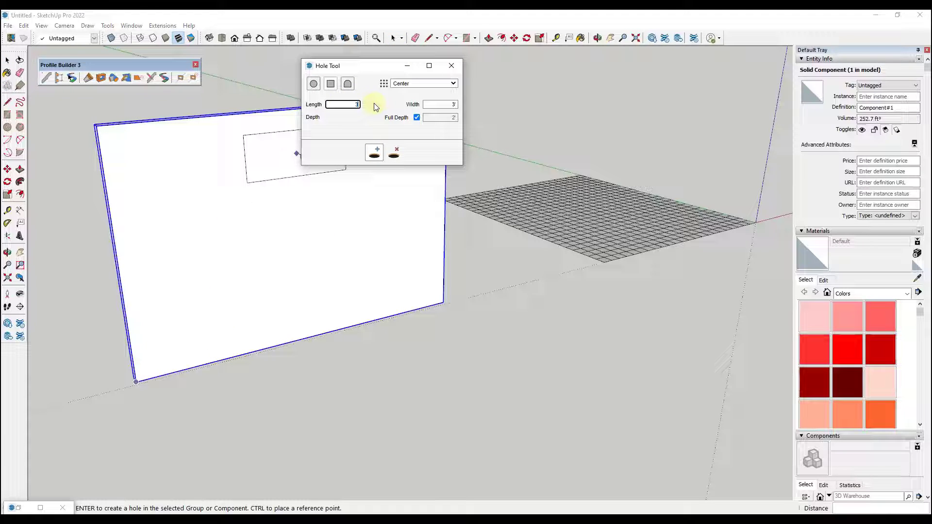
{"action": "type", "text": "3"}
{"action": "key", "text": "Tab"}
{"action": "key", "text": "Tab"}
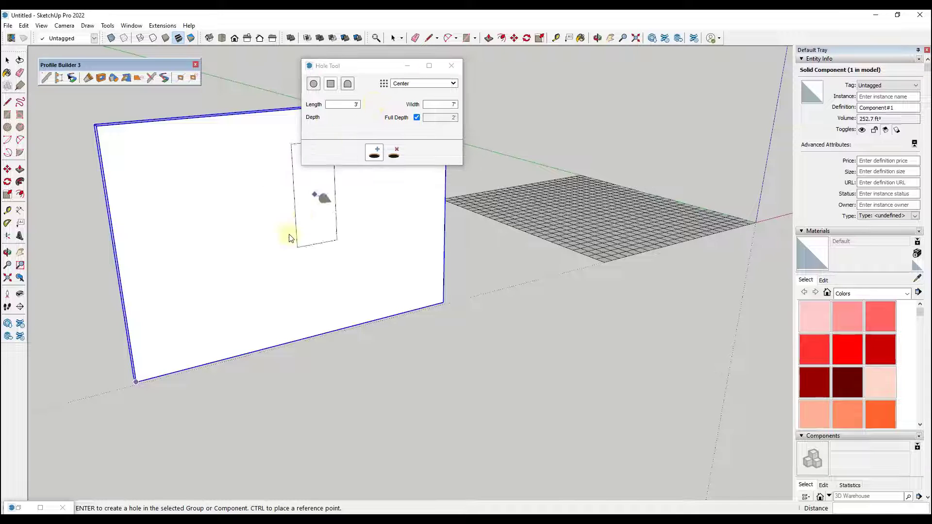
{"action": "left_click", "coordinate": [416, 89]}
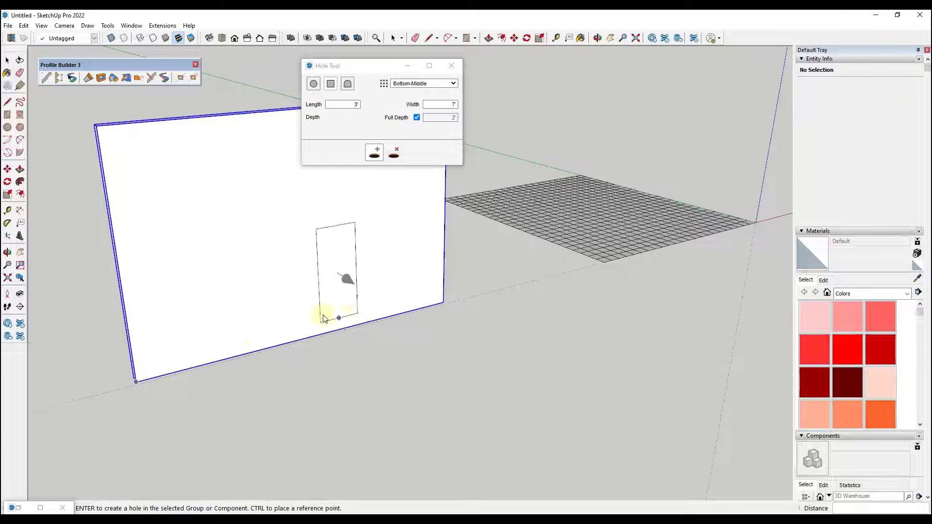
Cut three door openings side by side along the wall's bottom edge.
{"action": "left_click", "coordinate": [226, 359]}
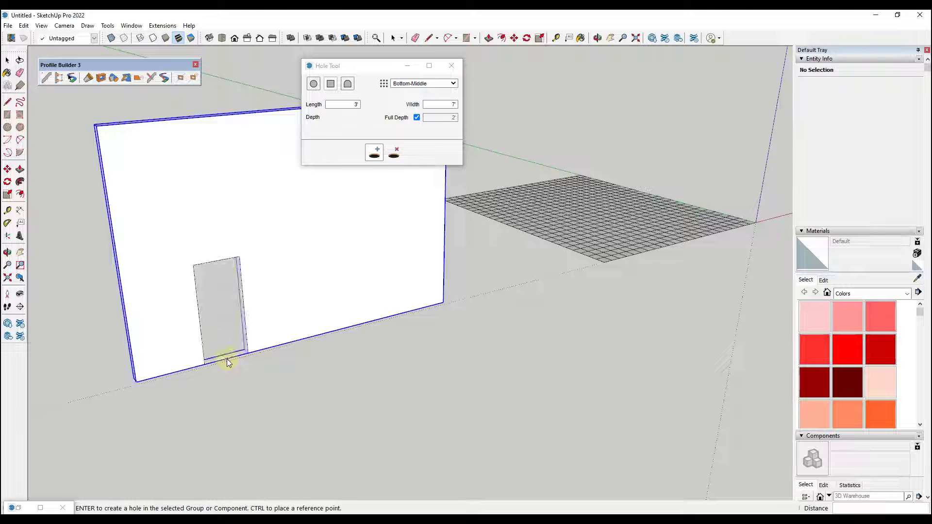
{"action": "left_click", "coordinate": [346, 328]}
{"action": "left_click", "coordinate": [415, 308]}
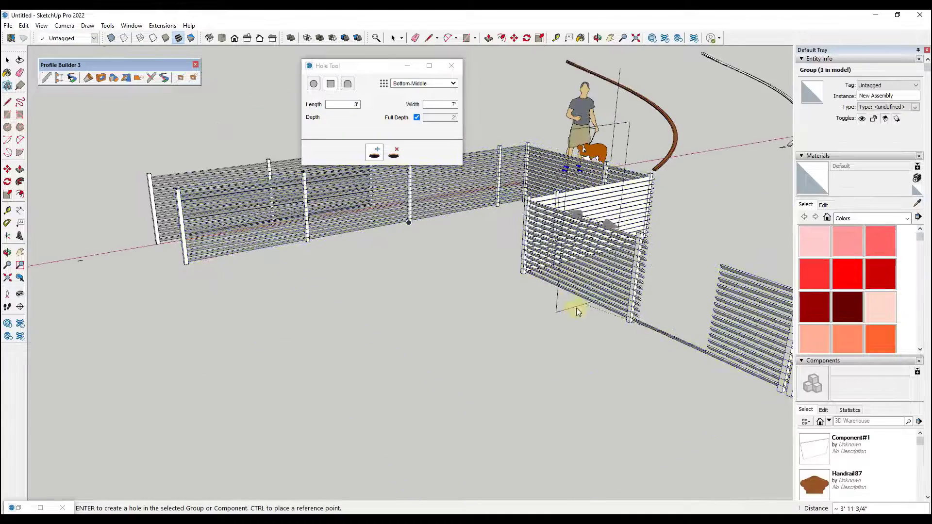
Examine the opening in the slatted fence assembly and leave the Hole Tool.
{"action": "scroll", "coordinate": [575, 291], "scroll_direction": "up", "scroll_amount": 5}
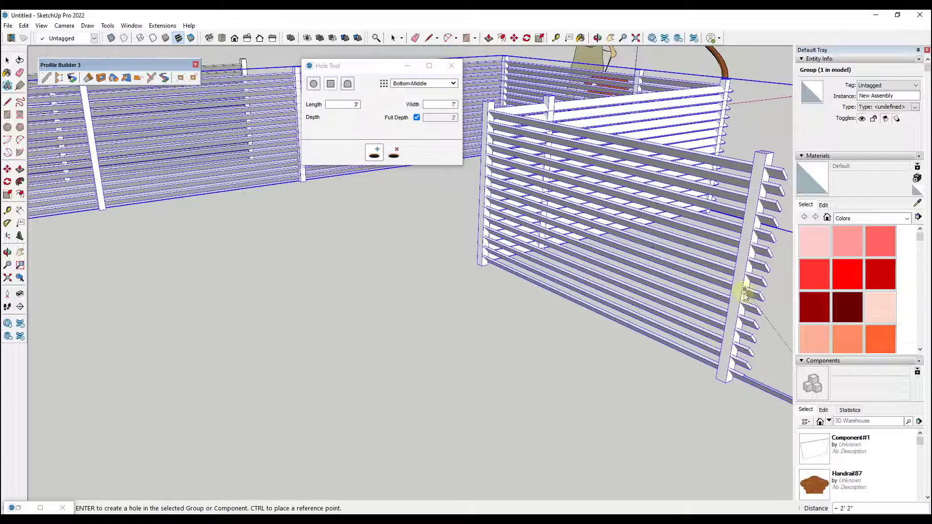
{"action": "scroll", "coordinate": [742, 293], "scroll_direction": "down", "scroll_amount": 8}
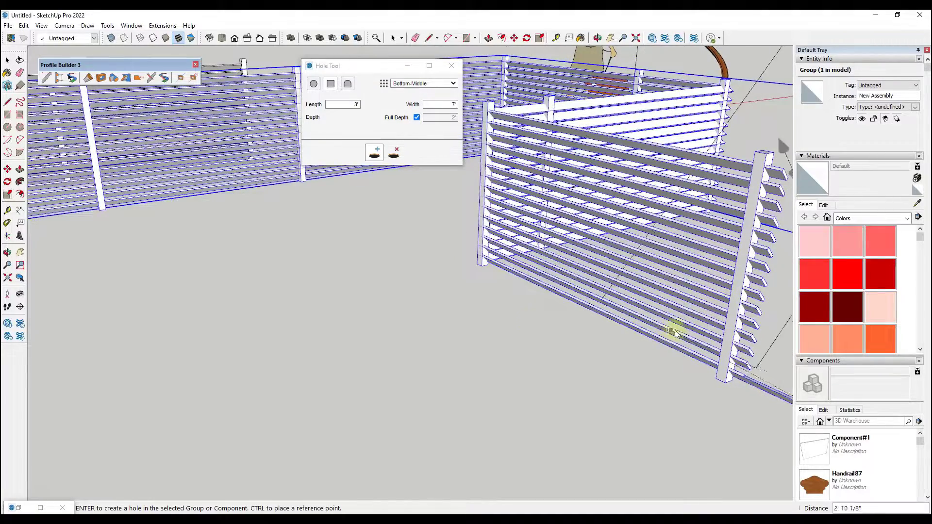
{"action": "key", "text": "space"}
{"action": "scroll", "coordinate": [661, 306], "scroll_direction": "up", "scroll_amount": 5}
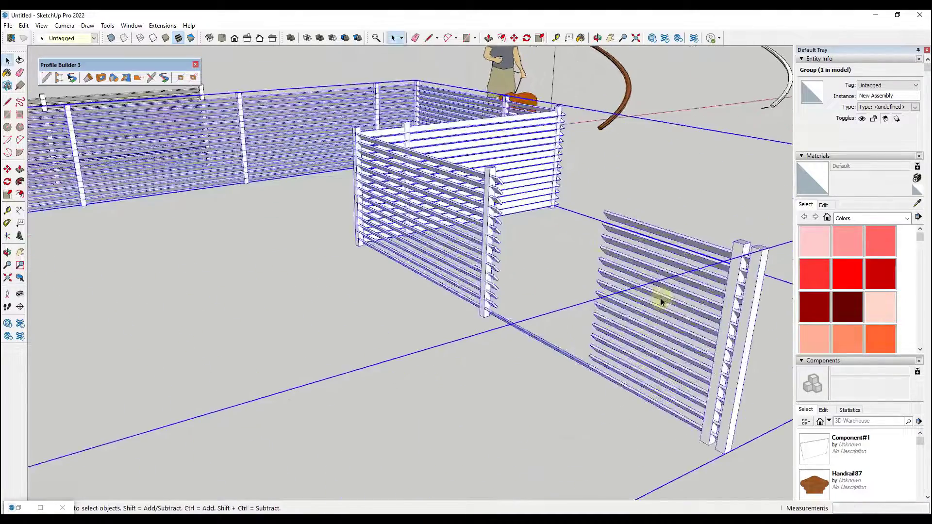
{"action": "scroll", "coordinate": [589, 277], "scroll_direction": "down", "scroll_amount": 5}
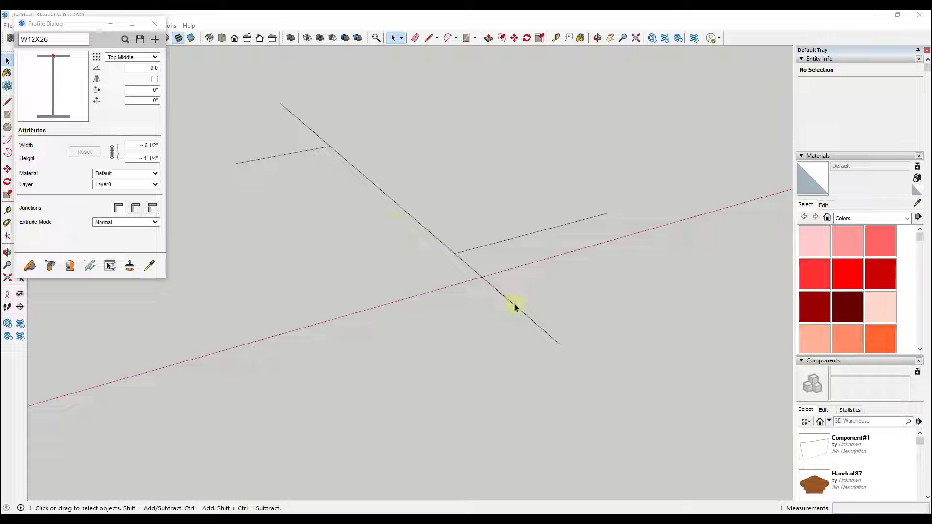
Build W12X26 beams along the long line and its two side branches.
{"action": "left_click_drag", "start_coordinate": [88, 30], "coordinate": [110, 45]}
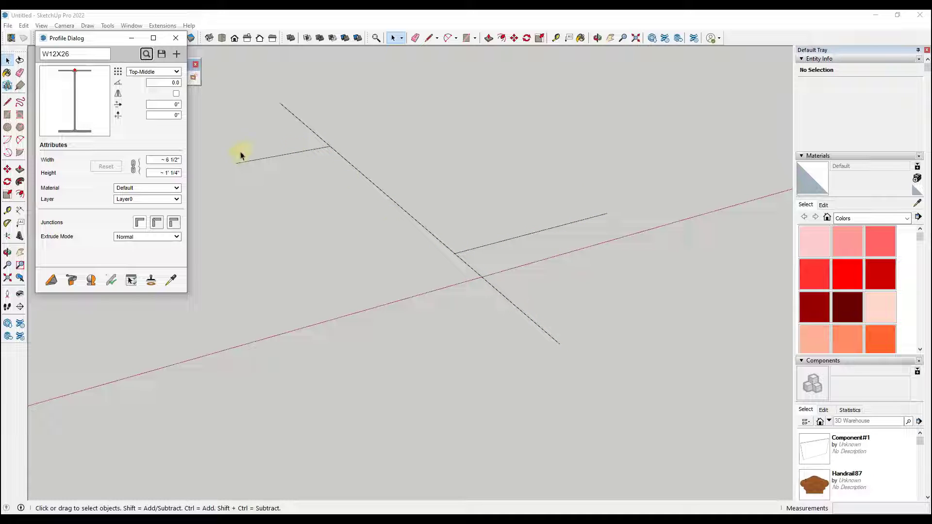
{"action": "mouse_move", "coordinate": [209, 92]}
{"action": "left_mouse_down"}
{"action": "mouse_move", "coordinate": [360, 214]}
{"action": "mouse_move", "coordinate": [679, 373]}
{"action": "left_mouse_up"}
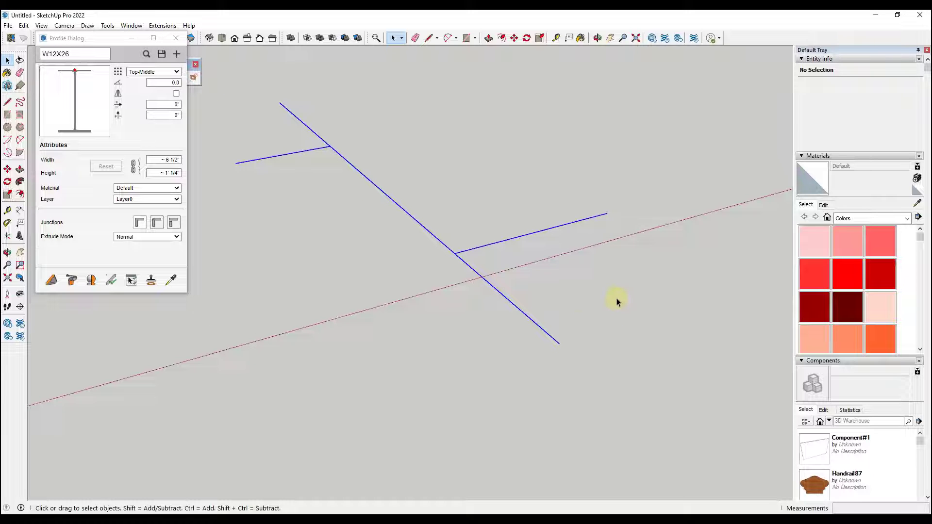
{"action": "left_click", "coordinate": [71, 282]}
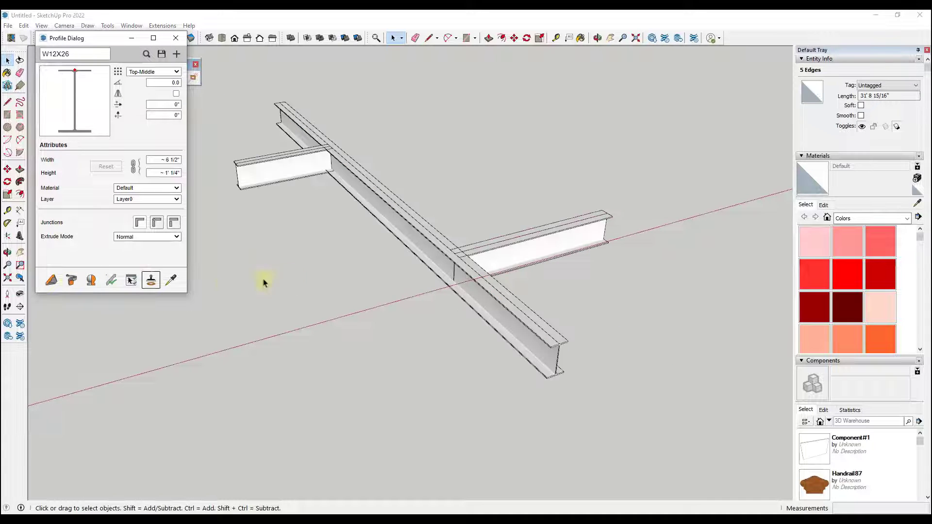
{"action": "middle_click_drag", "start_coordinate": [482, 284], "coordinate": [477, 254]}
{"action": "scroll", "coordinate": [476, 254], "scroll_direction": "up", "scroll_amount": 5}
{"action": "scroll", "coordinate": [582, 237], "scroll_direction": "down", "scroll_amount": 5}
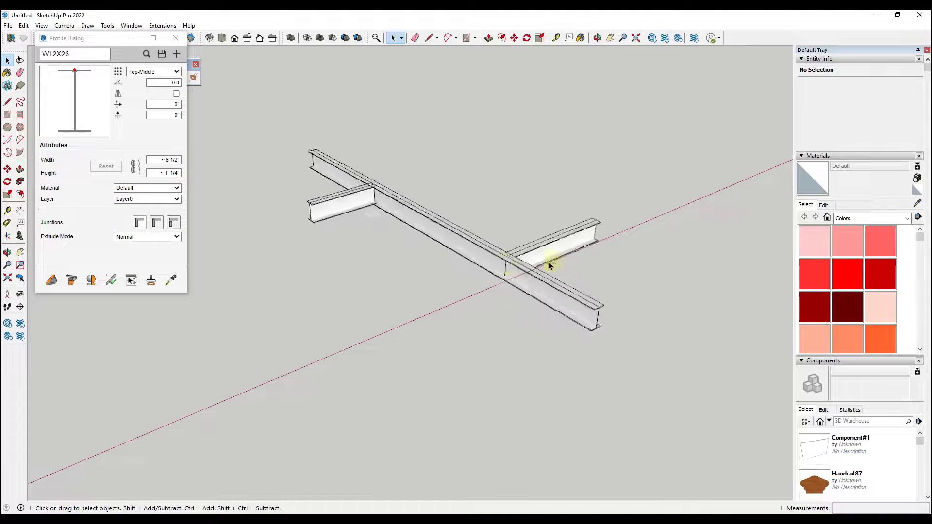
{"action": "scroll", "coordinate": [491, 265], "scroll_direction": "up", "scroll_amount": 6}
{"action": "scroll", "coordinate": [483, 276], "scroll_direction": "down", "scroll_amount": 5}
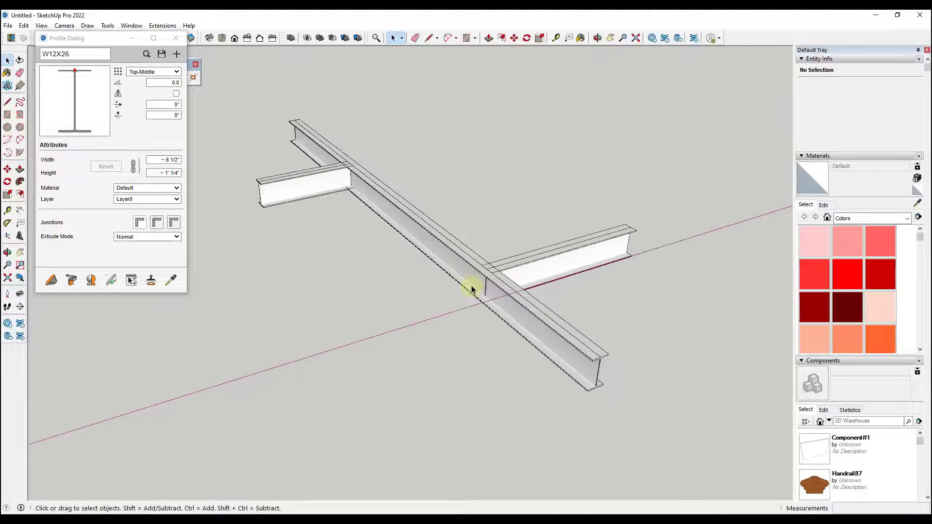
Draw a rectangle about 19' 8" deep on the ground beside the beams.
{"action": "middle_click_drag", "start_coordinate": [379, 281], "coordinate": [316, 257]}
{"action": "scroll", "coordinate": [316, 257], "scroll_direction": "down", "scroll_amount": 2}
{"action": "key", "text": "r"}
{"action": "left_click", "coordinate": [465, 270]}
{"action": "left_click", "coordinate": [602, 185]}
{"action": "key", "text": "space"}
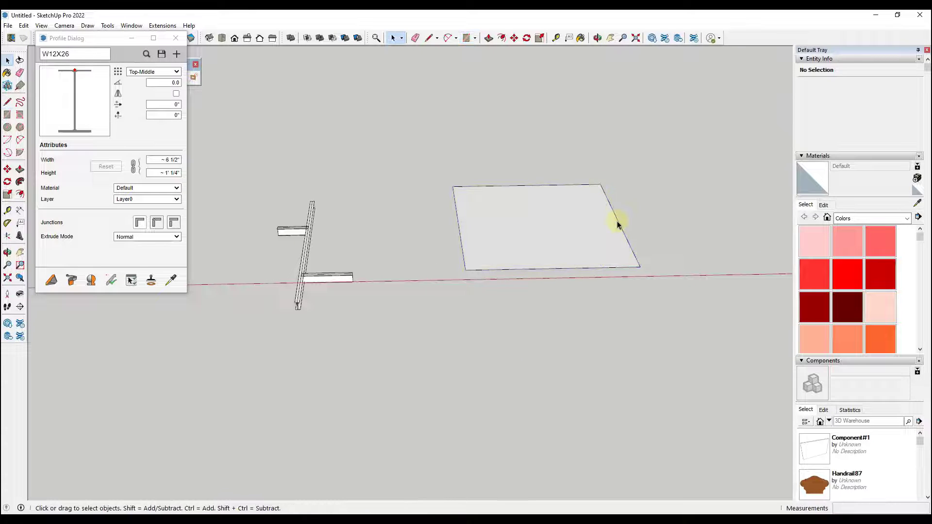
Copy the rectangle's side edge onto the opposite side and divide the spacing by 4.
{"action": "left_click", "coordinate": [616, 220]}
{"action": "key", "text": "m"}
{"action": "left_click", "coordinate": [641, 266]}
{"action": "key", "text": "ctrl"}
{"action": "left_click", "coordinate": [465, 270]}
{"action": "type", "text": "/4"}
{"action": "key", "text": "Return"}
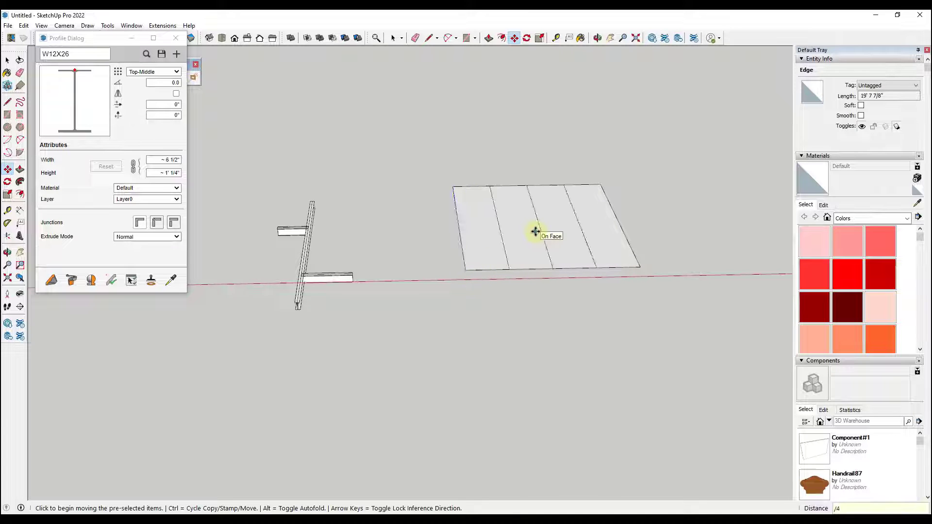
Build W12X26 beams along all edges of the divided rectangle.
{"action": "key", "text": "space"}
{"action": "left_click_drag", "start_coordinate": [416, 118], "coordinate": [717, 334]}
{"action": "left_click", "coordinate": [71, 280]}
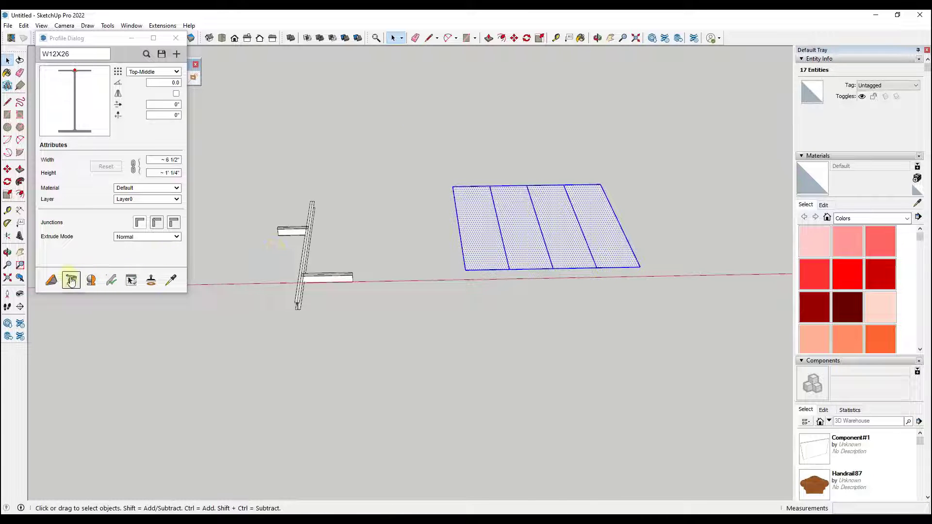
{"action": "scroll", "coordinate": [558, 240], "scroll_direction": "up", "scroll_amount": 4}
Delete the leftover faces and edges inside the new beam frame.
{"action": "left_click", "coordinate": [470, 234]}
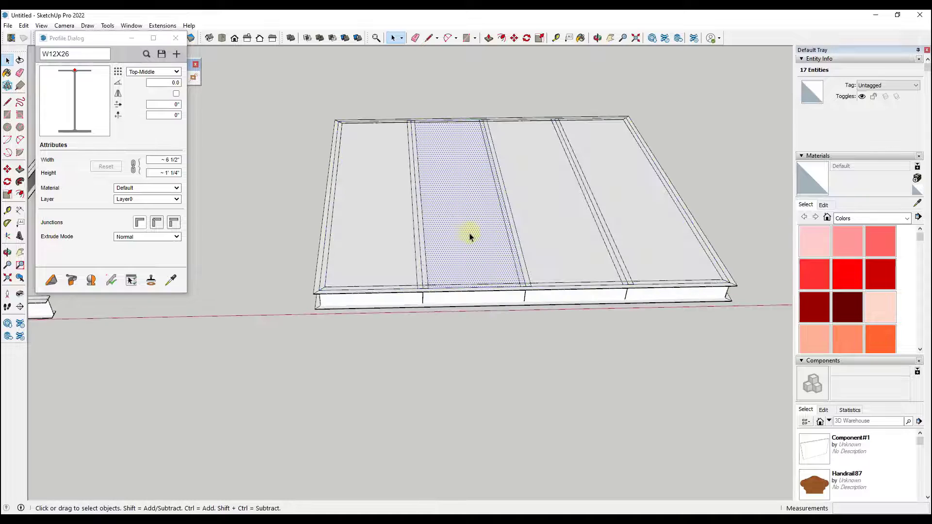
{"action": "triple_click", "coordinate": [470, 233]}
{"action": "key", "text": "Delete"}
Select the long W12X26 beam and look over its profile settings and the profile library.
{"action": "middle_click_drag", "start_coordinate": [469, 238], "coordinate": [660, 216]}
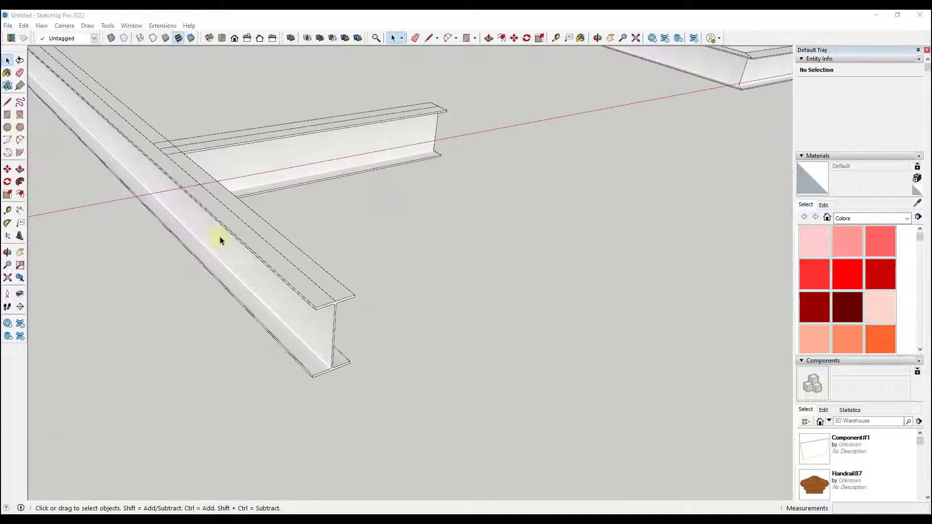
{"action": "scroll", "coordinate": [124, 168], "scroll_direction": "down", "scroll_amount": 2}
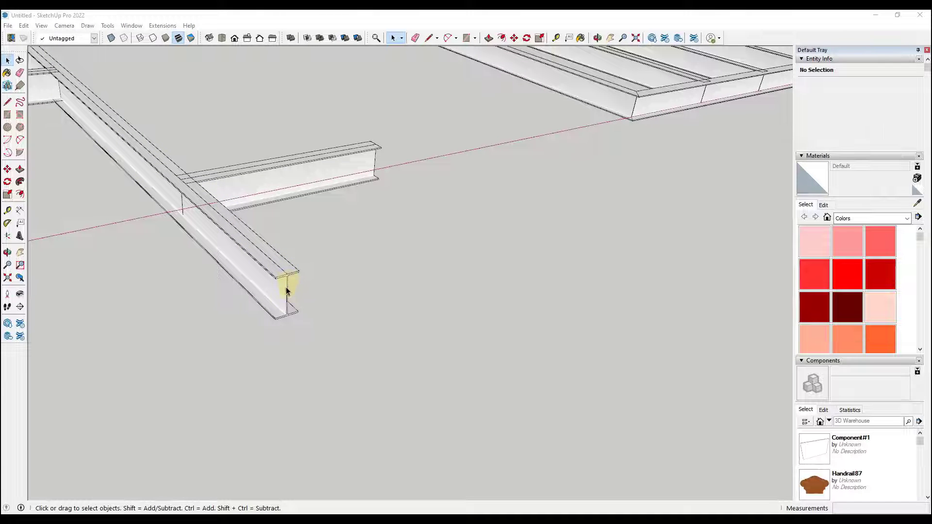
{"action": "scroll", "coordinate": [292, 310], "scroll_direction": "up", "scroll_amount": 3}
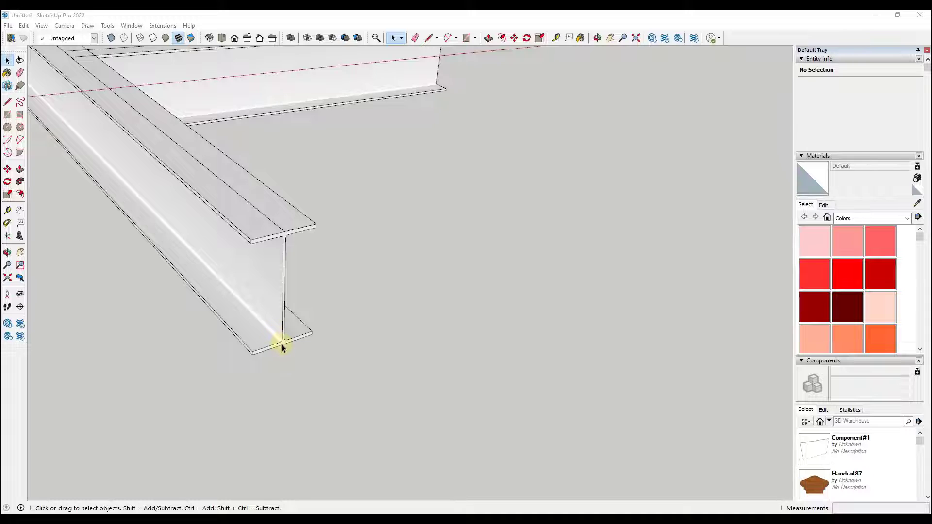
{"action": "scroll", "coordinate": [282, 348], "scroll_direction": "down", "scroll_amount": 3}
{"action": "left_click", "coordinate": [261, 289]}
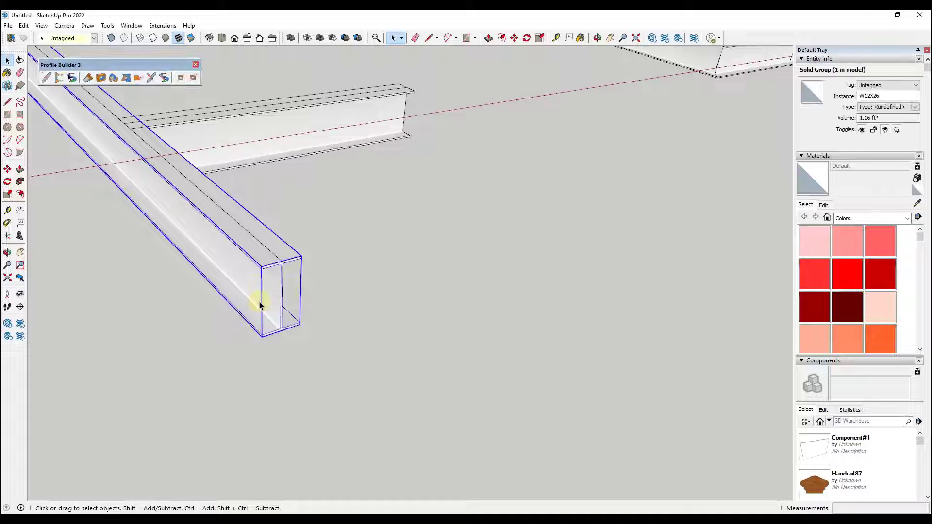
{"action": "scroll", "coordinate": [267, 324], "scroll_direction": "up", "scroll_amount": 2}
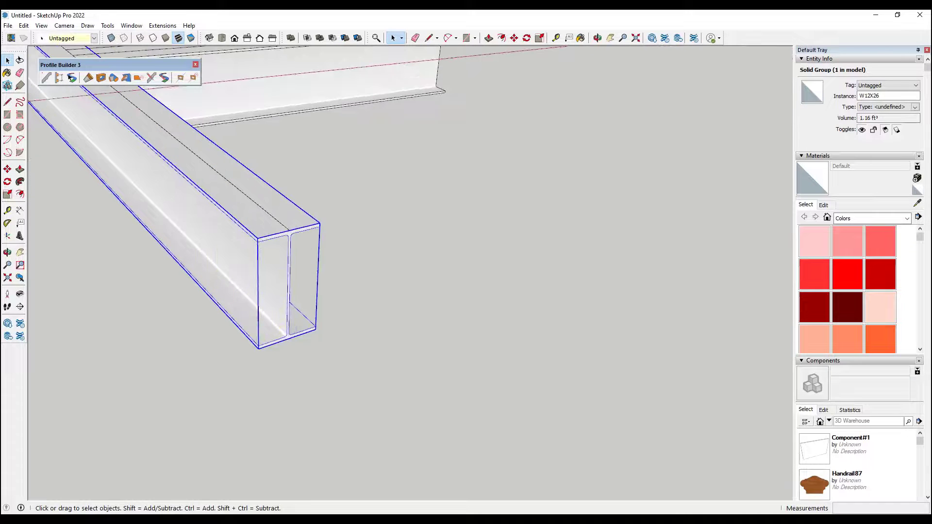
{"action": "left_click", "coordinate": [181, 77]}
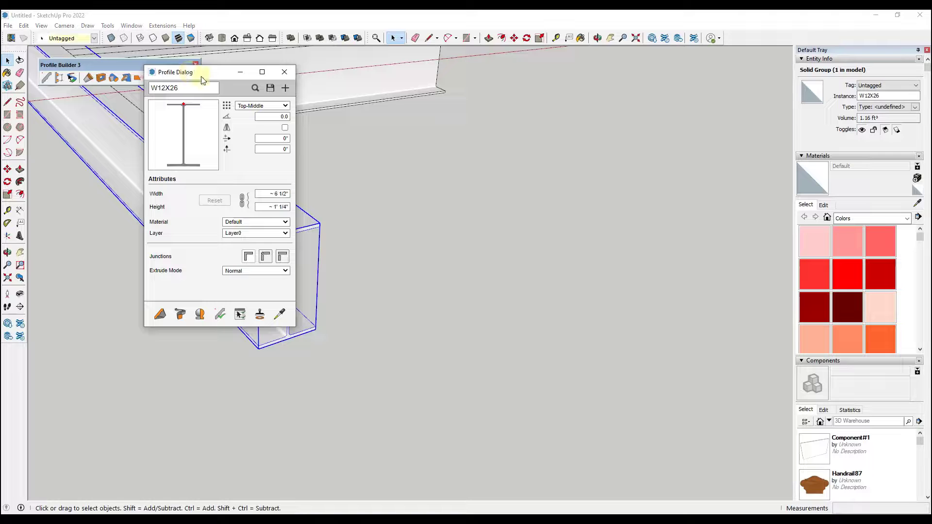
{"action": "left_click", "coordinate": [255, 89]}
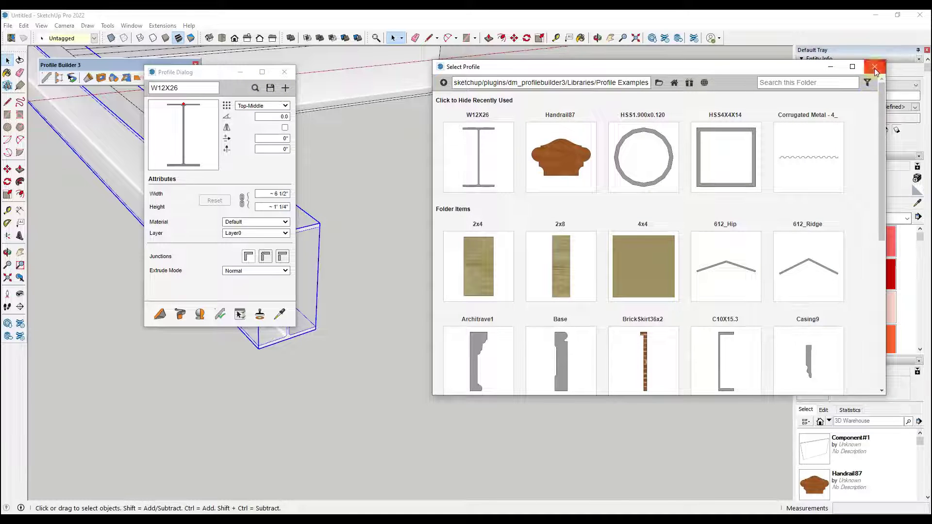
{"action": "left_click", "coordinate": [875, 68]}
{"action": "left_click", "coordinate": [284, 71]}
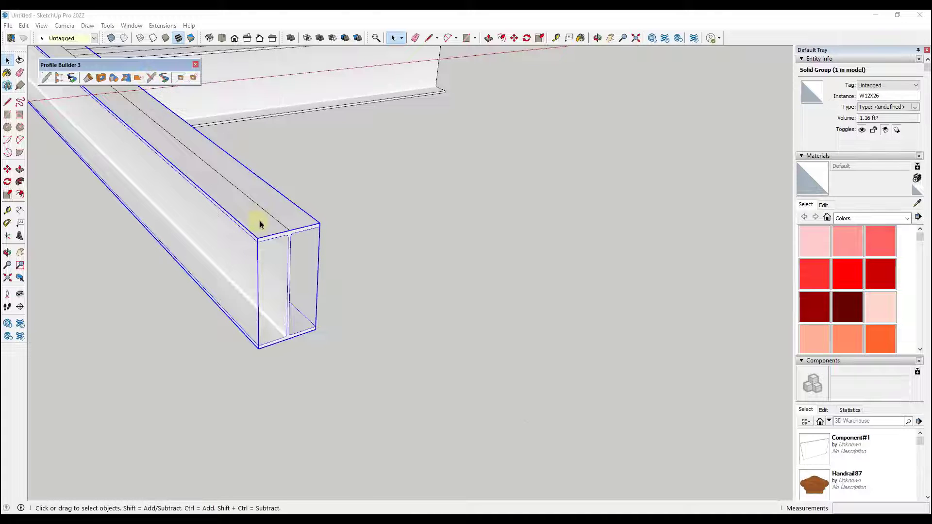
Open the long beam's profile shape for editing and draw a vertical line along the web's side from bottom flange to top flange.
{"action": "left_click", "coordinate": [152, 78]}
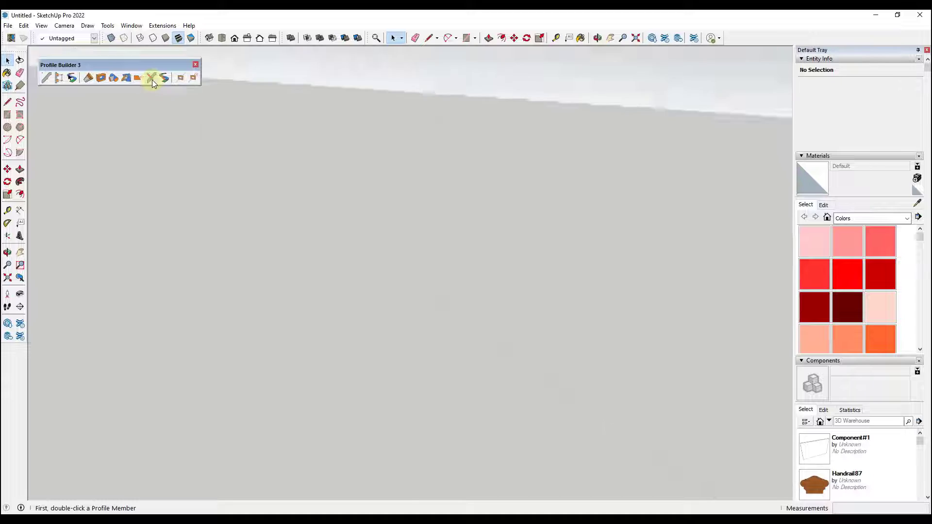
{"action": "key", "text": "l"}
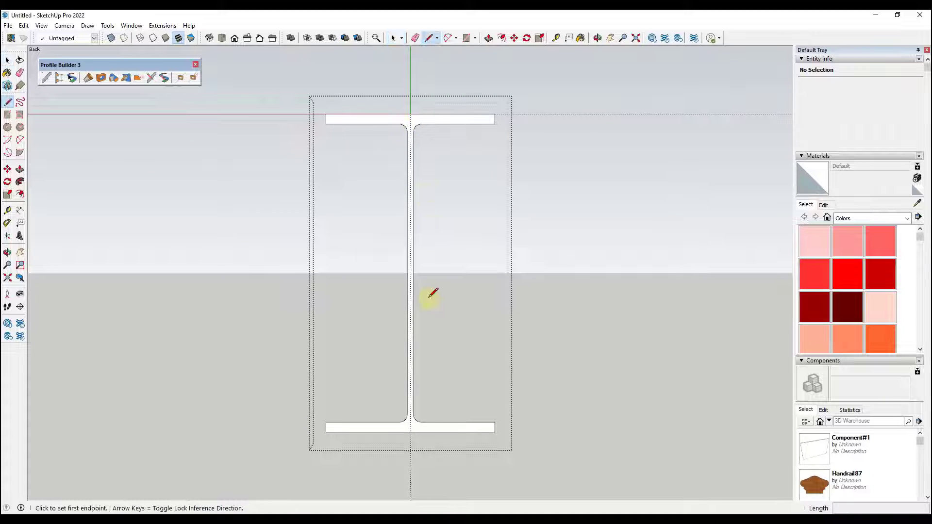
{"action": "left_click", "coordinate": [408, 369]}
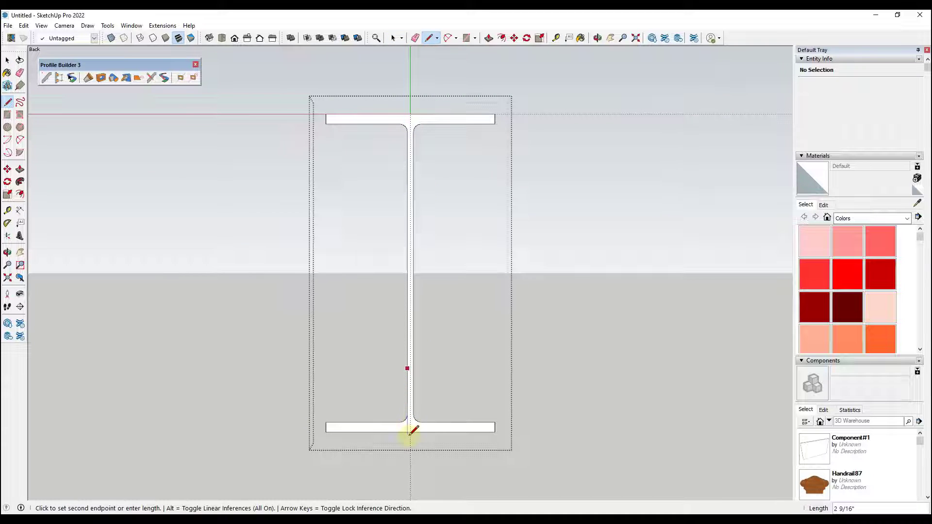
{"action": "key", "text": "Escape"}
{"action": "key", "text": "space"}
{"action": "key", "text": "l"}
{"action": "left_click", "coordinate": [408, 432]}
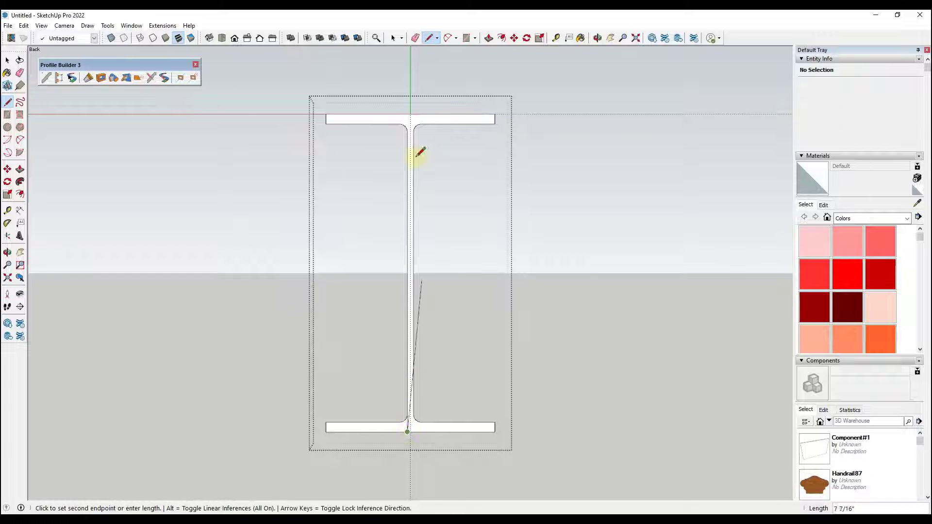
{"action": "left_click", "coordinate": [409, 114]}
{"action": "key", "text": "Escape"}
Delete the top and bottom flange halves on one side of the web, leaving a channel-shaped profile.
{"action": "key", "text": "space"}
{"action": "left_click_drag", "start_coordinate": [377, 115], "coordinate": [279, 164]}
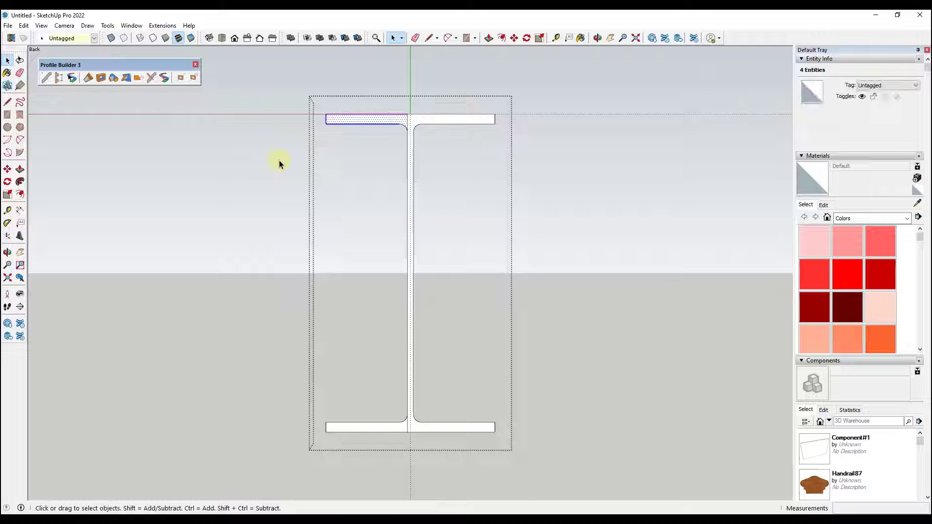
{"action": "key", "text": "Delete"}
{"action": "left_click_drag", "start_coordinate": [389, 366], "coordinate": [274, 497]}
{"action": "key", "text": "Delete"}
{"action": "scroll", "coordinate": [410, 424], "scroll_direction": "up", "scroll_amount": 3}
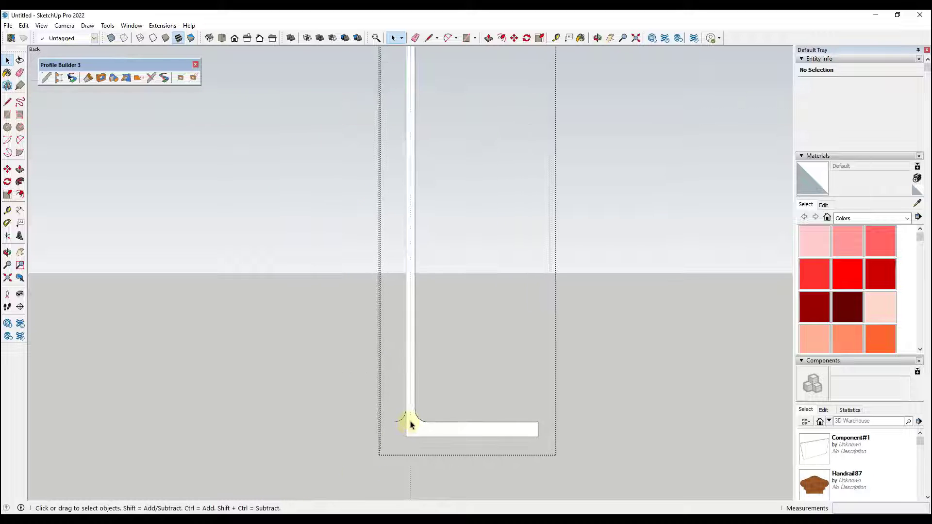
Finish editing the profile and update the shape of all members in the model with the same profile name.
{"action": "scroll", "coordinate": [410, 425], "scroll_direction": "up", "scroll_amount": 2}
{"action": "scroll", "coordinate": [339, 208], "scroll_direction": "down", "scroll_amount": 6}
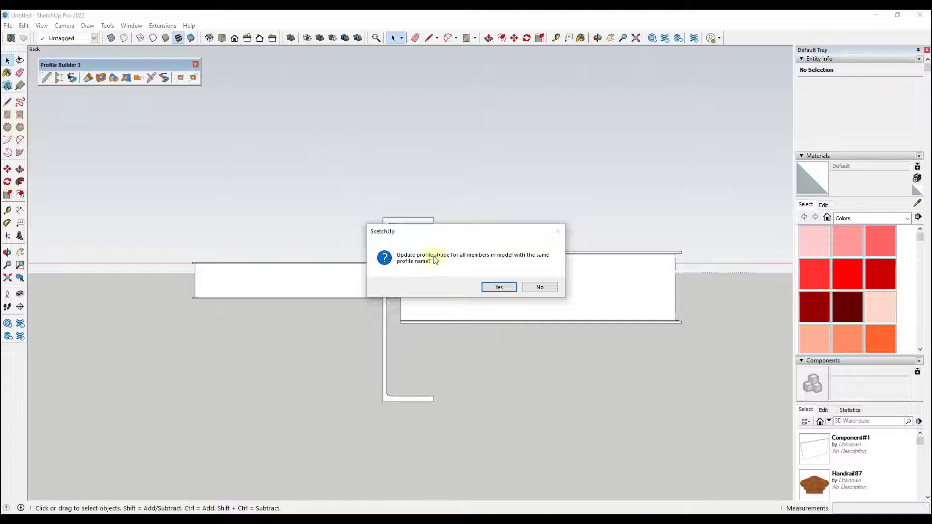
{"action": "left_click", "coordinate": [499, 286]}
Examine the reshaped beams and how the cross beams meet the long beam.
{"action": "scroll", "coordinate": [396, 332], "scroll_direction": "down", "scroll_amount": 4}
{"action": "mouse_move", "coordinate": [371, 312]}
{"action": "middle_mouse_down"}
{"action": "mouse_move", "coordinate": [401, 273]}
{"action": "mouse_move", "coordinate": [338, 260]}
{"action": "mouse_move", "coordinate": [283, 291]}
{"action": "mouse_move", "coordinate": [424, 189]}
{"action": "mouse_move", "coordinate": [322, 145]}
{"action": "middle_mouse_up"}
{"action": "scroll", "coordinate": [284, 290], "scroll_direction": "down", "scroll_amount": 4}
{"action": "scroll", "coordinate": [323, 201], "scroll_direction": "up", "scroll_amount": 5}
{"action": "middle_click_drag", "start_coordinate": [324, 201], "coordinate": [343, 150]}
{"action": "scroll", "coordinate": [344, 150], "scroll_direction": "down", "scroll_amount": 4}
{"action": "middle_click_drag", "start_coordinate": [253, 145], "coordinate": [566, 226]}
{"action": "scroll", "coordinate": [476, 154], "scroll_direction": "up", "scroll_amount": 3}
{"action": "scroll", "coordinate": [566, 226], "scroll_direction": "up", "scroll_amount": 3}
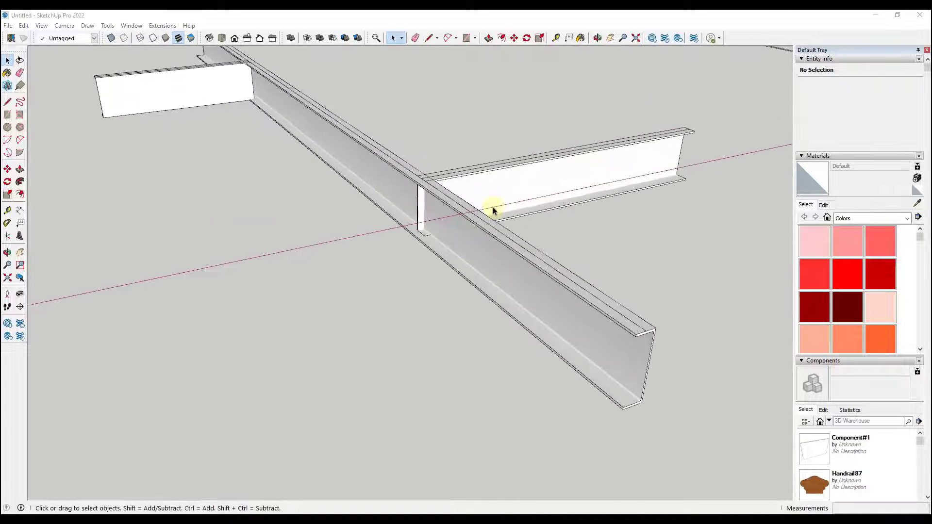
{"action": "middle_click_drag", "start_coordinate": [514, 208], "coordinate": [434, 178]}
{"action": "scroll", "coordinate": [454, 170], "scroll_direction": "up", "scroll_amount": 5}
{"action": "scroll", "coordinate": [420, 166], "scroll_direction": "down", "scroll_amount": 3}
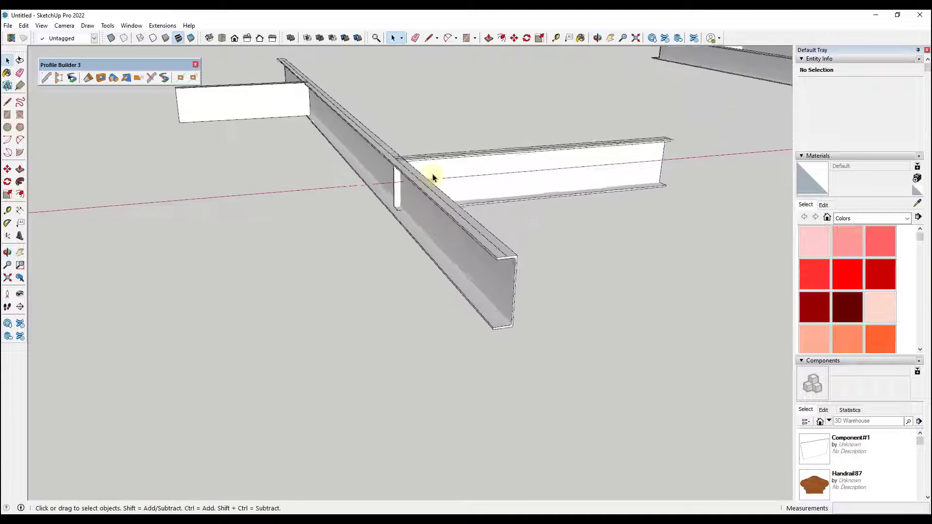
{"action": "scroll", "coordinate": [434, 178], "scroll_direction": "up", "scroll_amount": 3}
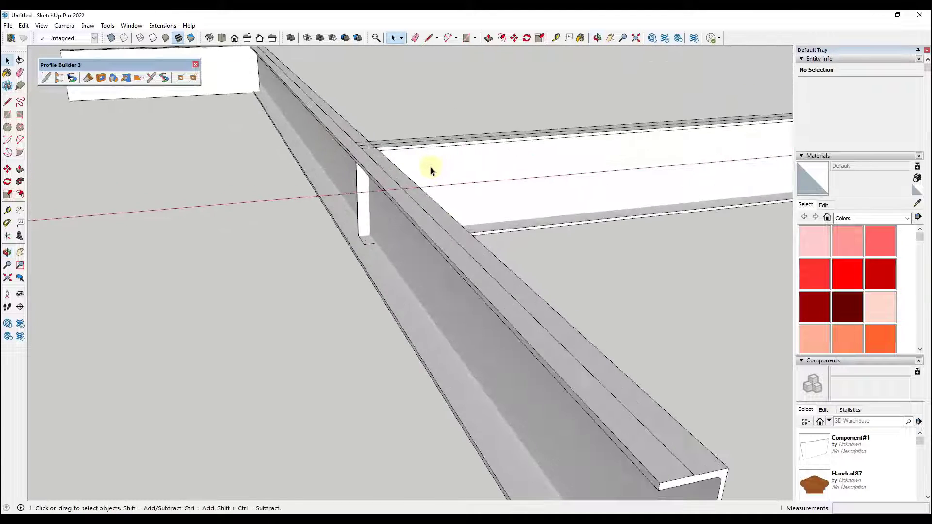
Trim the end of the cross beam poking through the long beam to the long beam's web face.
{"action": "left_click", "coordinate": [126, 78]}
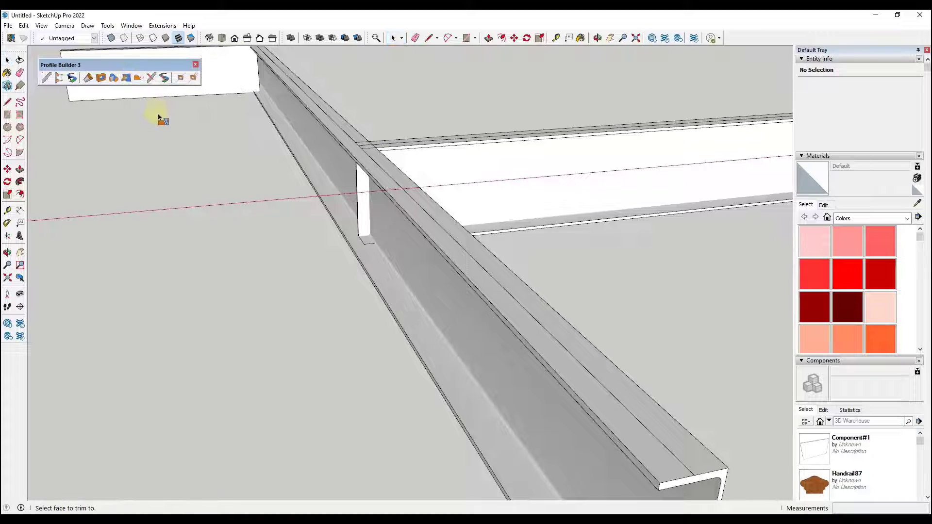
{"action": "middle_click_drag", "start_coordinate": [333, 256], "coordinate": [549, 261]}
{"action": "left_click", "coordinate": [504, 200]}
{"action": "middle_click_drag", "start_coordinate": [316, 243], "coordinate": [424, 189]}
{"action": "left_click", "coordinate": [415, 180]}
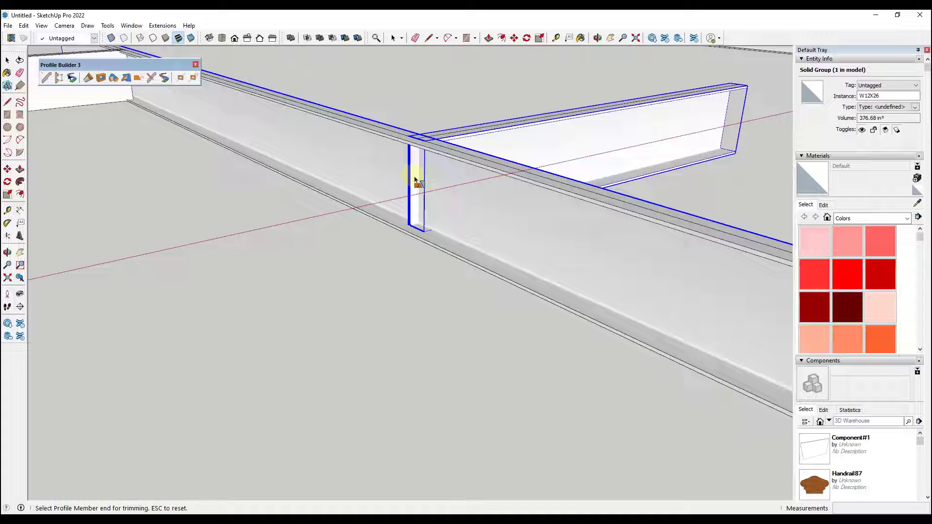
{"action": "left_click", "coordinate": [415, 180]}
{"action": "middle_click_drag", "start_coordinate": [499, 198], "coordinate": [531, 173]}
{"action": "key", "text": "space"}
{"action": "left_click", "coordinate": [672, 188]}
{"action": "middle_click_drag", "start_coordinate": [672, 189], "coordinate": [441, 156]}
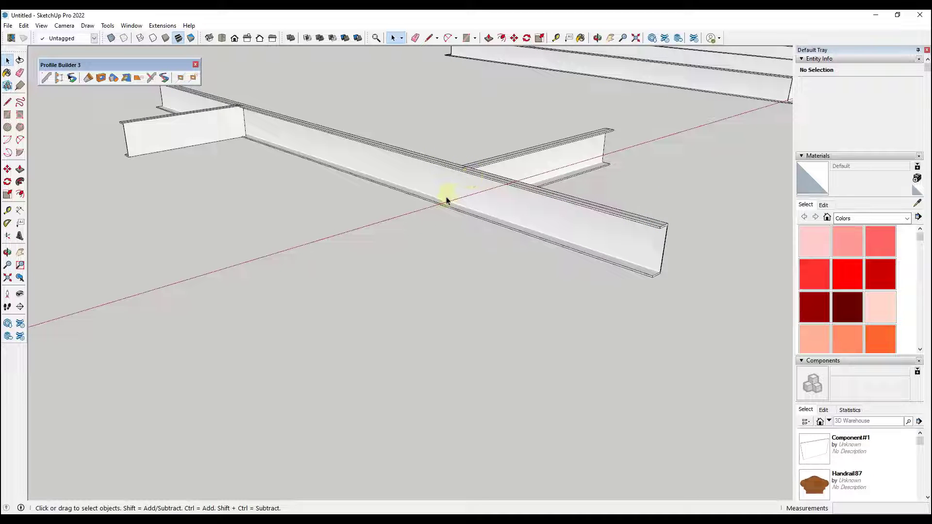
Convert the jersey-barrier profile member to its path.
{"action": "left_click", "coordinate": [371, 208]}
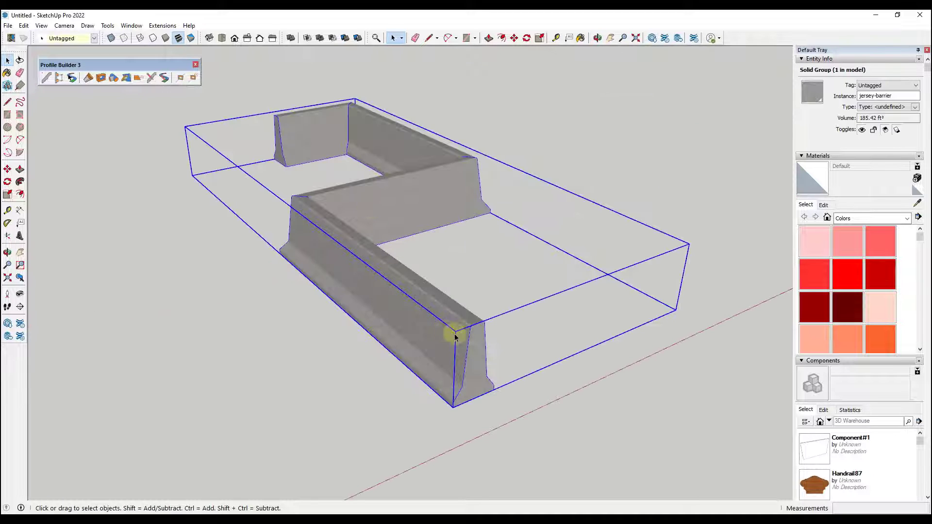
{"action": "middle_click_drag", "start_coordinate": [461, 339], "coordinate": [424, 350]}
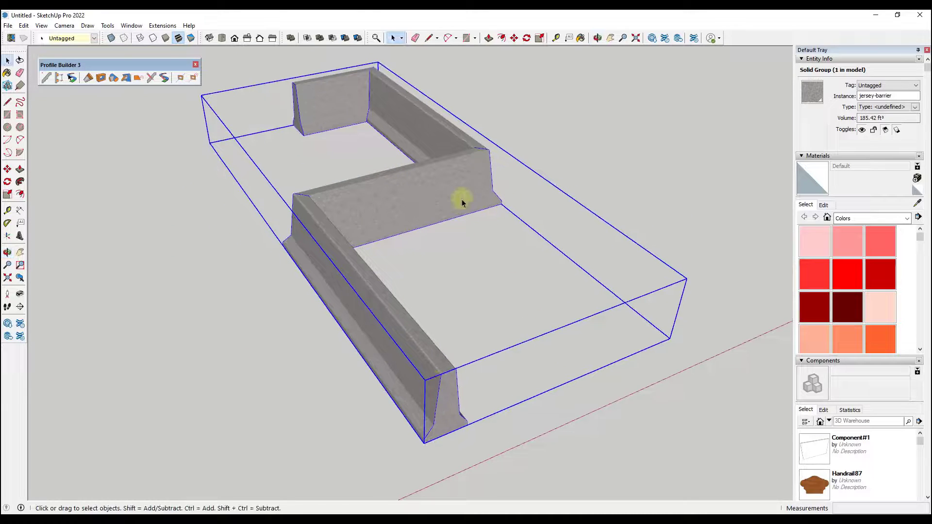
{"action": "left_click", "coordinate": [183, 83]}
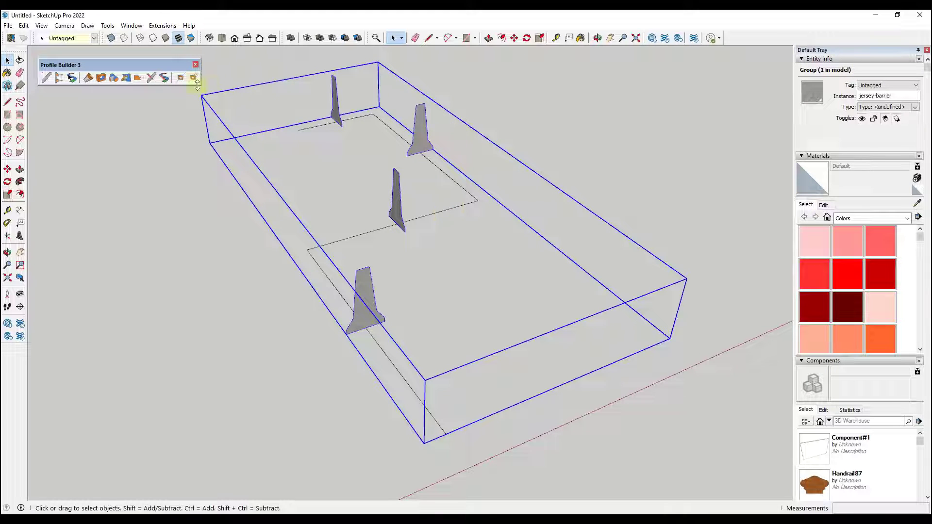
{"action": "left_click", "coordinate": [184, 78]}
{"action": "left_click", "coordinate": [184, 79]}
Open the jersey-barrier path for editing with the drawing tools.
{"action": "left_click", "coordinate": [163, 79]}
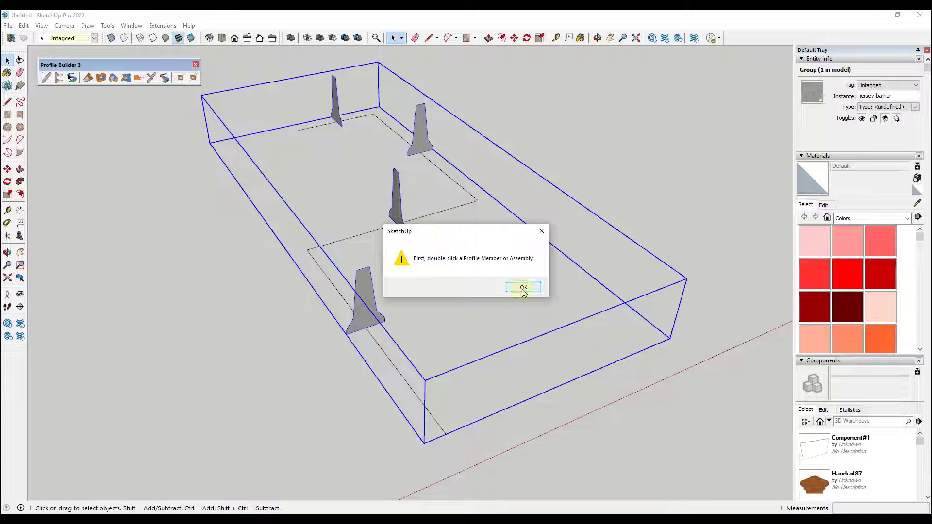
{"action": "left_click", "coordinate": [524, 287]}
{"action": "left_click", "coordinate": [164, 80]}
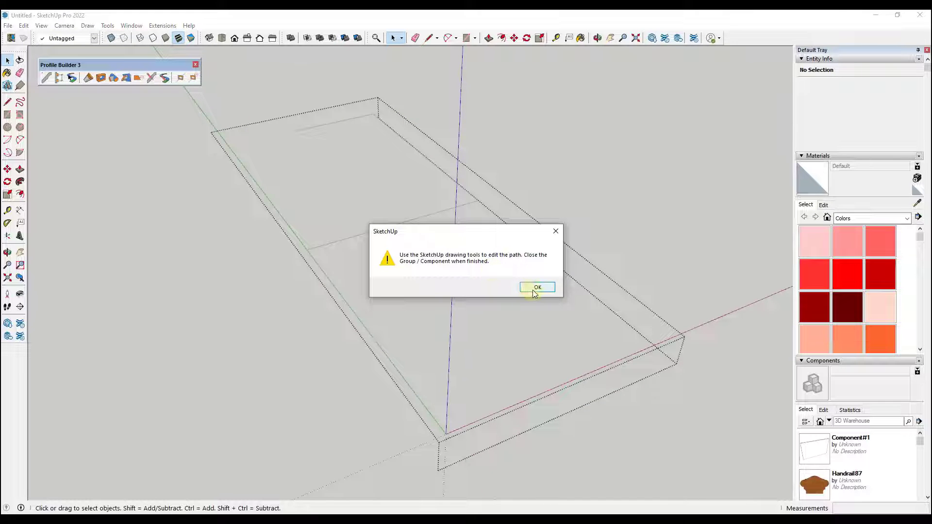
{"action": "left_click", "coordinate": [536, 287]}
Draw two connected path segments branching outward from the middle of the far side edge, the second about 6' 6" long.
{"action": "mouse_move", "coordinate": [429, 228]}
{"action": "middle_mouse_down"}
{"action": "mouse_move", "coordinate": [385, 262]}
{"action": "mouse_move", "coordinate": [396, 200]}
{"action": "middle_mouse_up"}
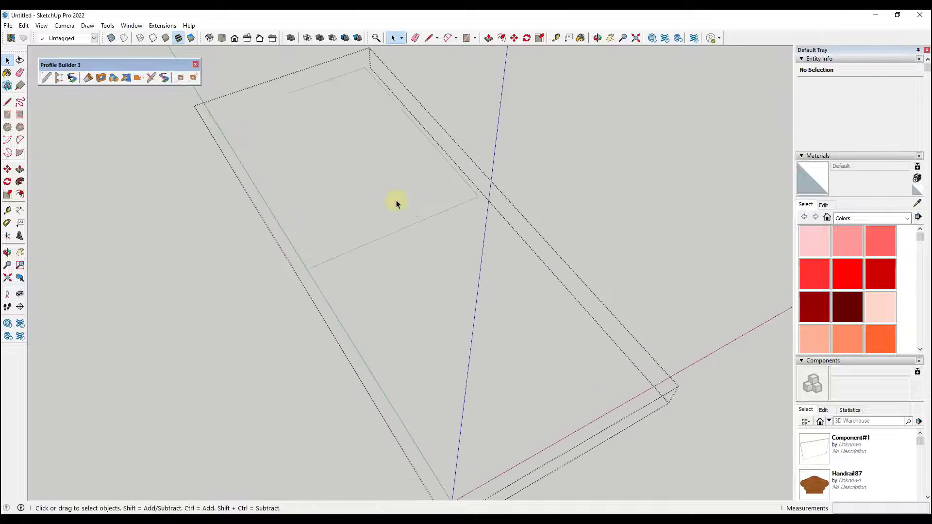
{"action": "key", "text": "l"}
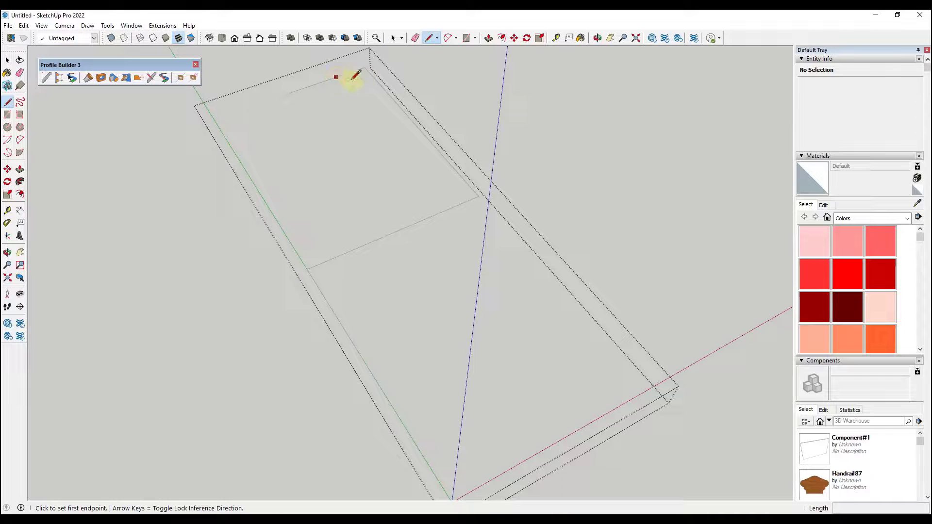
{"action": "left_click", "coordinate": [426, 134]}
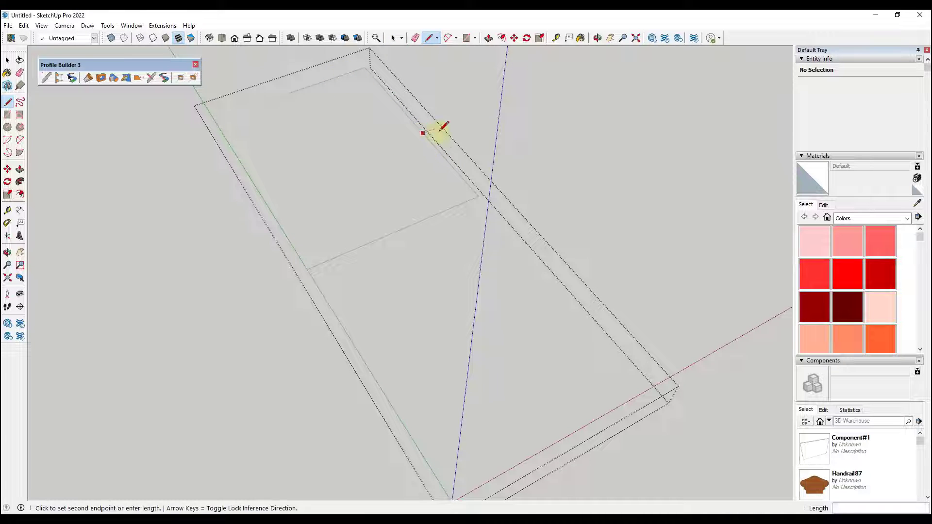
{"action": "left_click", "coordinate": [525, 94]}
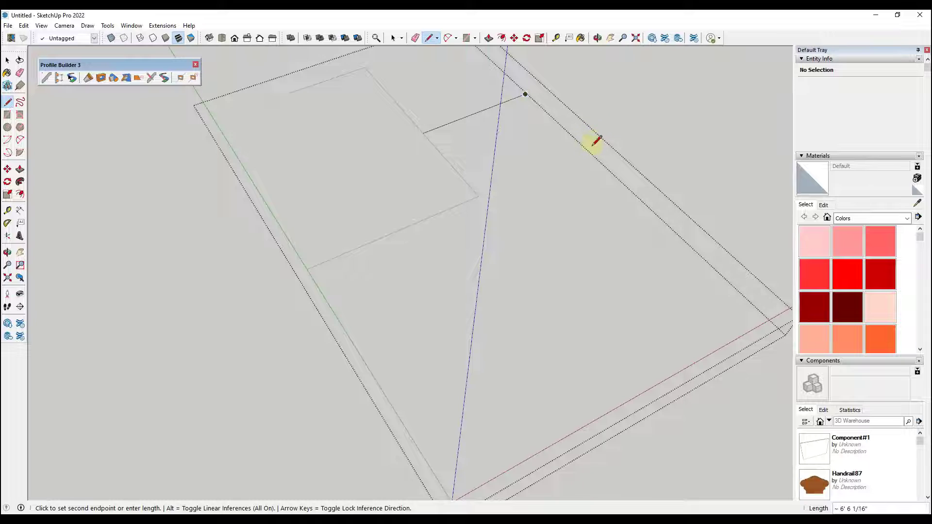
Erase the old end of the path beyond the point where the new branch starts.
{"action": "key", "text": "e"}
{"action": "left_click", "coordinate": [360, 76]}
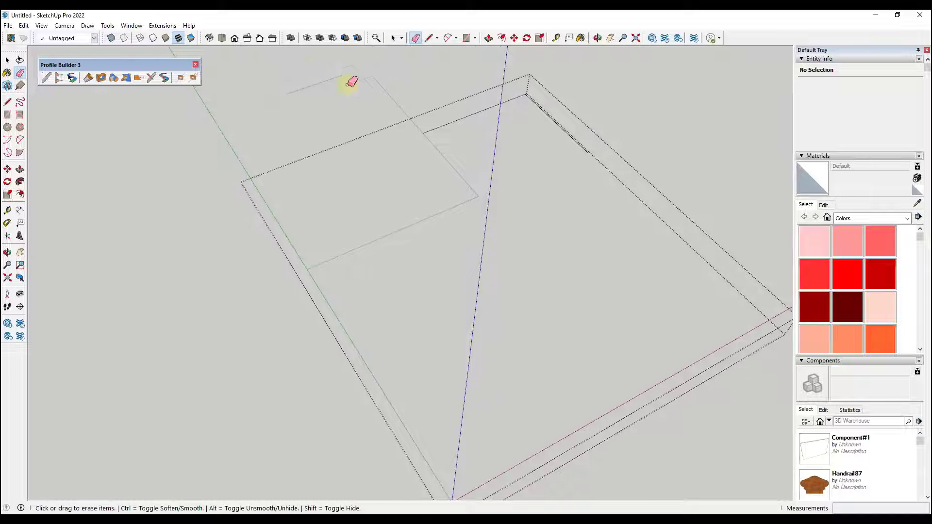
{"action": "key", "text": "space"}
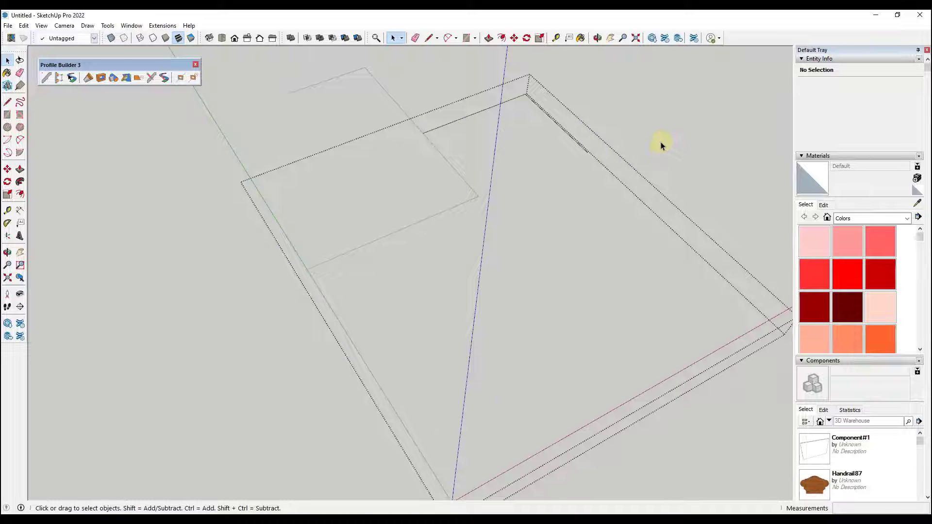
Finish editing the jersey-barrier path and revert it to a profile member.
{"action": "scroll", "coordinate": [552, 243], "scroll_direction": "down", "scroll_amount": 2}
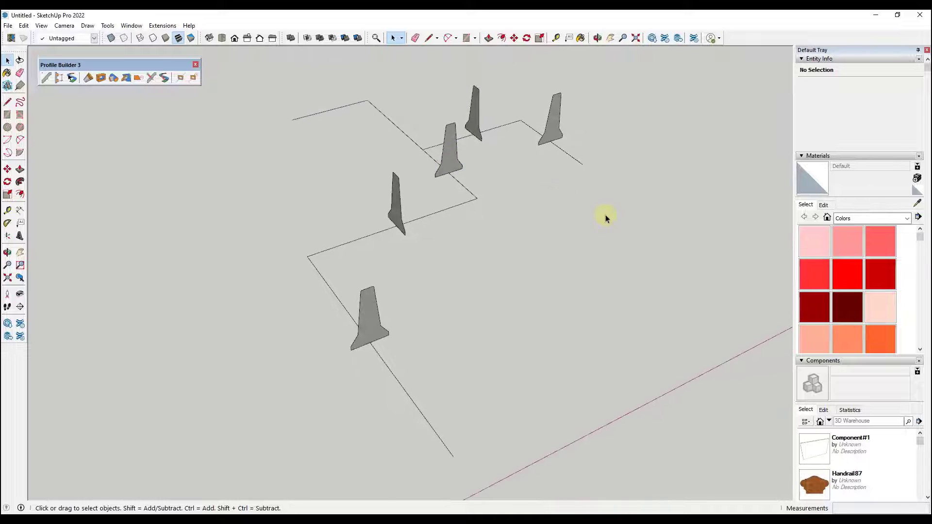
{"action": "scroll", "coordinate": [595, 199], "scroll_direction": "up", "scroll_amount": 3}
{"action": "left_click", "coordinate": [193, 79]}
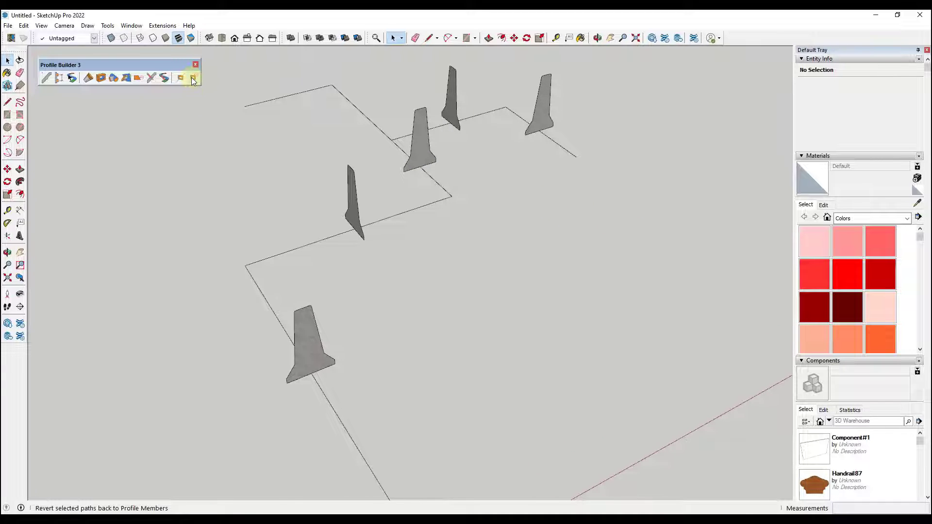
{"action": "left_click", "coordinate": [529, 288]}
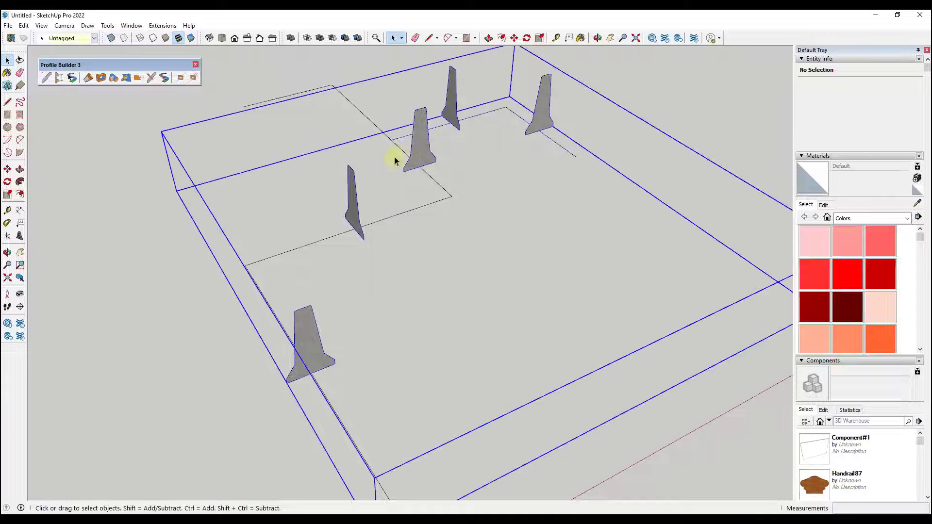
{"action": "middle_click_drag", "start_coordinate": [432, 342], "coordinate": [456, 278]}
{"action": "scroll", "coordinate": [628, 212], "scroll_direction": "down", "scroll_amount": 2}
{"action": "scroll", "coordinate": [619, 242], "scroll_direction": "up", "scroll_amount": 3}
{"action": "scroll", "coordinate": [515, 206], "scroll_direction": "down", "scroll_amount": 1}
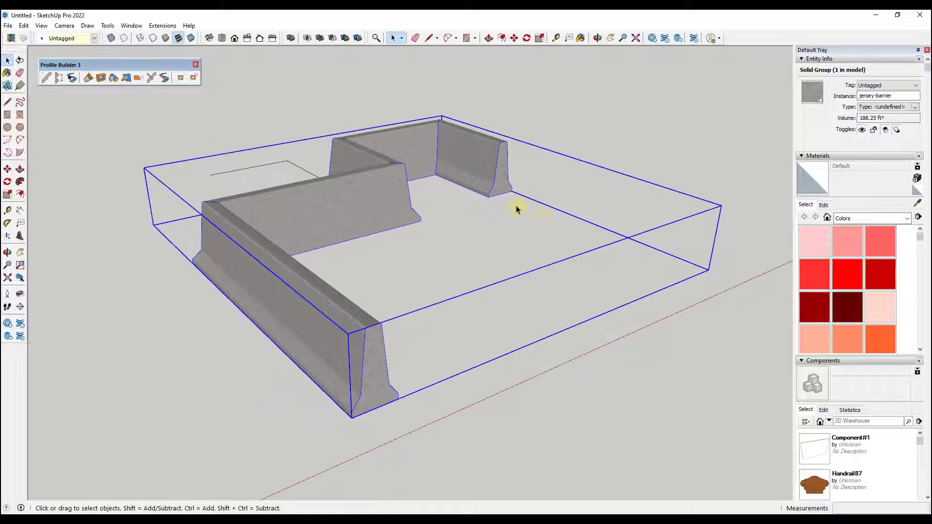
{"action": "scroll", "coordinate": [540, 250], "scroll_direction": "down", "scroll_amount": 1}
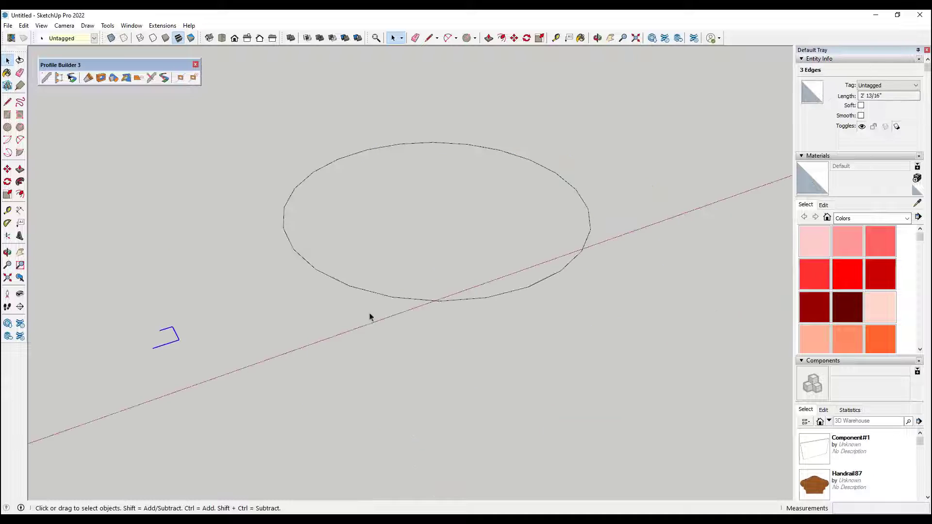
Create a new profile named FlatProfile from the three selected open edges beside the circle.
{"action": "middle_click_drag", "start_coordinate": [370, 316], "coordinate": [321, 320]}
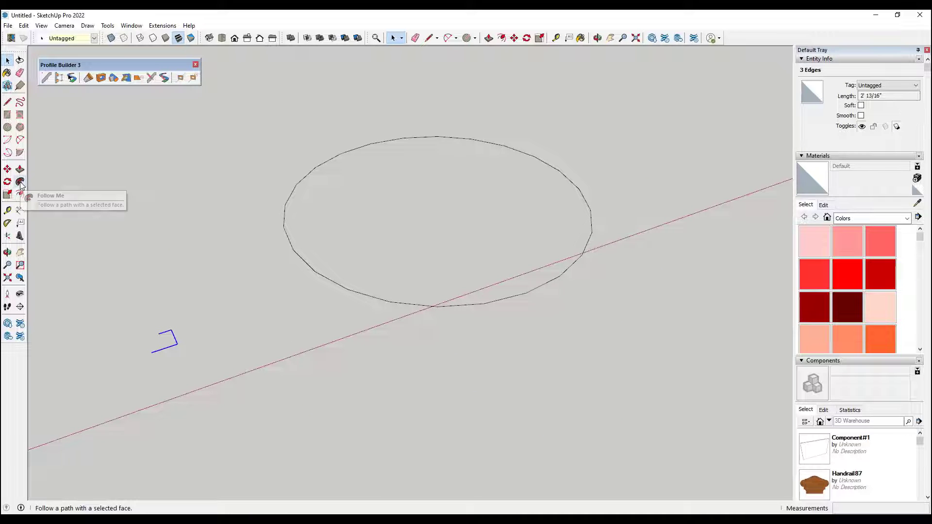
{"action": "scroll", "coordinate": [156, 330], "scroll_direction": "up", "scroll_amount": 2}
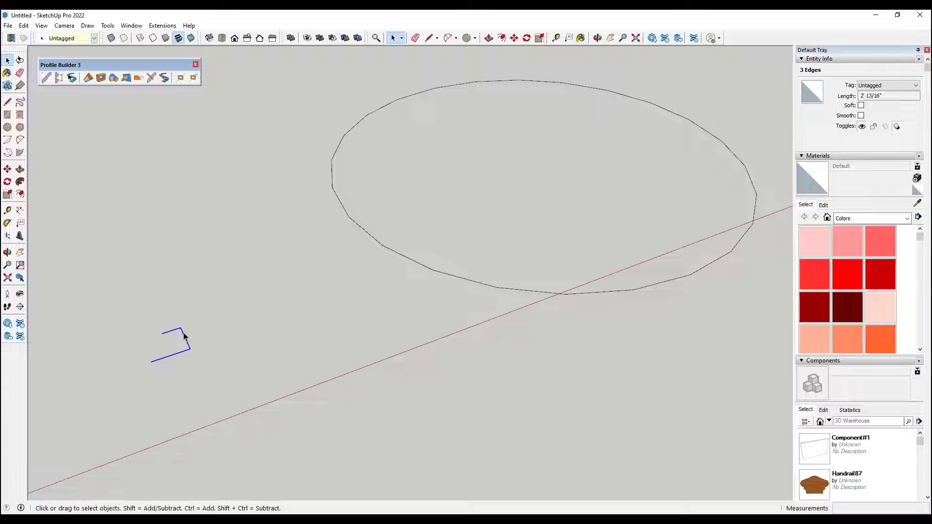
{"action": "left_click", "coordinate": [71, 78]}
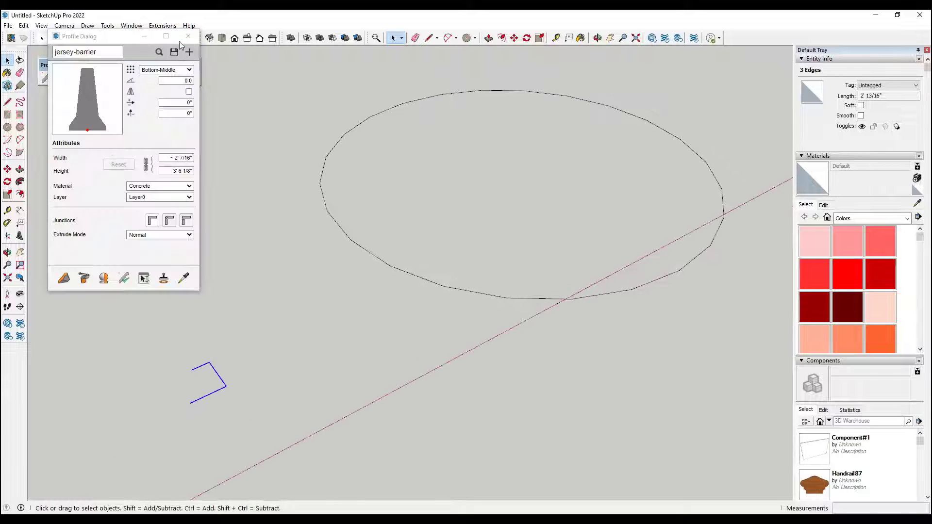
{"action": "left_click", "coordinate": [189, 52]}
{"action": "type", "text": "F"}
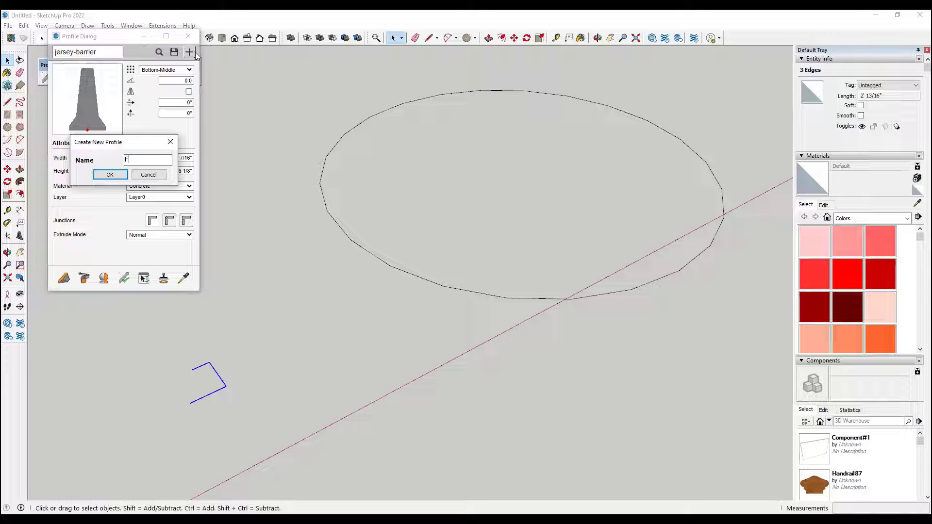
{"action": "type", "text": "latProfile"}
{"action": "key", "text": "Return"}
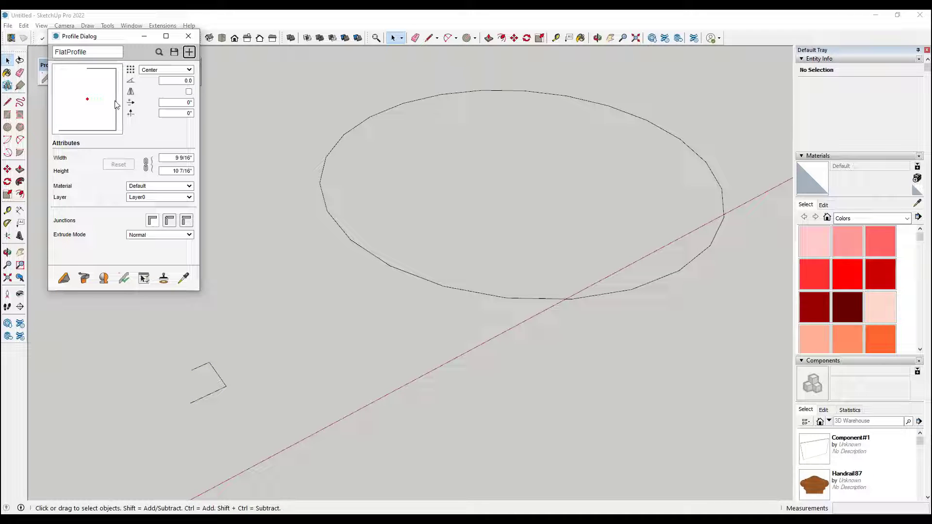
Build the FlatProfile along the circle with a 6' radius.
{"action": "left_click", "coordinate": [372, 256]}
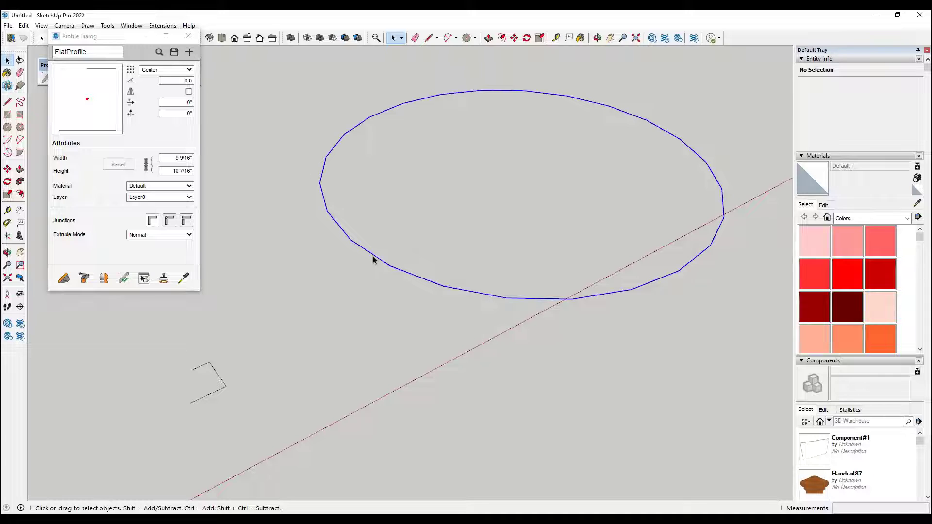
{"action": "left_click", "coordinate": [84, 282]}
{"action": "middle_click_drag", "start_coordinate": [564, 261], "coordinate": [365, 178]}
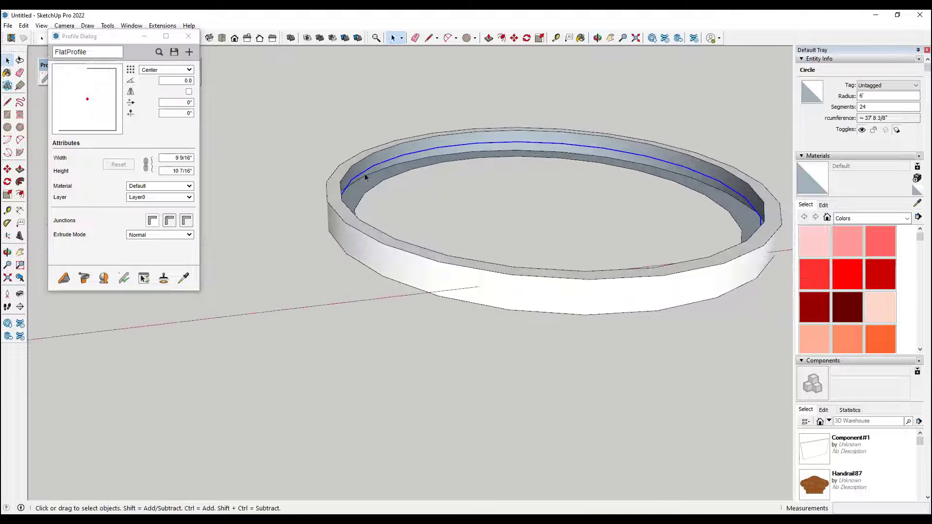
Mirror the FlatProfile and apply the change to the ring-shaped profile member.
{"action": "left_click", "coordinate": [189, 92]}
{"action": "left_click", "coordinate": [366, 243]}
{"action": "left_click", "coordinate": [123, 281]}
{"action": "left_click", "coordinate": [210, 141]}
{"action": "middle_click_drag", "start_coordinate": [463, 252], "coordinate": [418, 227]}
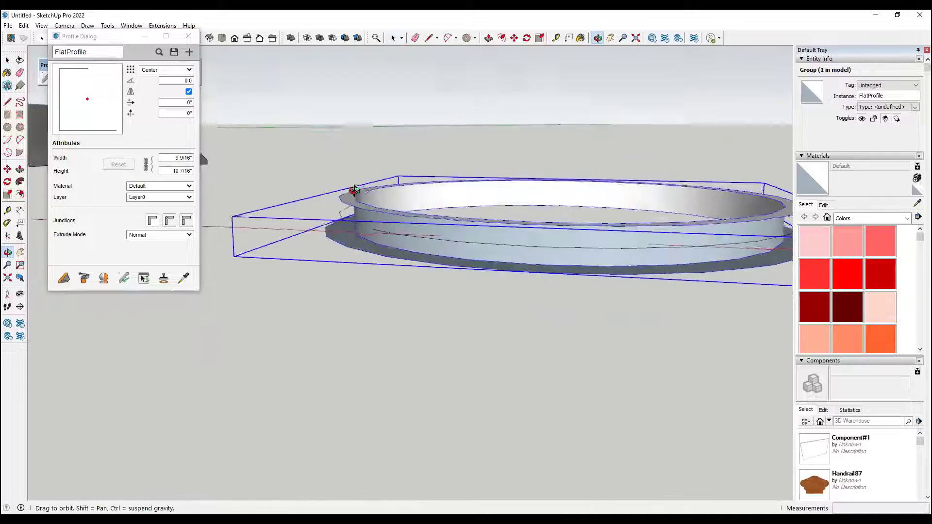
Try the Center-Left placement point on the ring member, and set it to Center-Right so the profile's vertical edge follows the circle.
{"action": "scroll", "coordinate": [412, 239], "scroll_direction": "up", "scroll_amount": 6}
{"action": "middle_click_drag", "start_coordinate": [333, 238], "coordinate": [232, 158]}
{"action": "left_click", "coordinate": [171, 68]}
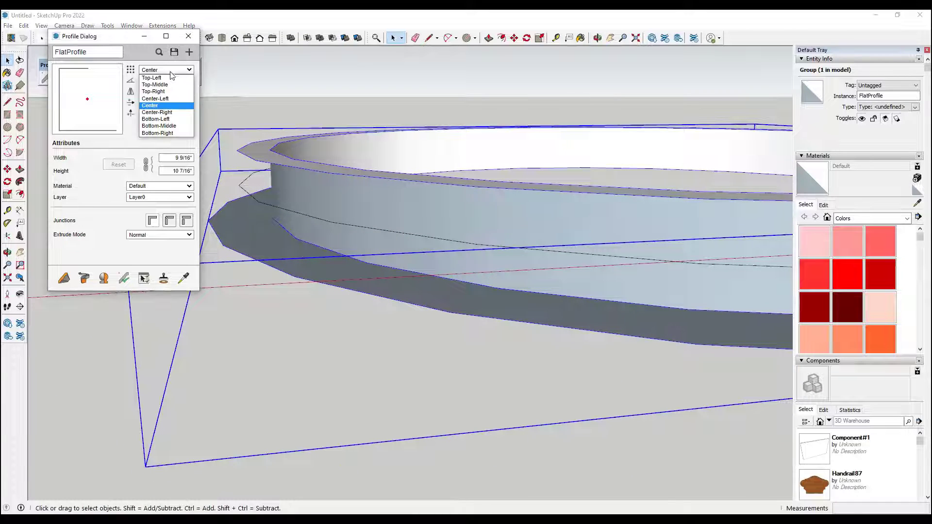
{"action": "left_click", "coordinate": [166, 101]}
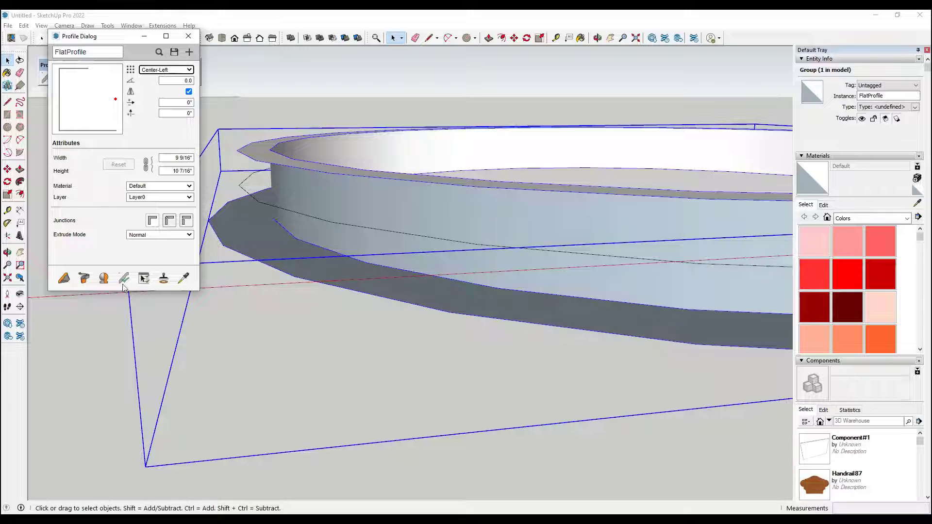
{"action": "left_click", "coordinate": [122, 281]}
{"action": "left_click", "coordinate": [316, 139]}
{"action": "middle_click_drag", "start_coordinate": [329, 235], "coordinate": [348, 248]}
{"action": "scroll", "coordinate": [426, 246], "scroll_direction": "down", "scroll_amount": 5}
{"action": "middle_click_drag", "start_coordinate": [426, 246], "coordinate": [584, 231]}
{"action": "left_click", "coordinate": [651, 229]}
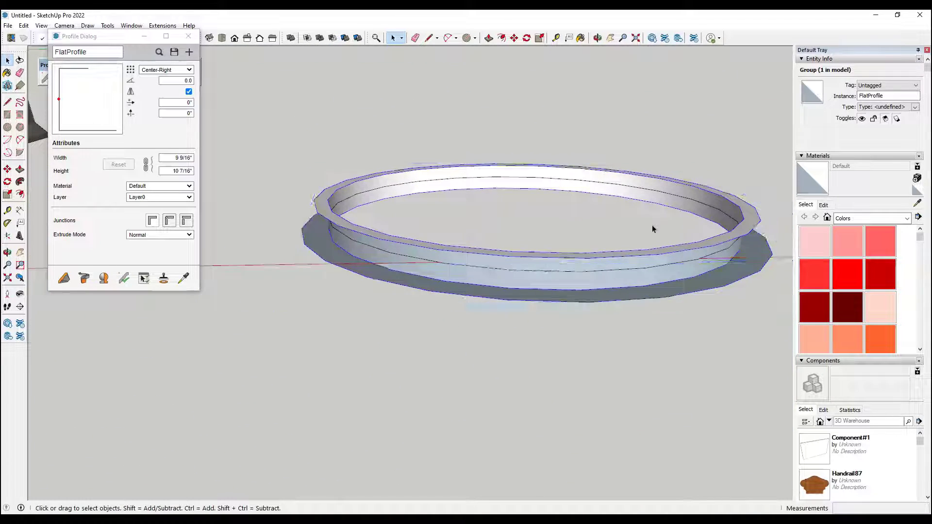
{"action": "scroll", "coordinate": [692, 235], "scroll_direction": "up", "scroll_amount": 5}
{"action": "scroll", "coordinate": [704, 248], "scroll_direction": "down", "scroll_amount": 3}
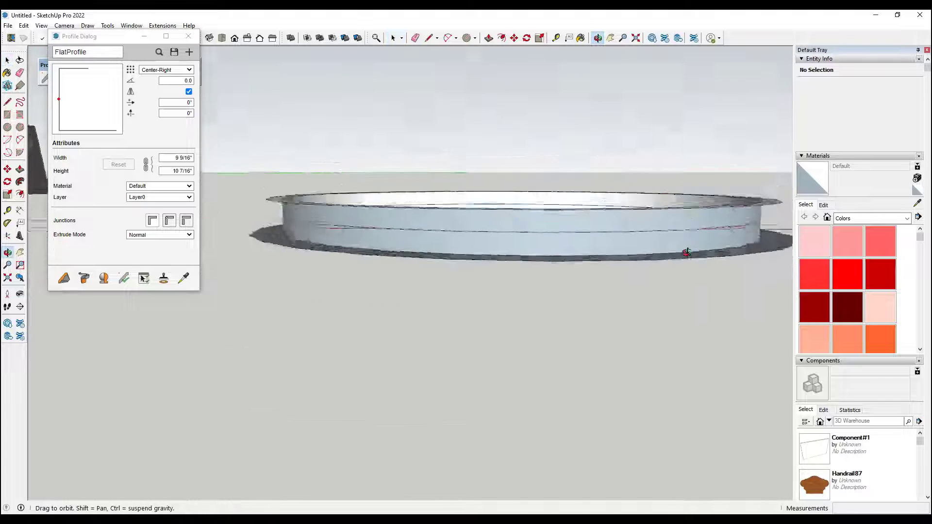